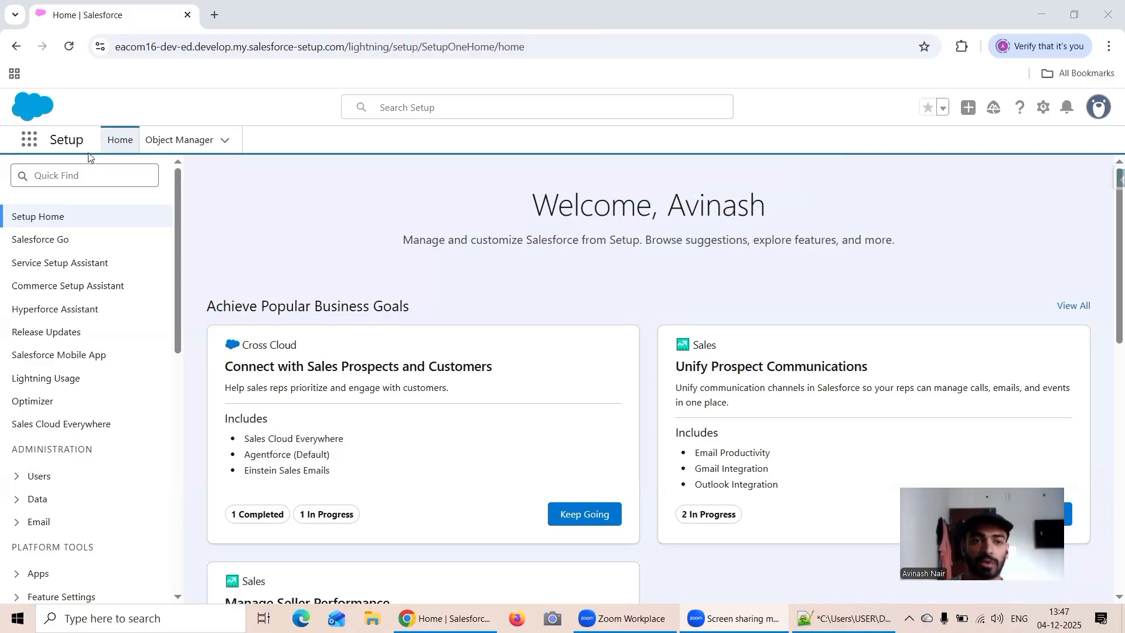
Launch Analytics Studio from the Salesforce apps and open its Data Manager.
{"action": "left_click", "coordinate": [29, 140]}
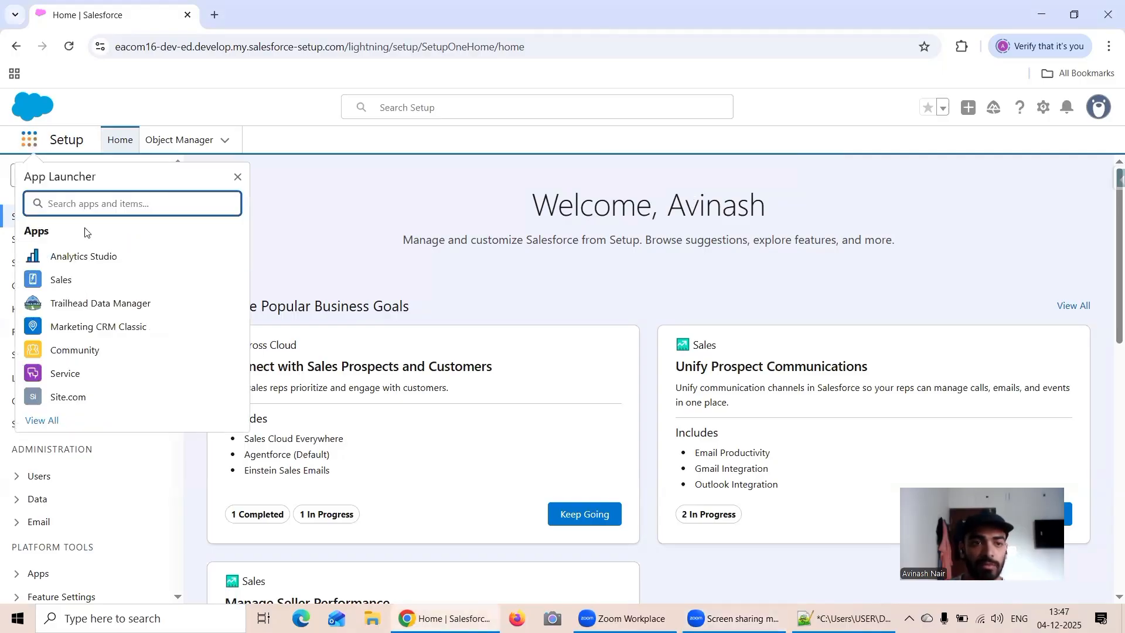
{"action": "left_click", "coordinate": [101, 260]}
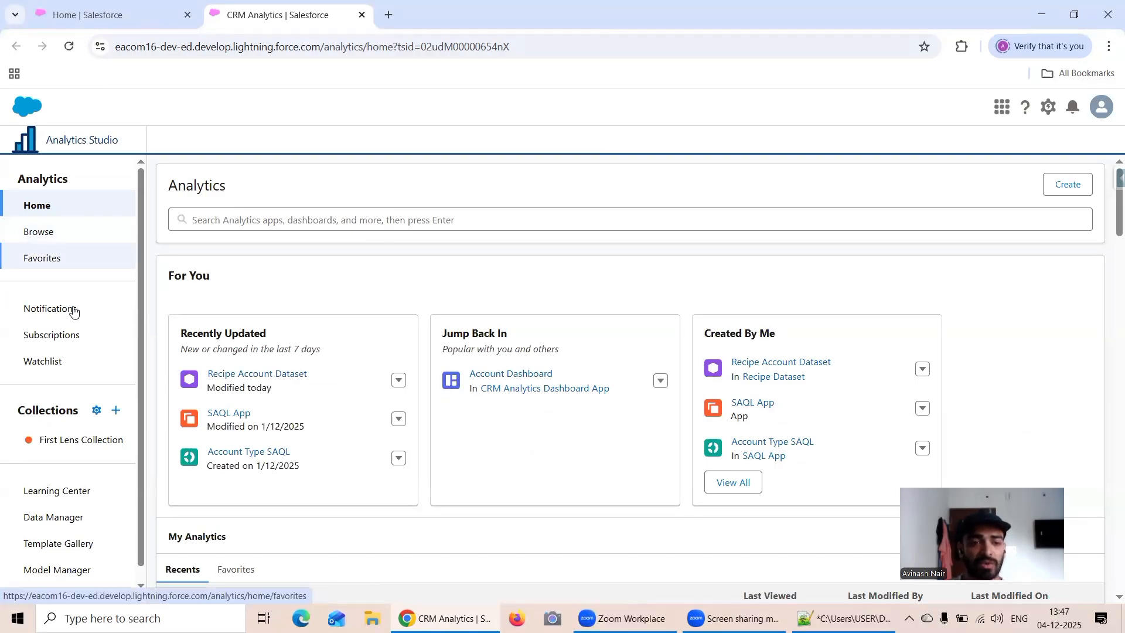
{"action": "left_click", "coordinate": [86, 517]}
{"action": "left_click", "coordinate": [296, 17]}
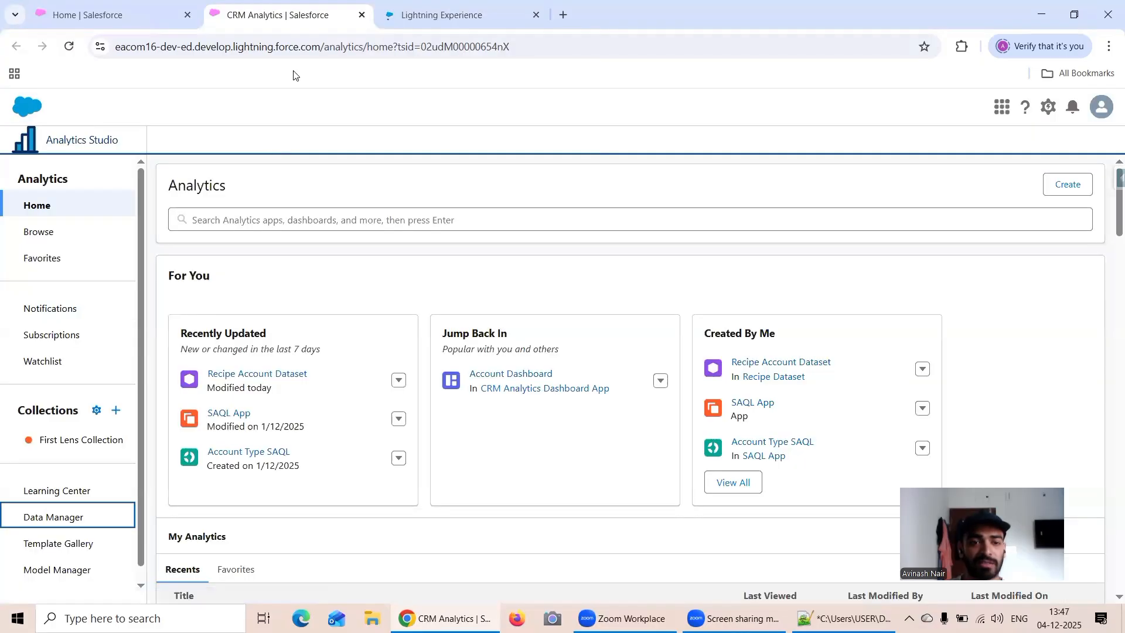
{"action": "left_click", "coordinate": [414, 17]}
{"action": "left_click", "coordinate": [97, 542]}
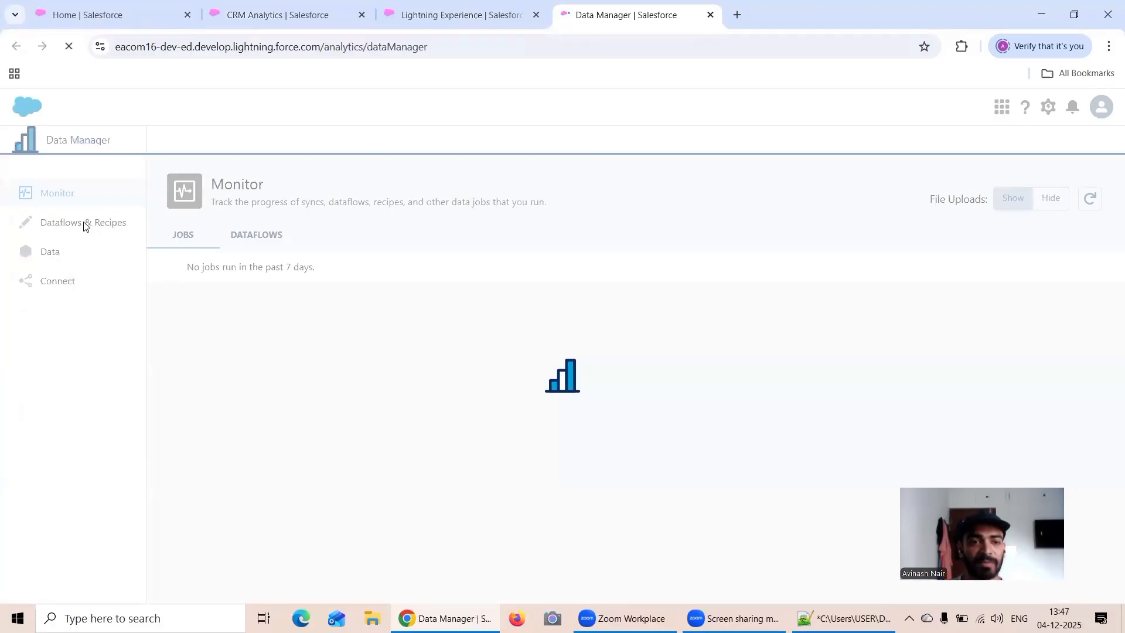
Show the Dataflows & Recipes list and search the recipes by name for 28.
{"action": "left_click", "coordinate": [83, 223]}
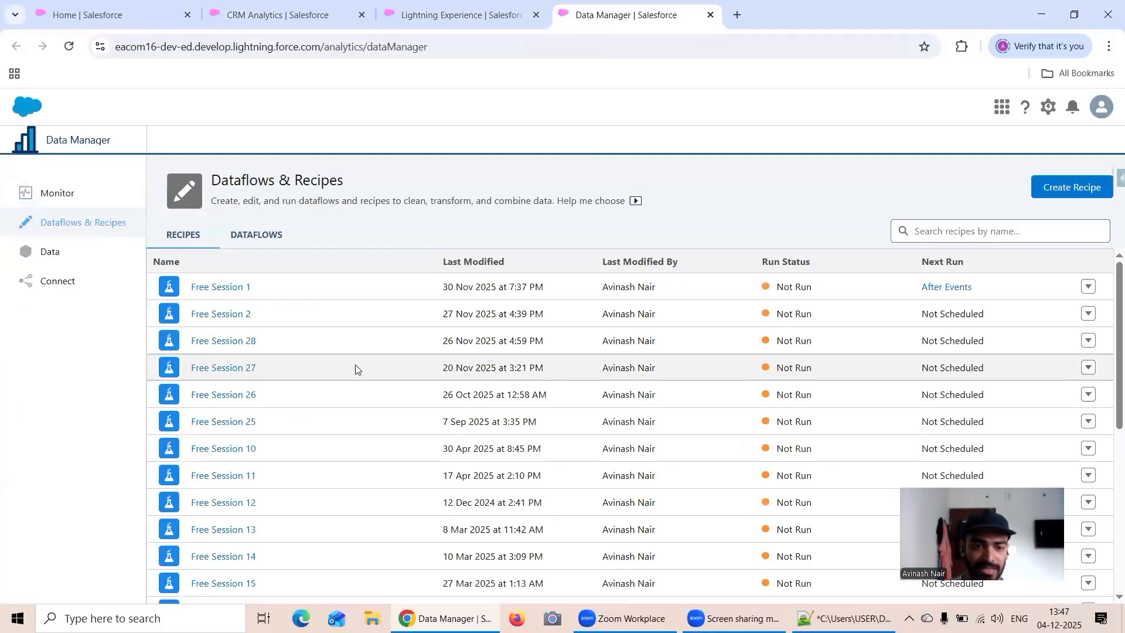
{"action": "left_click", "coordinate": [996, 236]}
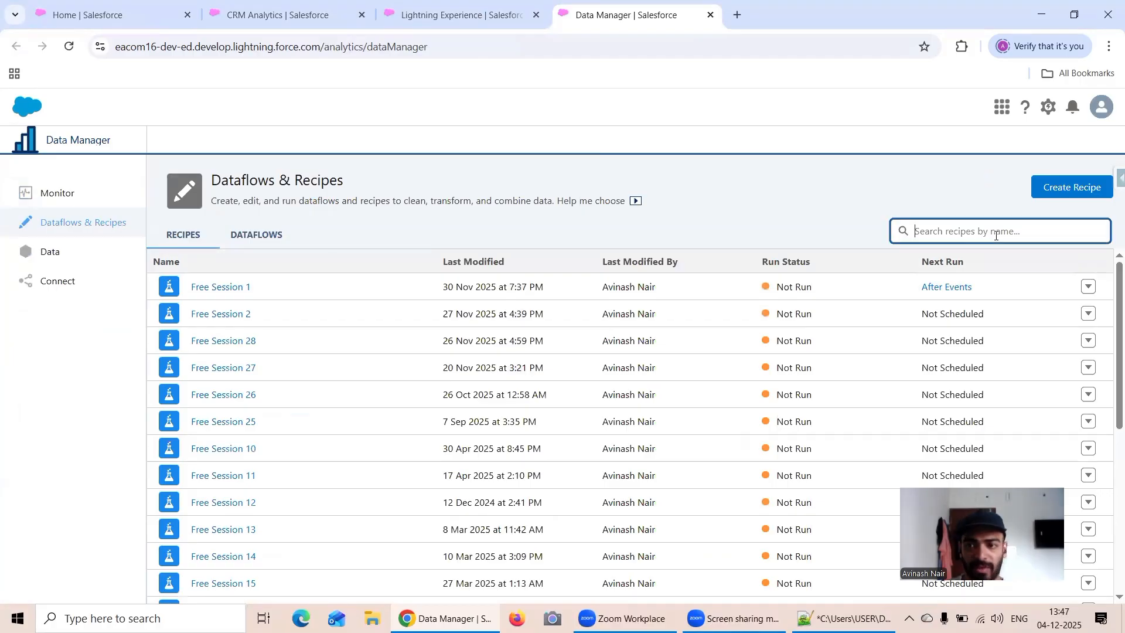
{"action": "type", "text": "29"}
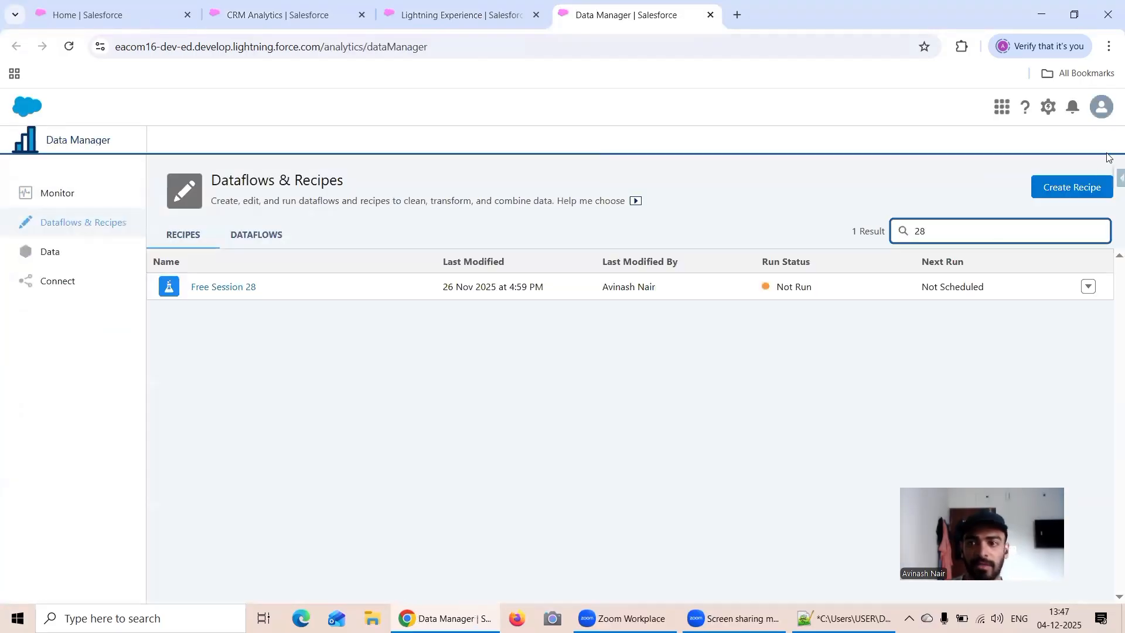
Create a new blank recipe, check the existing recipes list once more, and return to the new recipe.
{"action": "left_click", "coordinate": [1076, 184]}
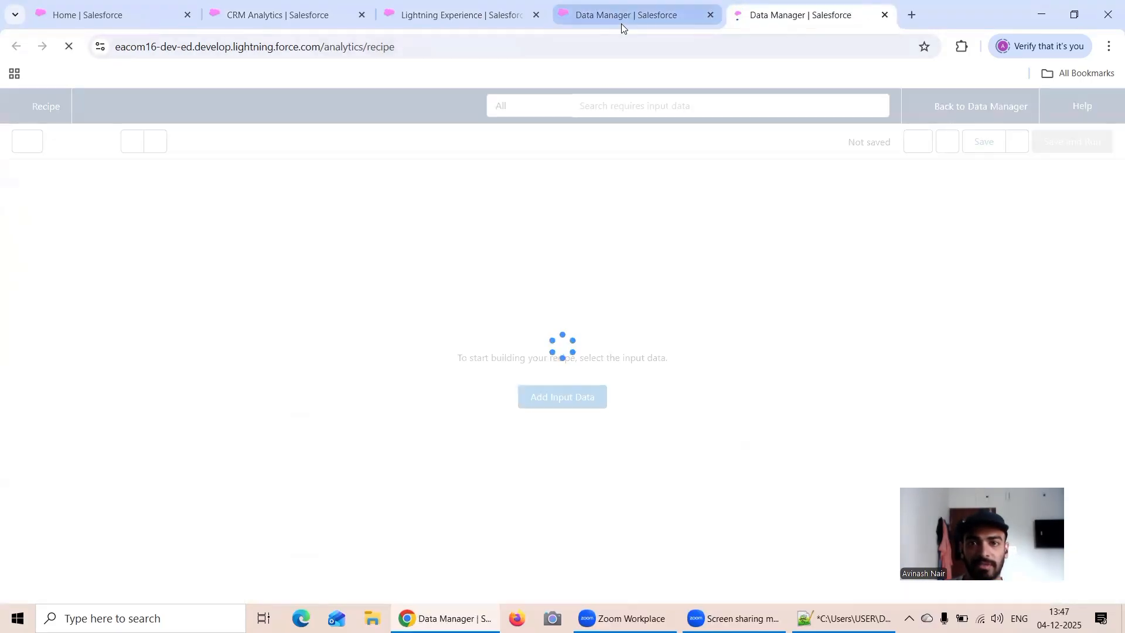
{"action": "left_click", "coordinate": [622, 24]}
{"action": "left_click", "coordinate": [938, 225]}
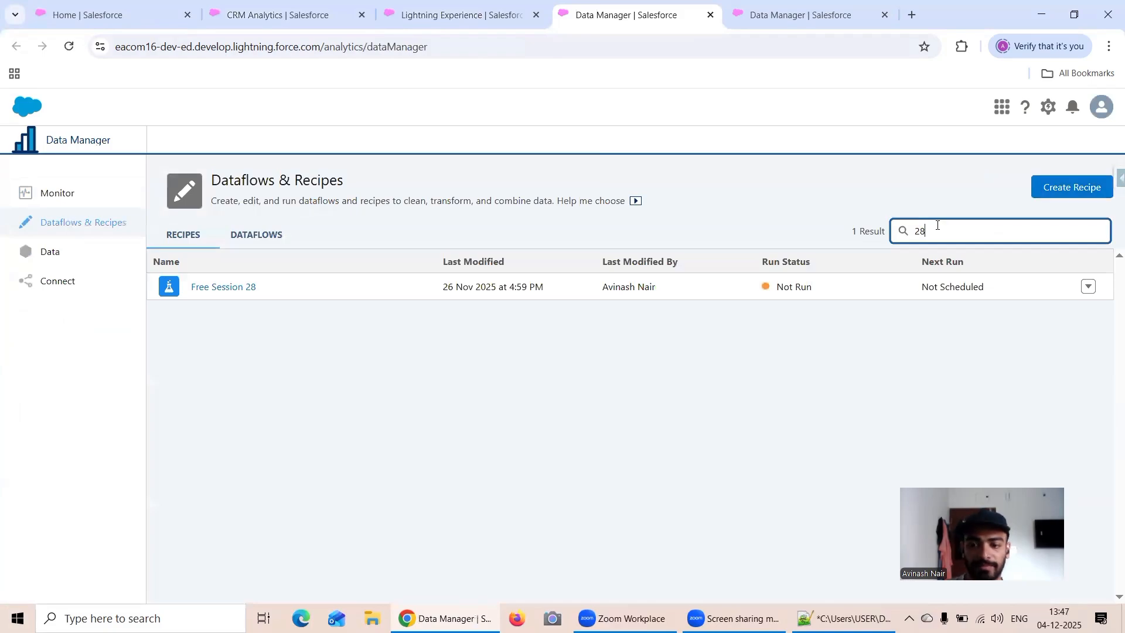
{"action": "left_click", "coordinate": [861, 20]}
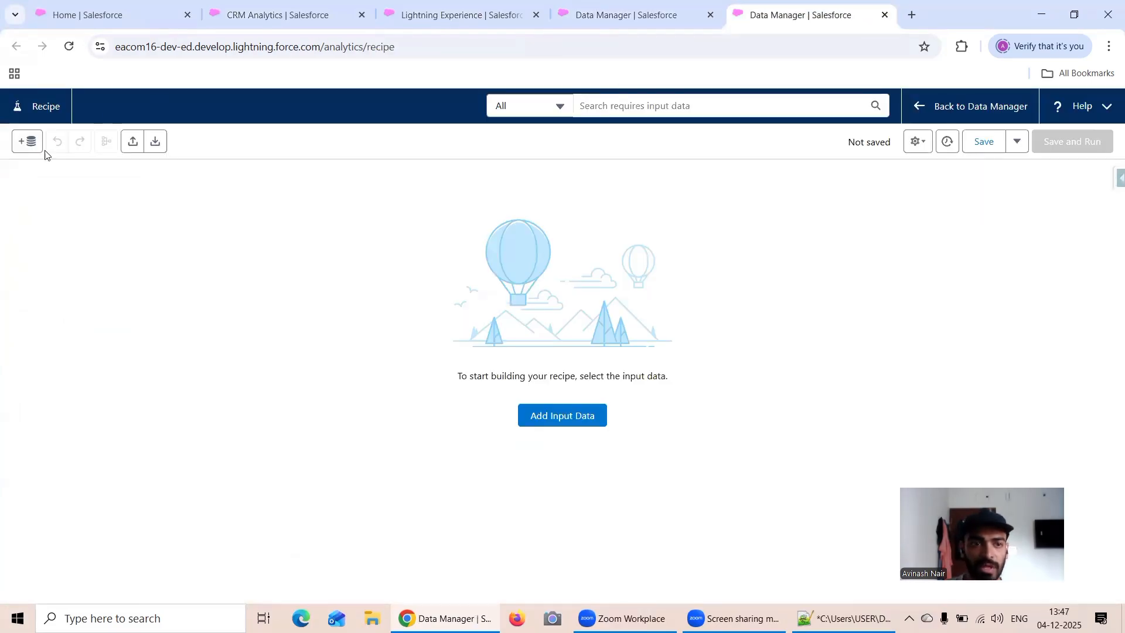
Start adding input data and limit the available sources to Salesforce Objects only.
{"action": "left_click", "coordinate": [27, 142]}
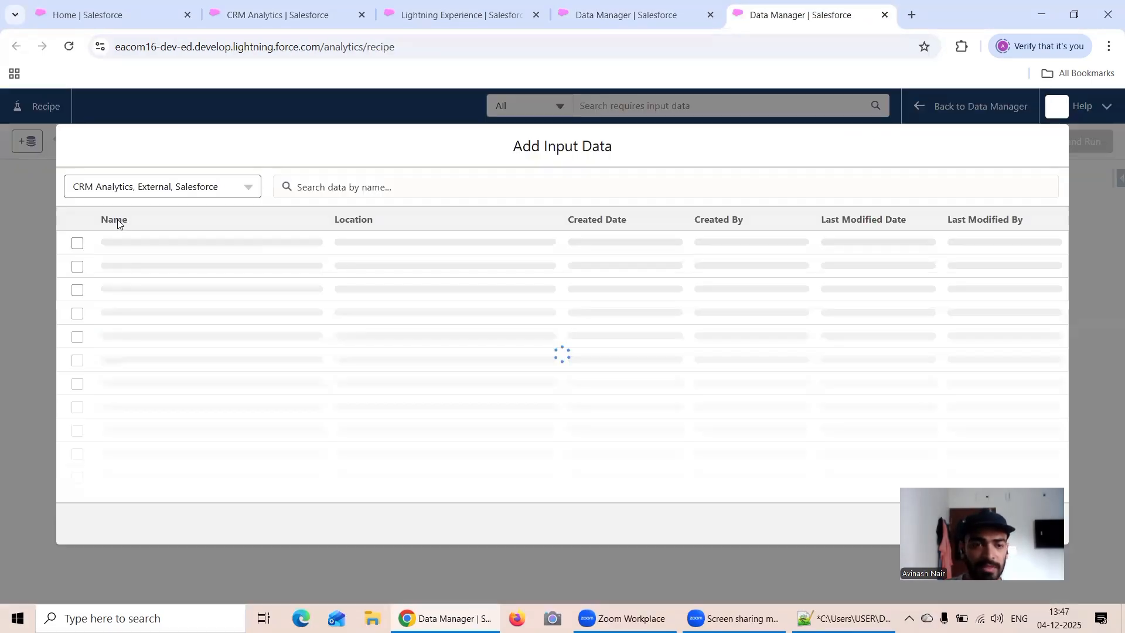
{"action": "left_click", "coordinate": [142, 187]}
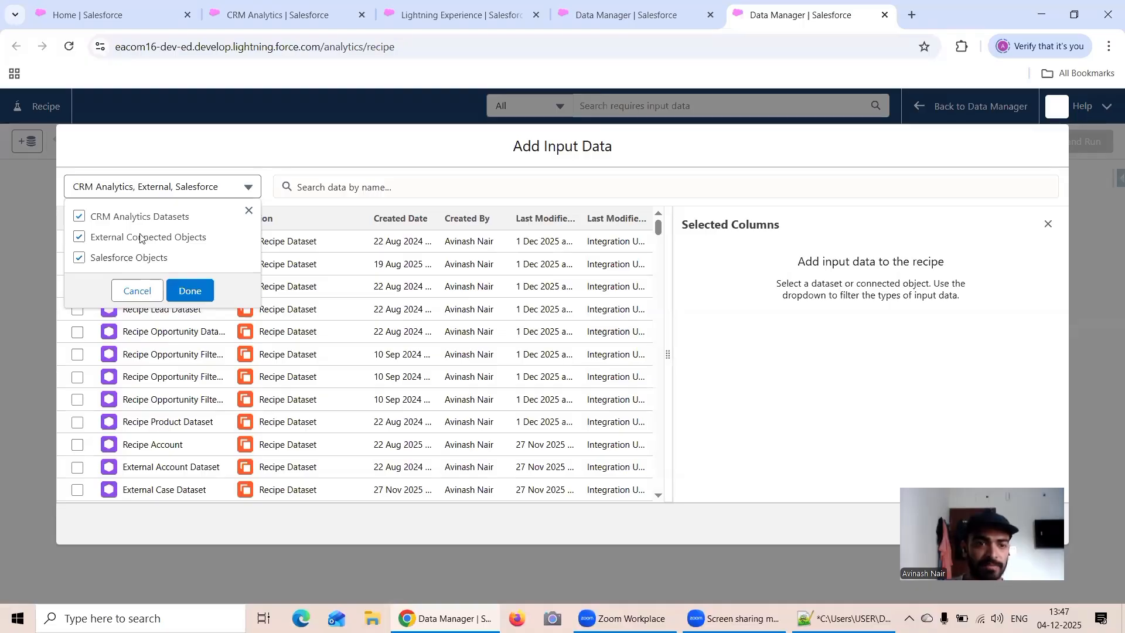
{"action": "left_click", "coordinate": [141, 217]}
{"action": "left_click", "coordinate": [150, 237]}
{"action": "left_click", "coordinate": [182, 288]}
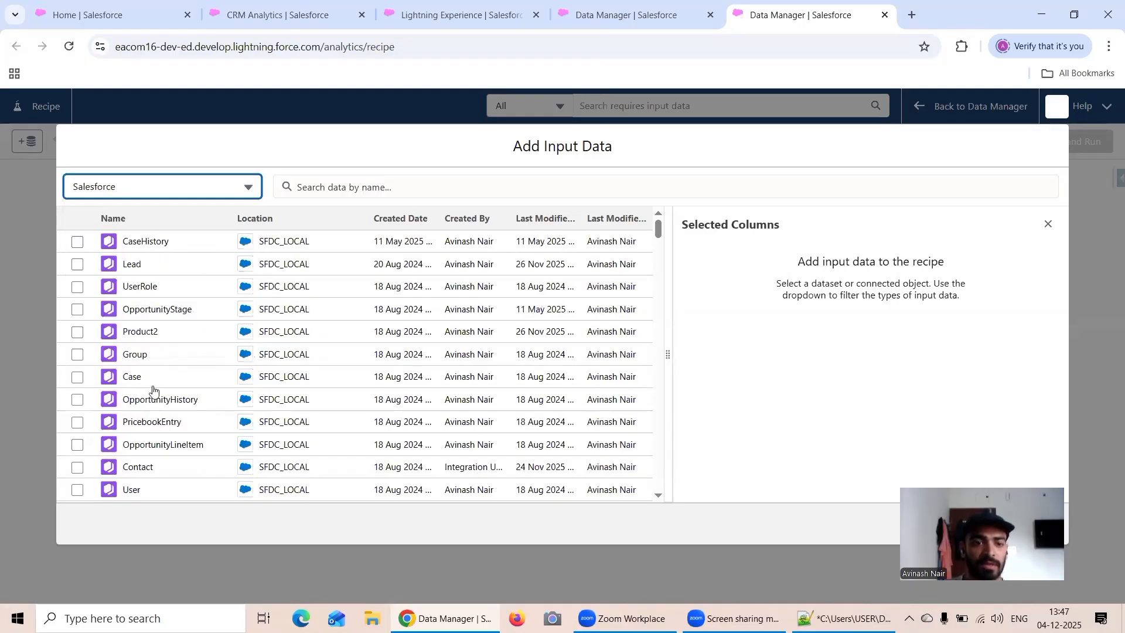
Choose the Opportunity object as input data and deselect all of its columns.
{"action": "scroll", "coordinate": [199, 381], "scroll_direction": "down", "scroll_amount": 4}
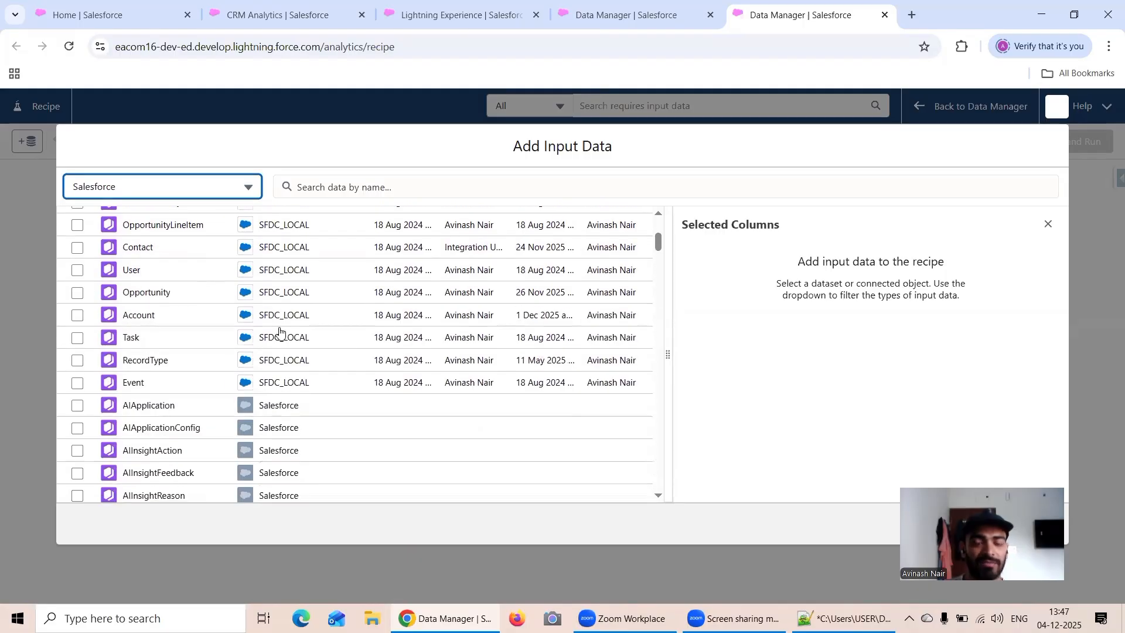
{"action": "scroll", "coordinate": [276, 326], "scroll_direction": "up", "scroll_amount": 5}
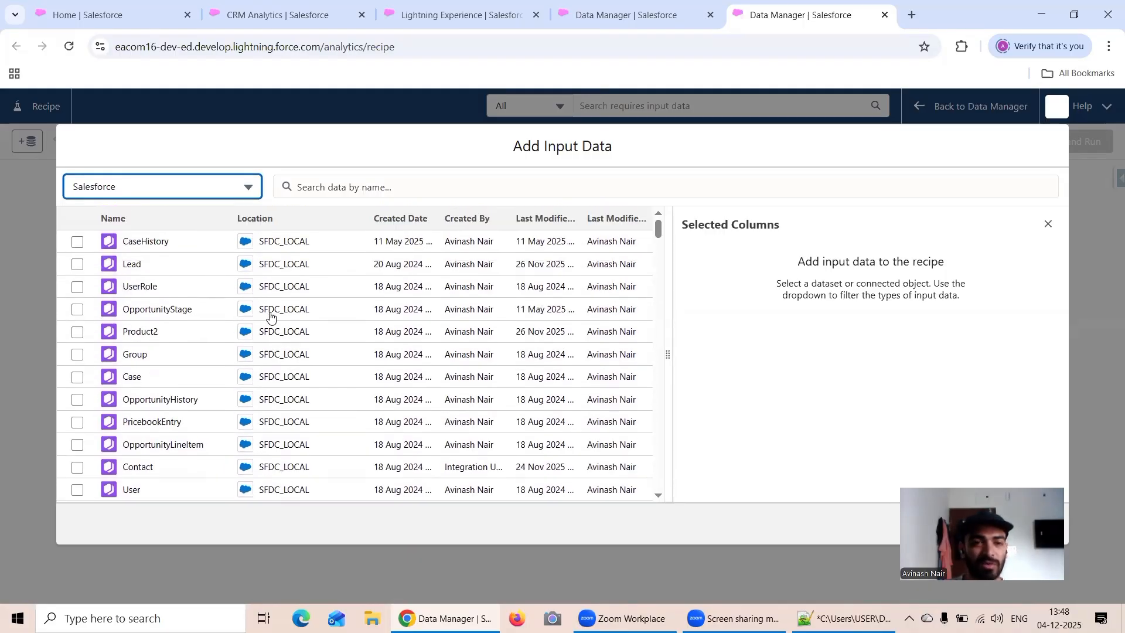
{"action": "scroll", "coordinate": [270, 318], "scroll_direction": "down", "scroll_amount": 3}
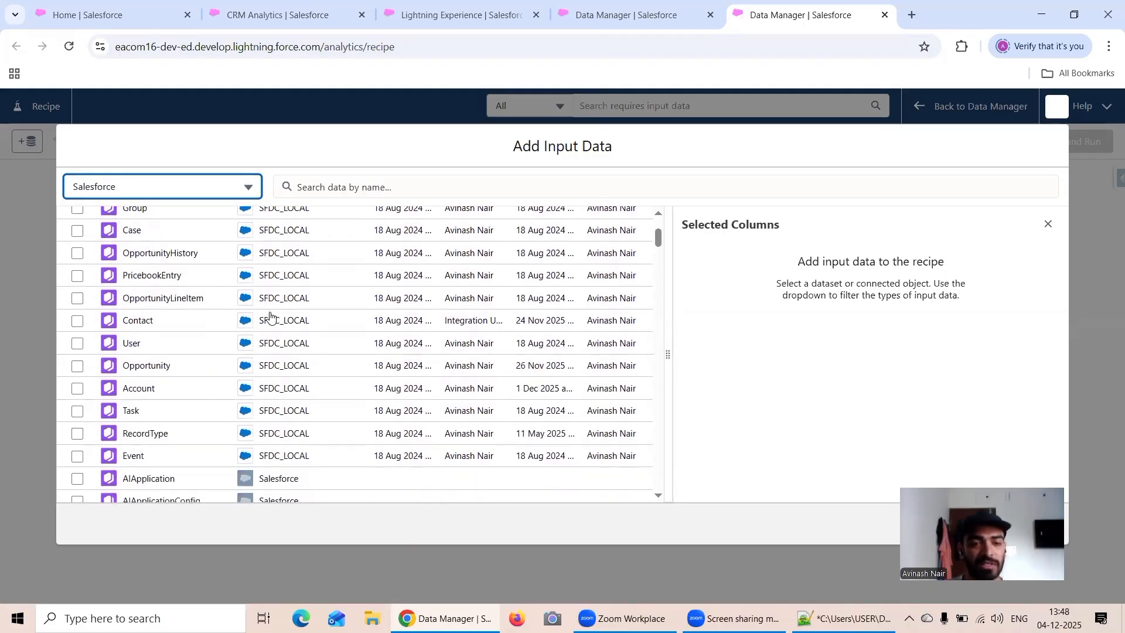
{"action": "scroll", "coordinate": [270, 317], "scroll_direction": "down", "scroll_amount": 3}
{"action": "left_click", "coordinate": [77, 292]}
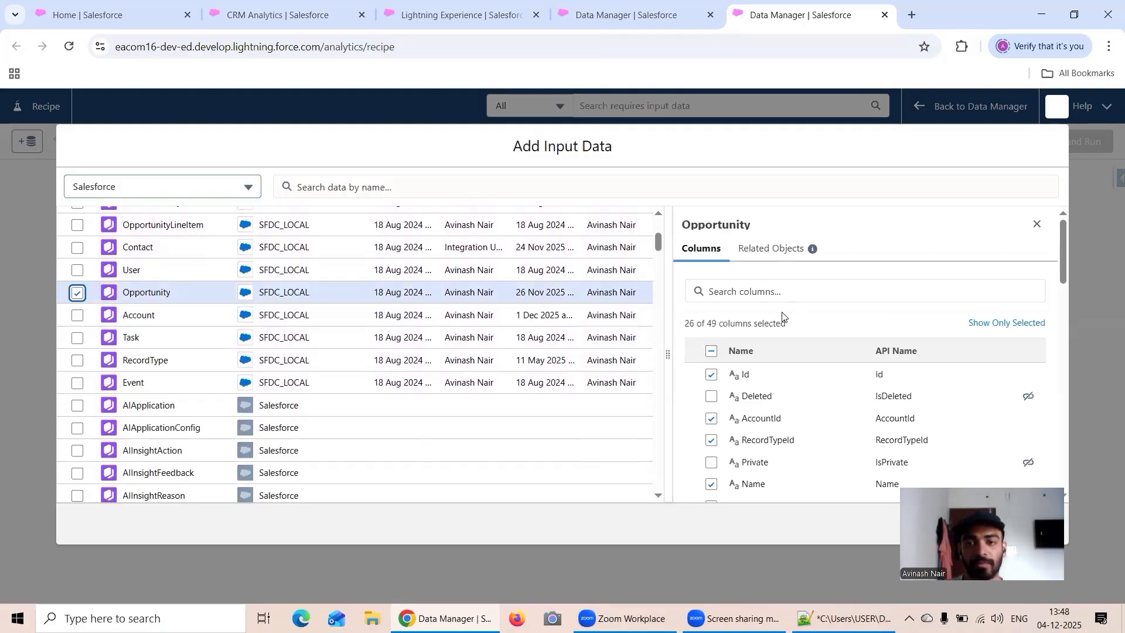
{"action": "left_click", "coordinate": [711, 352]}
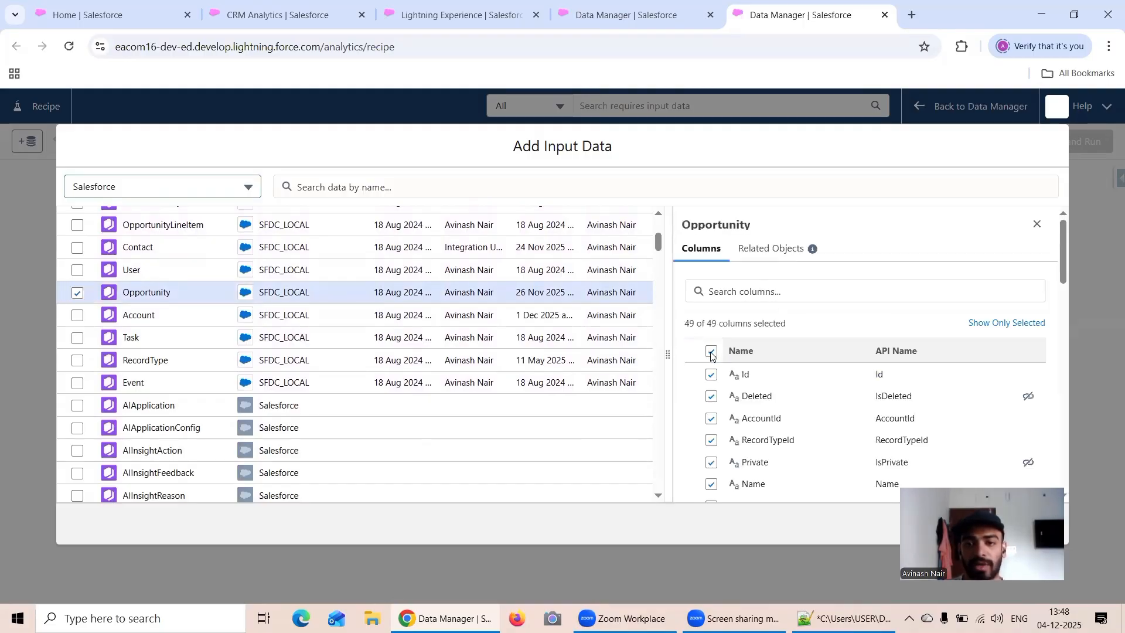
{"action": "left_click", "coordinate": [711, 351]}
Include the Opportunity columns Id, AccountId, Name, StageName and Amount.
{"action": "scroll", "coordinate": [788, 322], "scroll_direction": "down", "scroll_amount": 1}
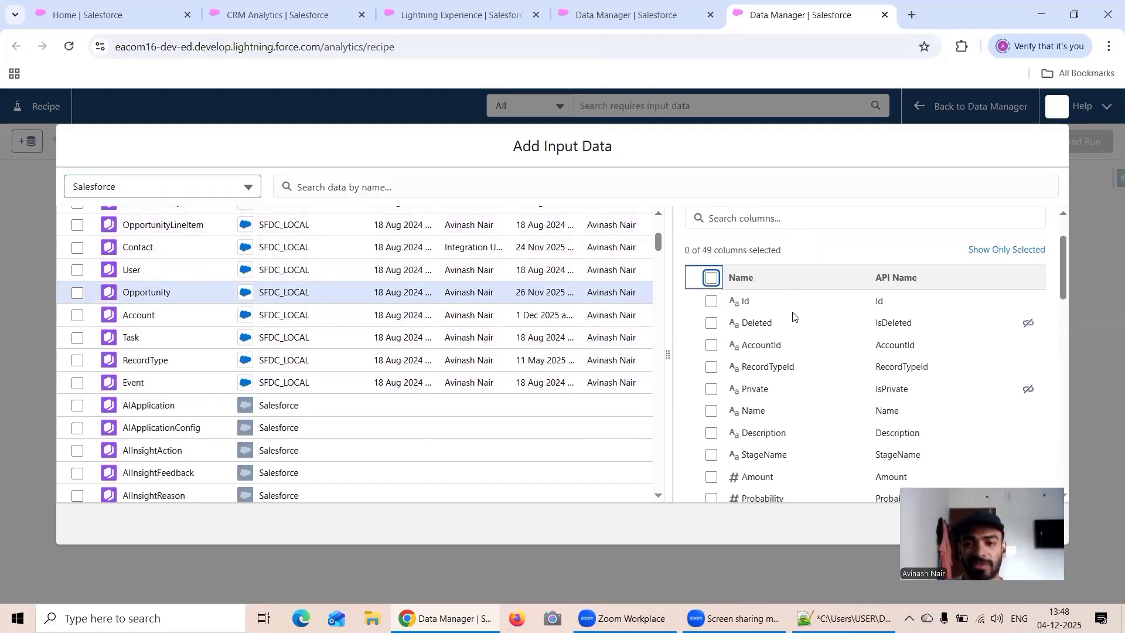
{"action": "left_click", "coordinate": [711, 302]}
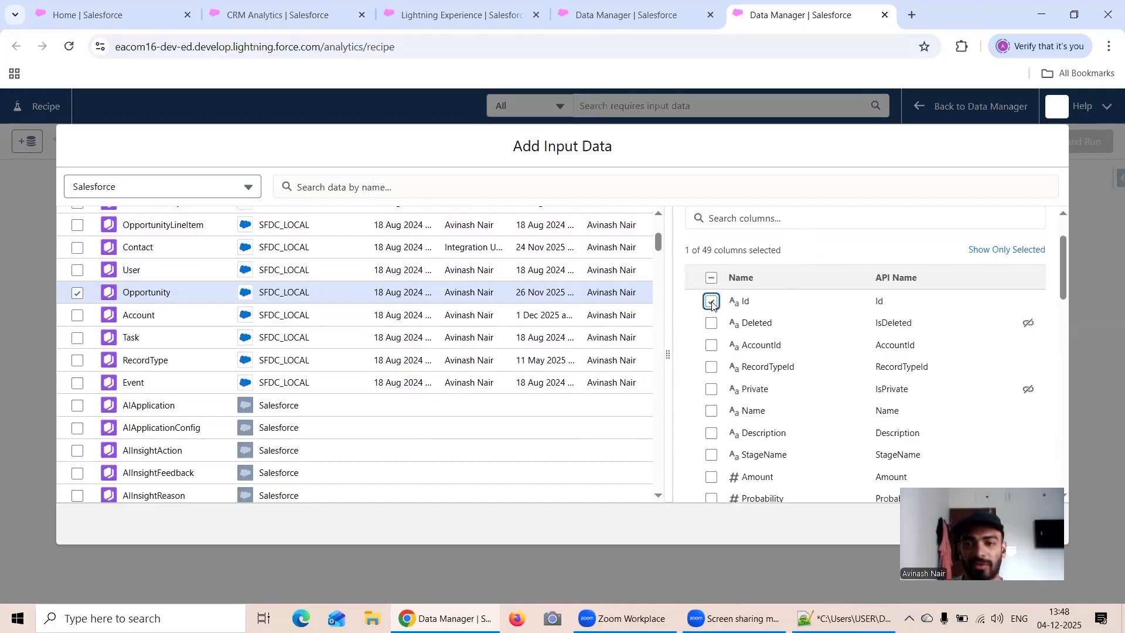
{"action": "left_click", "coordinate": [712, 346]}
{"action": "scroll", "coordinate": [774, 333], "scroll_direction": "down", "scroll_amount": 1}
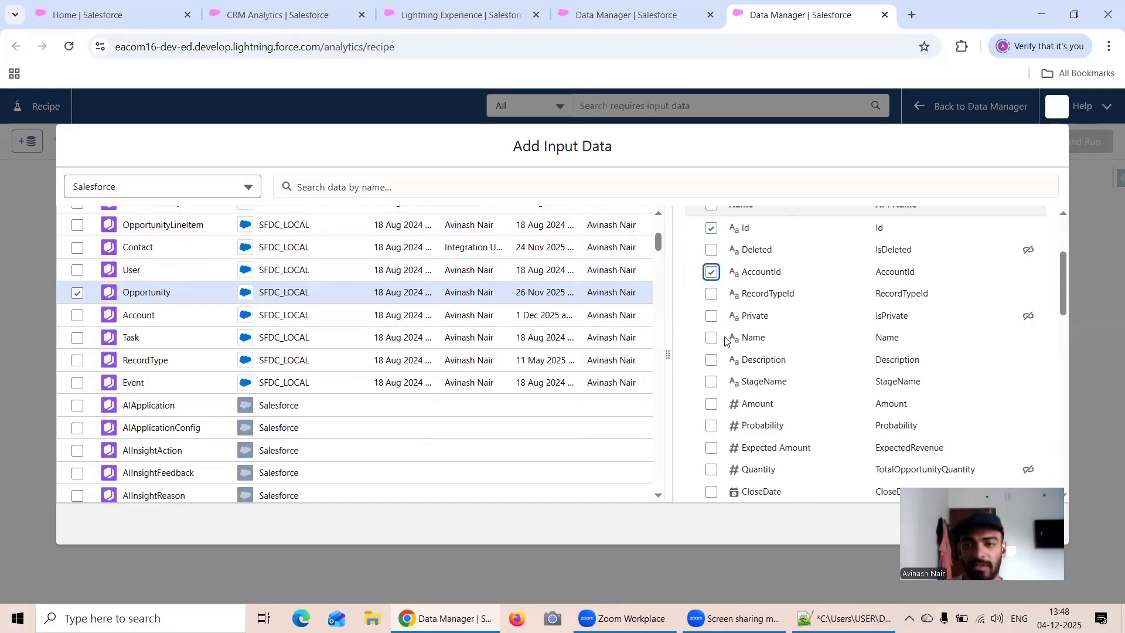
{"action": "left_click", "coordinate": [712, 340]}
{"action": "scroll", "coordinate": [779, 328], "scroll_direction": "down", "scroll_amount": 1}
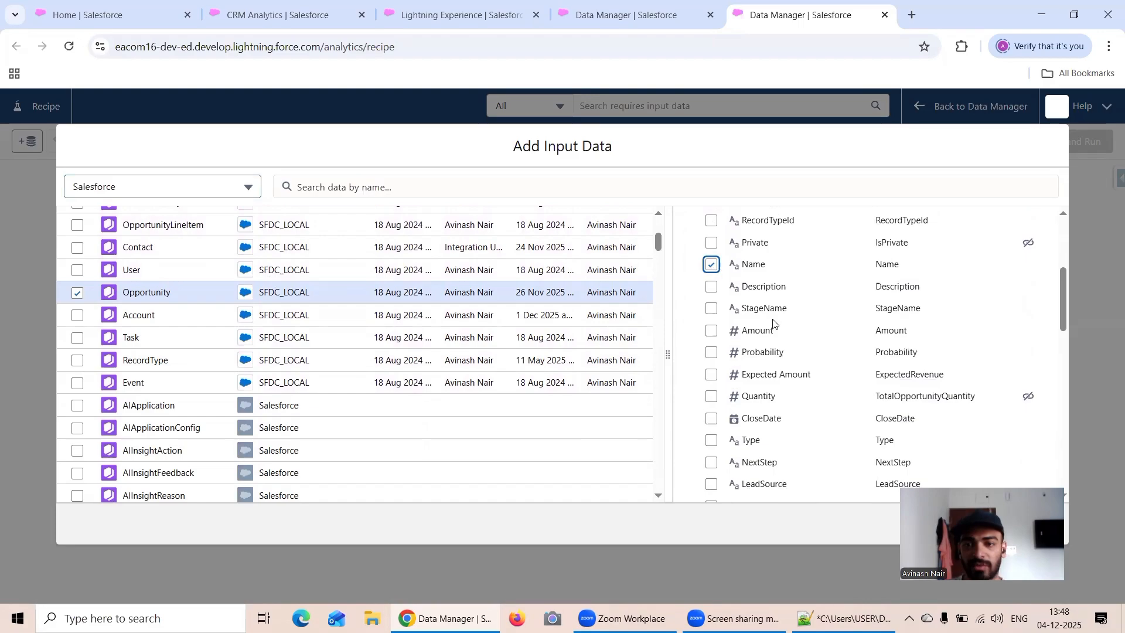
{"action": "left_click", "coordinate": [712, 309]}
{"action": "left_click", "coordinate": [712, 331]}
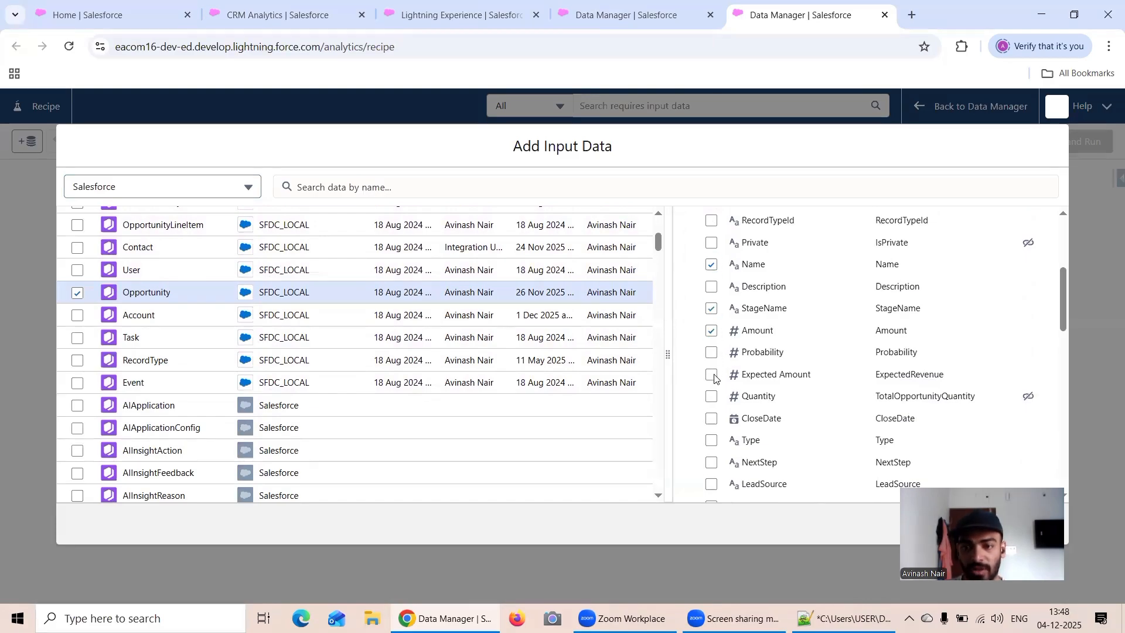
Add the Expected Amount, CloseDate, Type and LeadSource columns to the Opportunity selection.
{"action": "scroll", "coordinate": [772, 328], "scroll_direction": "down", "scroll_amount": 1}
{"action": "left_click", "coordinate": [775, 301]}
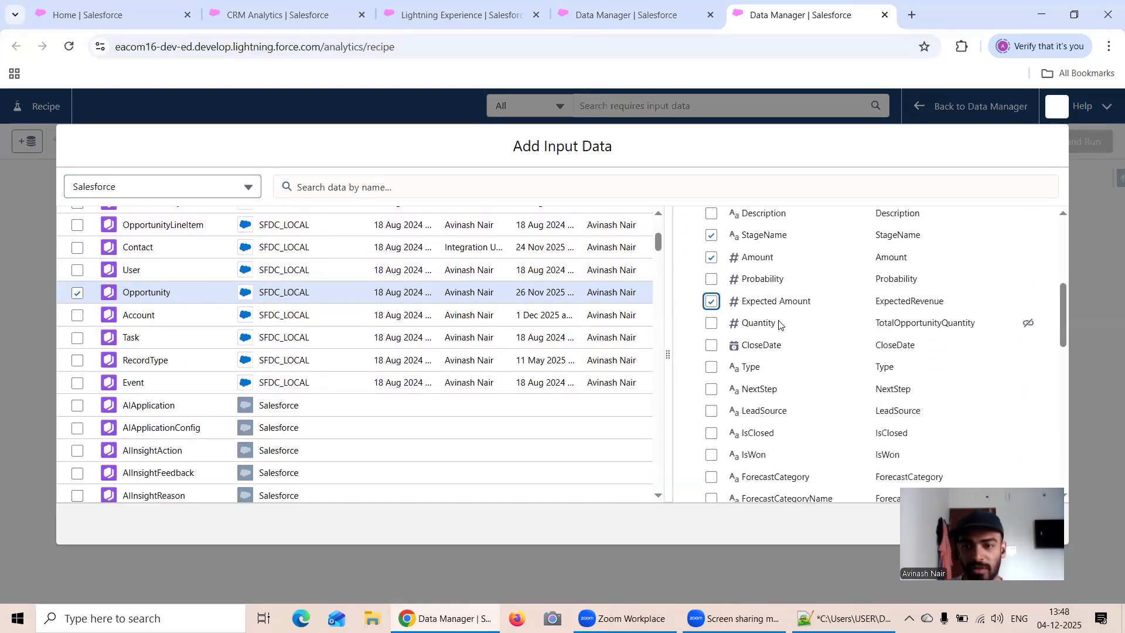
{"action": "left_click", "coordinate": [712, 345]}
{"action": "scroll", "coordinate": [713, 328], "scroll_direction": "down", "scroll_amount": 1}
{"action": "left_click", "coordinate": [712, 294]}
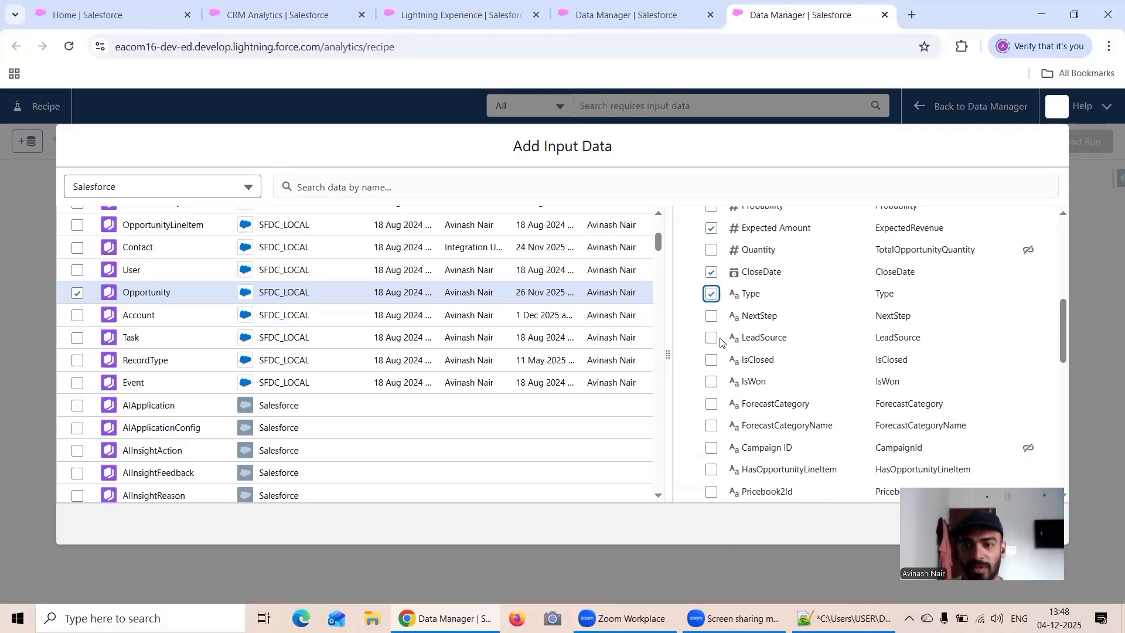
{"action": "left_click", "coordinate": [712, 339]}
Add the IsClosed, IsWon, OwnerId and CreatedDate columns to the Opportunity selection.
{"action": "scroll", "coordinate": [763, 333], "scroll_direction": "down", "scroll_amount": 1}
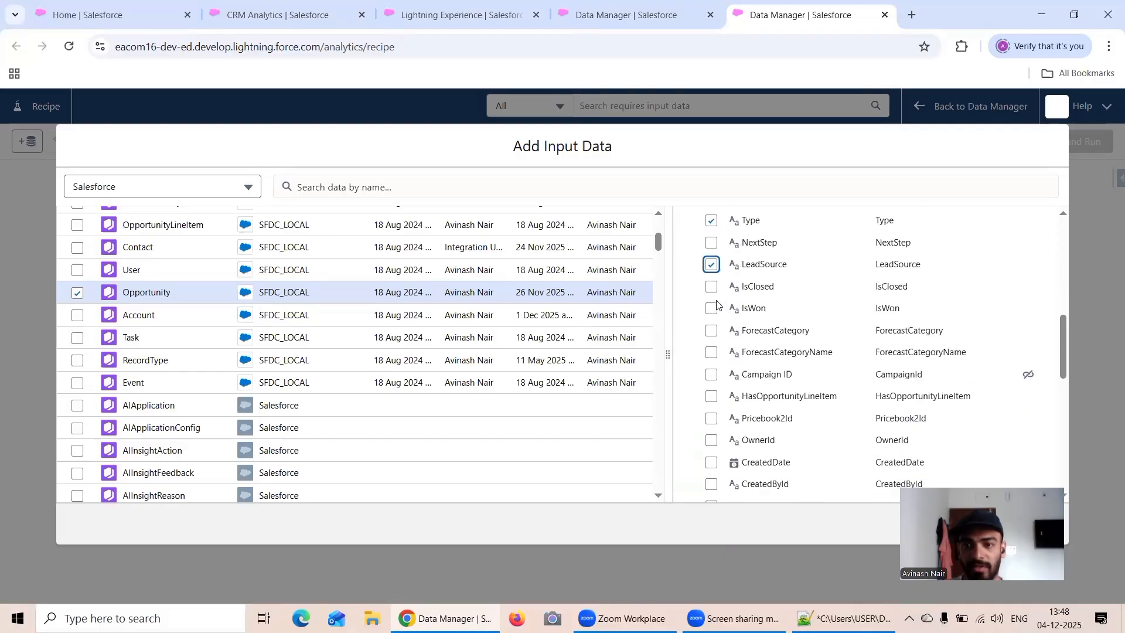
{"action": "left_click", "coordinate": [712, 286]}
{"action": "left_click", "coordinate": [712, 308]}
{"action": "scroll", "coordinate": [810, 317], "scroll_direction": "down", "scroll_amount": 1}
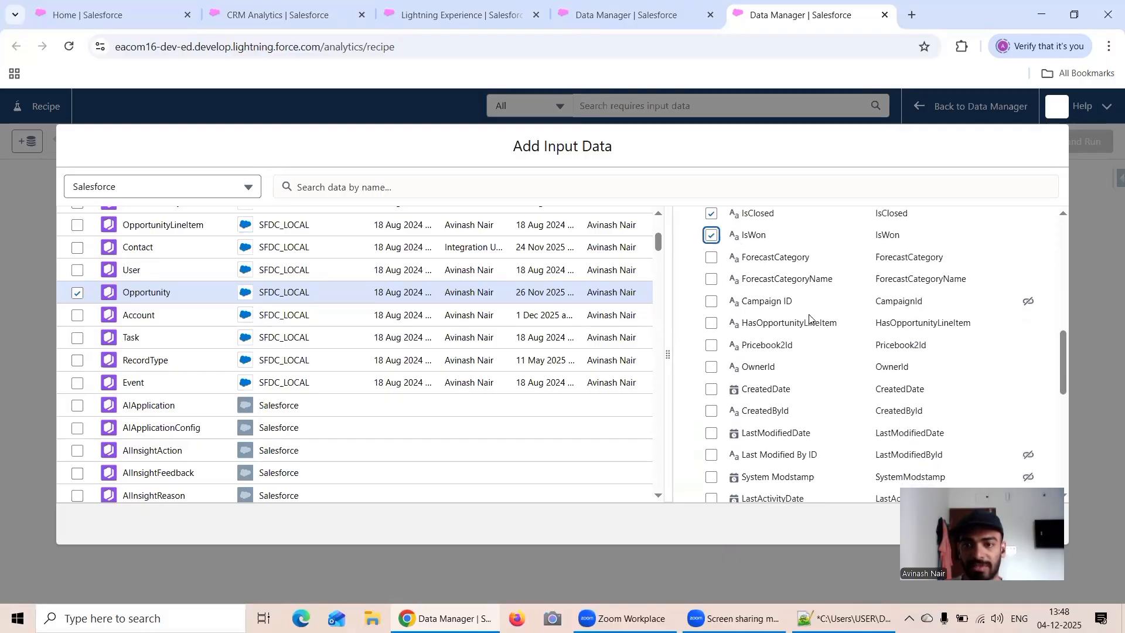
{"action": "scroll", "coordinate": [809, 318], "scroll_direction": "down", "scroll_amount": 1}
{"action": "left_click", "coordinate": [712, 294]}
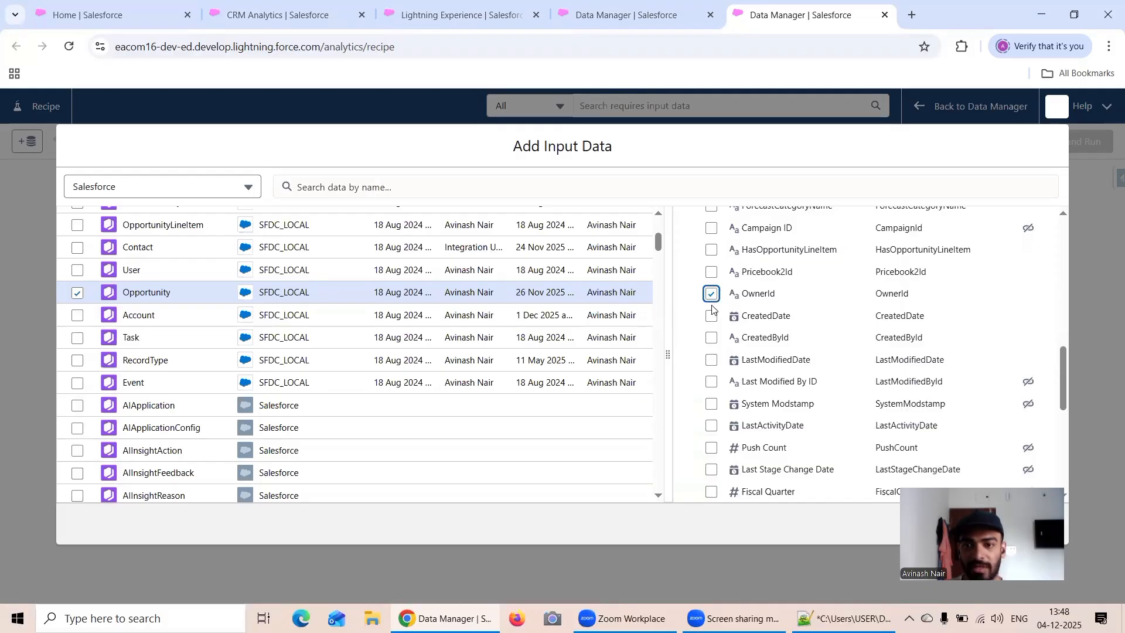
{"action": "left_click", "coordinate": [712, 317]}
Review the remaining Opportunity columns and the Fiscal Year sync note, and include the ContactId column.
{"action": "scroll", "coordinate": [853, 333], "scroll_direction": "down", "scroll_amount": 2}
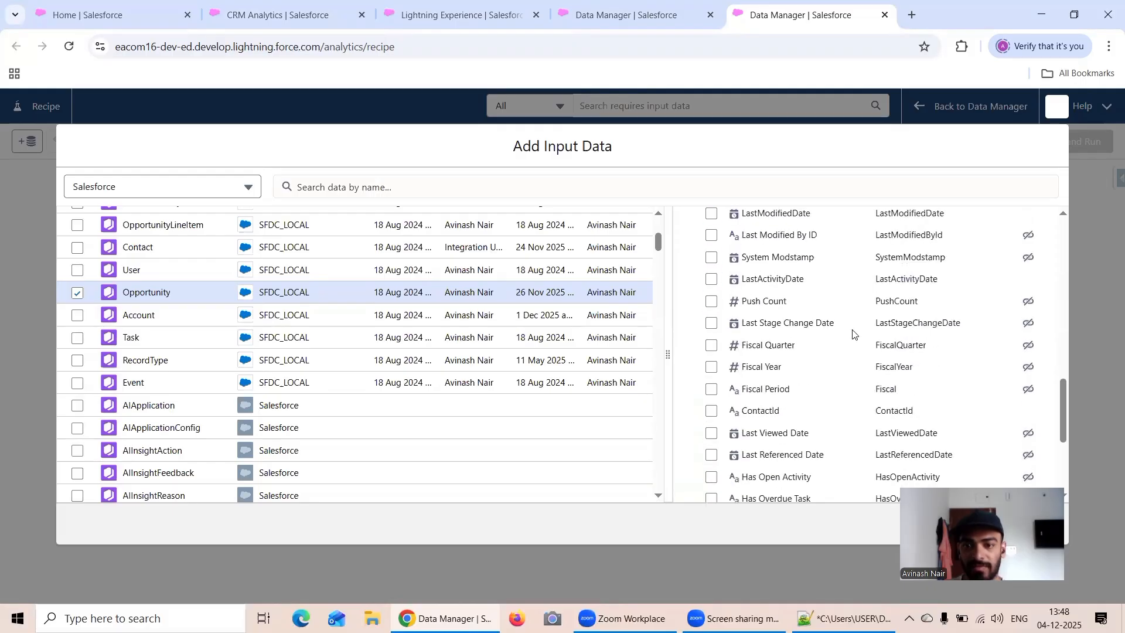
{"action": "scroll", "coordinate": [852, 333], "scroll_direction": "down", "scroll_amount": 3}
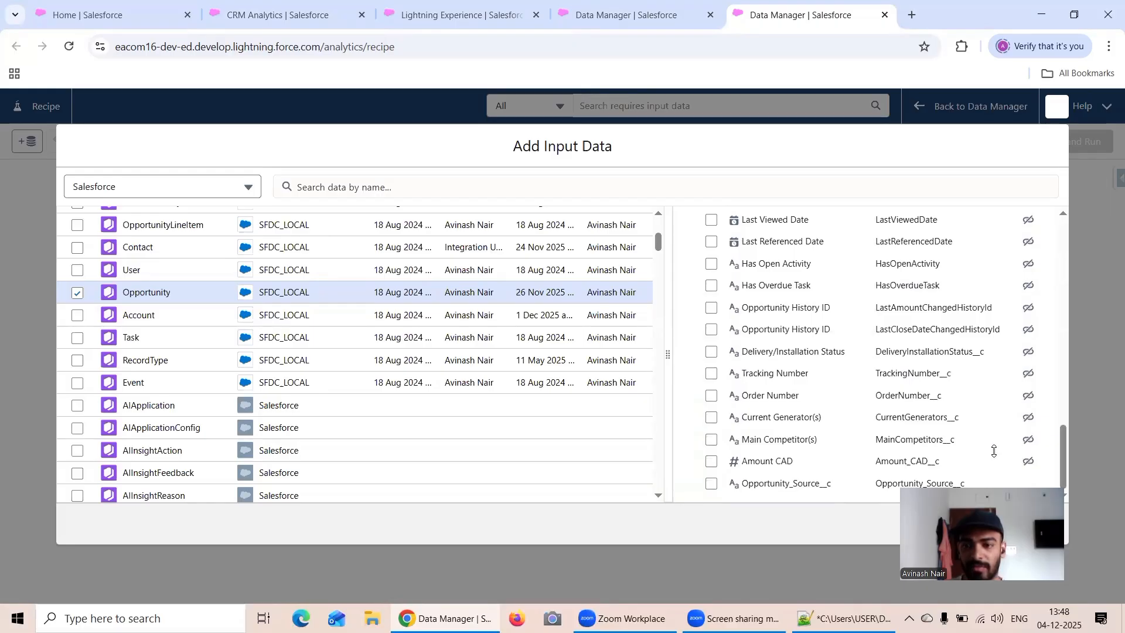
{"action": "scroll", "coordinate": [783, 394], "scroll_direction": "up", "scroll_amount": 3}
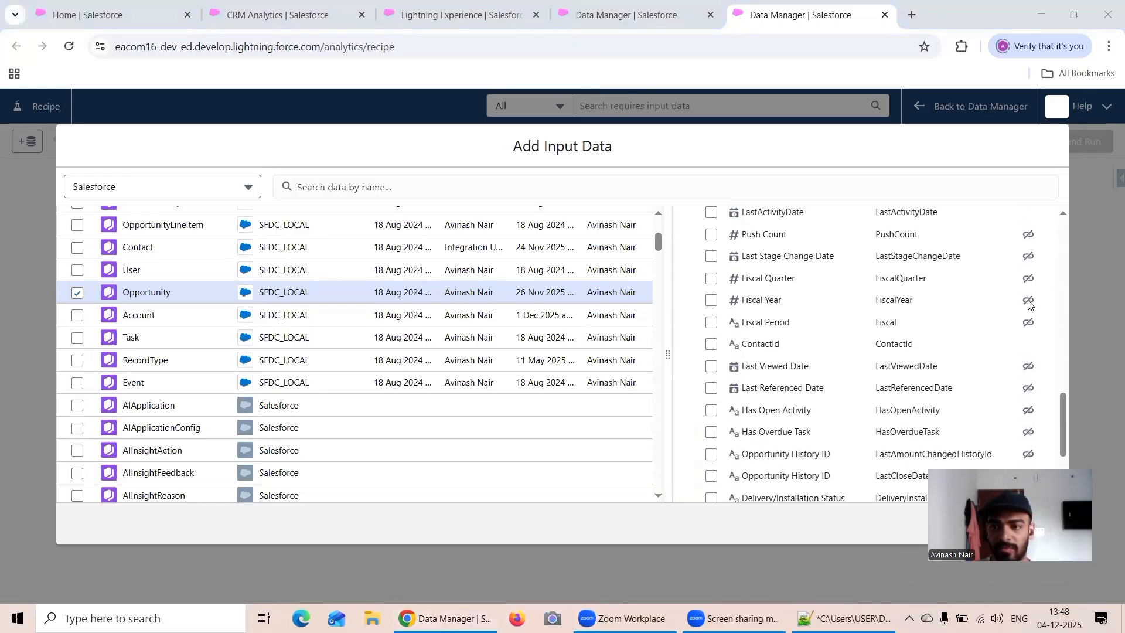
{"action": "mouse_move", "coordinate": [1029, 303]}
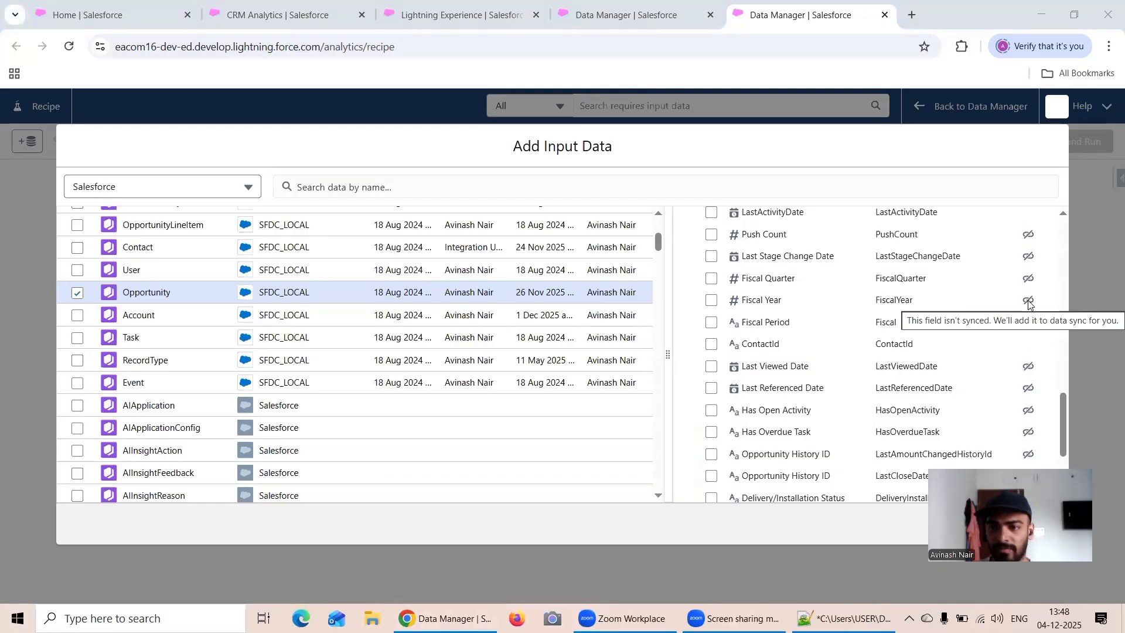
{"action": "scroll", "coordinate": [817, 364], "scroll_direction": "up", "scroll_amount": 2}
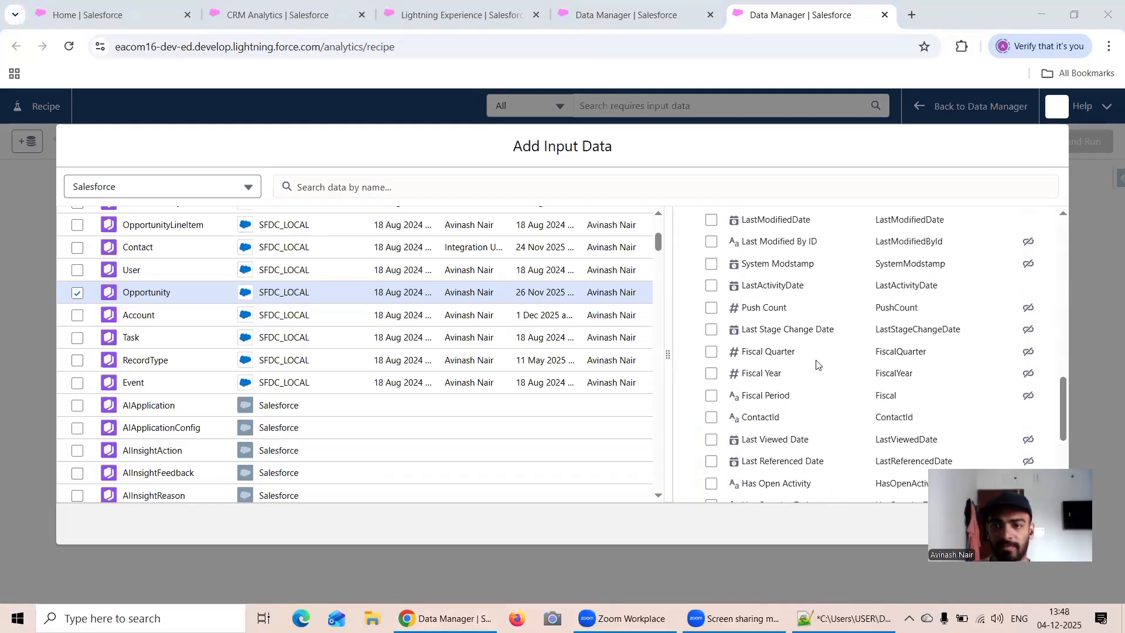
{"action": "scroll", "coordinate": [818, 364], "scroll_direction": "down", "scroll_amount": 2}
{"action": "left_click", "coordinate": [712, 352]}
{"action": "scroll", "coordinate": [780, 362], "scroll_direction": "up", "scroll_amount": 2}
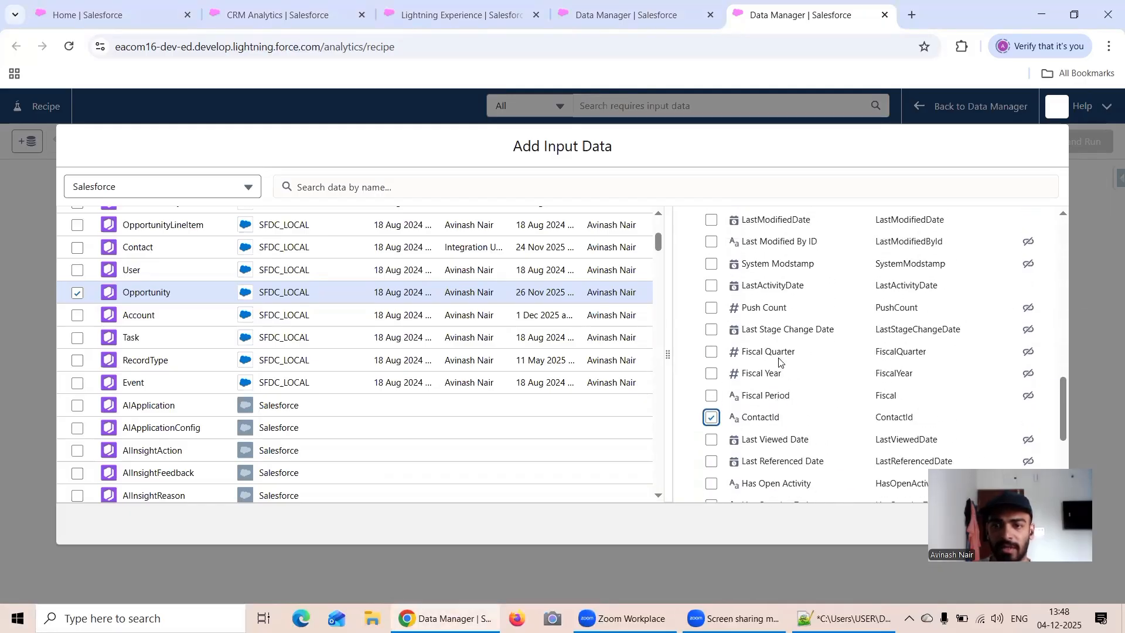
{"action": "scroll", "coordinate": [800, 356], "scroll_direction": "up", "scroll_amount": 3}
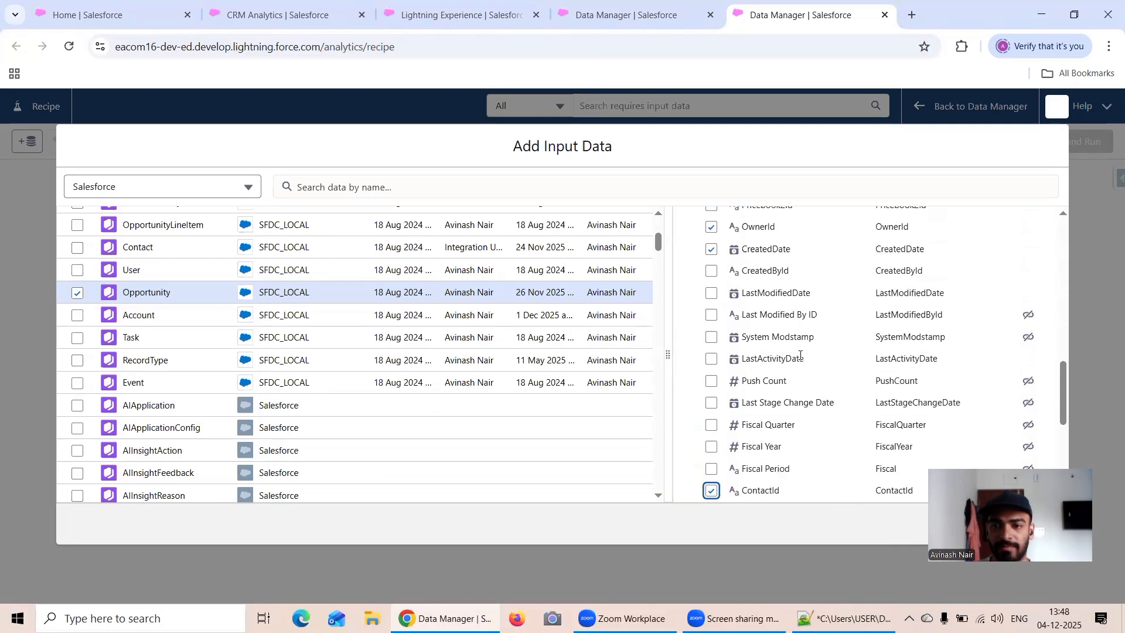
Check the Opportunity columns with only the selected ones shown, and add them to the recipe as input data.
{"action": "scroll", "coordinate": [801, 357], "scroll_direction": "up", "scroll_amount": 1}
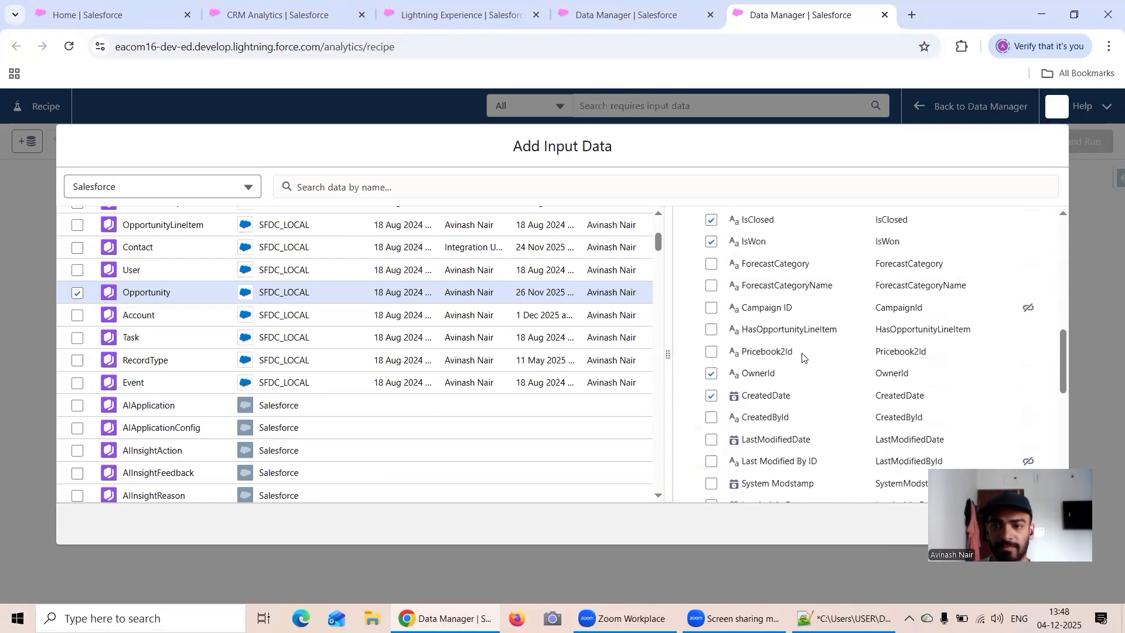
{"action": "scroll", "coordinate": [803, 356], "scroll_direction": "up", "scroll_amount": 3}
{"action": "scroll", "coordinate": [848, 350], "scroll_direction": "up", "scroll_amount": 3}
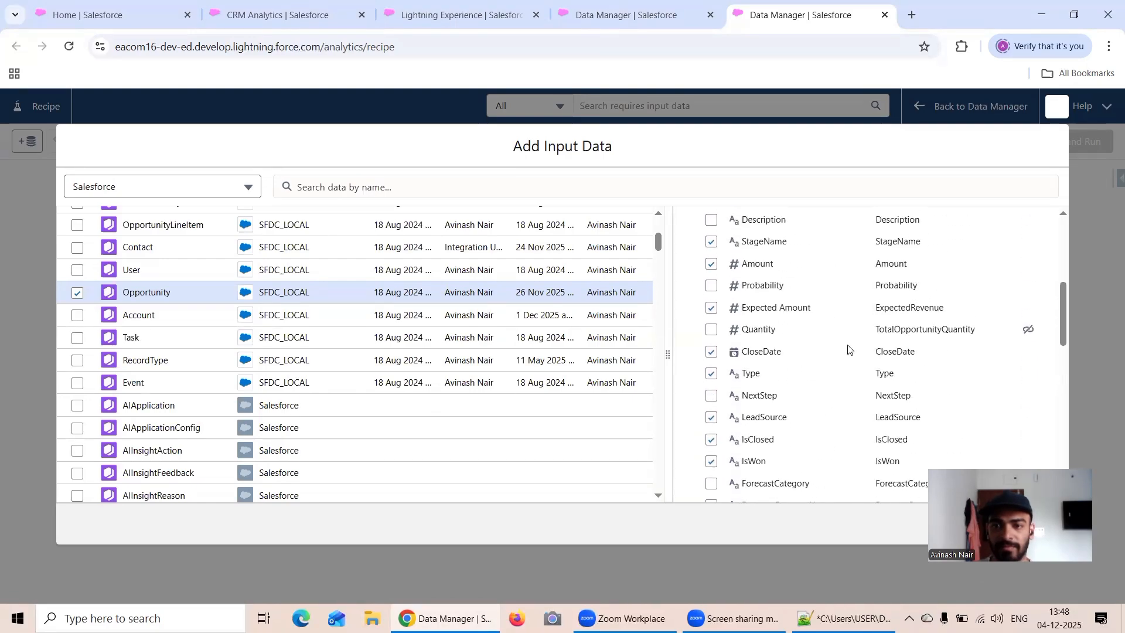
{"action": "scroll", "coordinate": [848, 350], "scroll_direction": "up", "scroll_amount": 3}
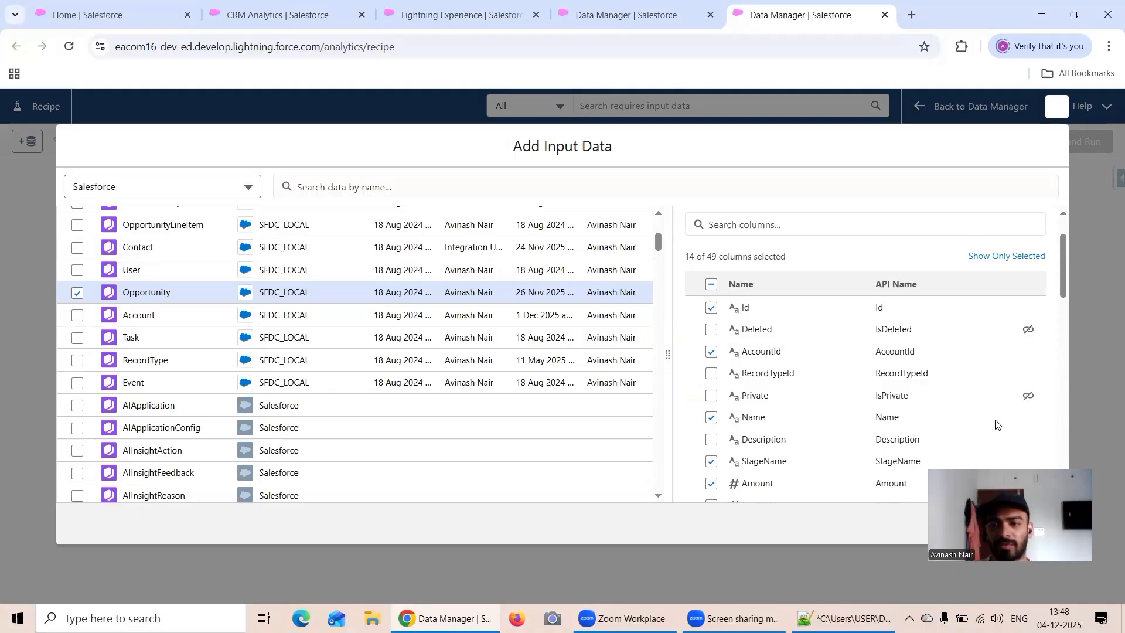
{"action": "left_click", "coordinate": [1018, 256]}
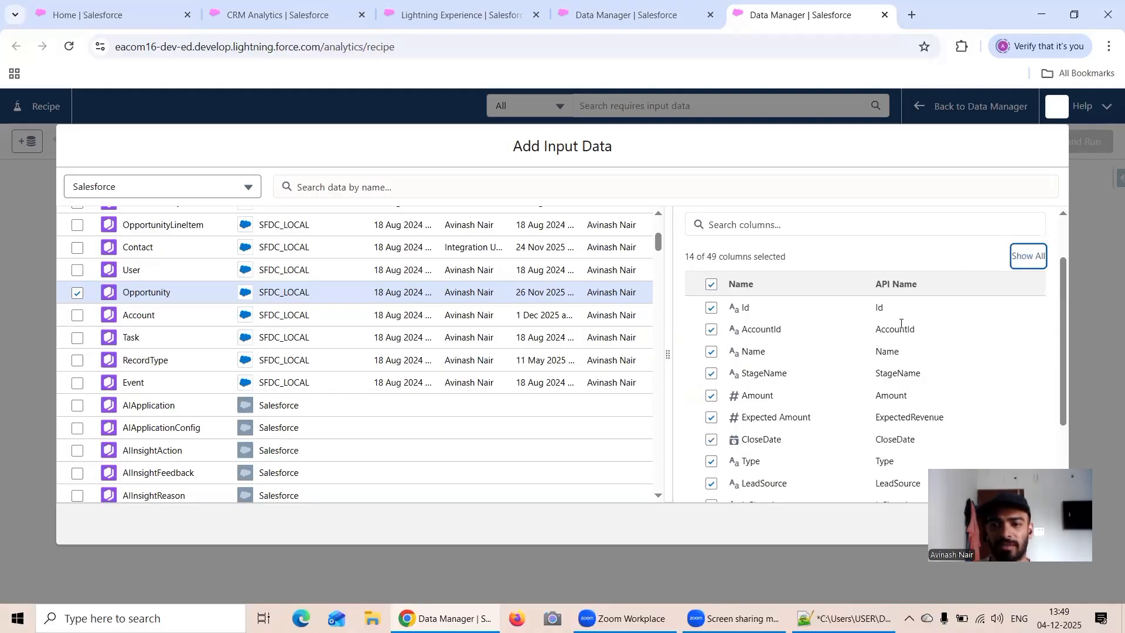
{"action": "scroll", "coordinate": [976, 324], "scroll_direction": "down", "scroll_amount": 1}
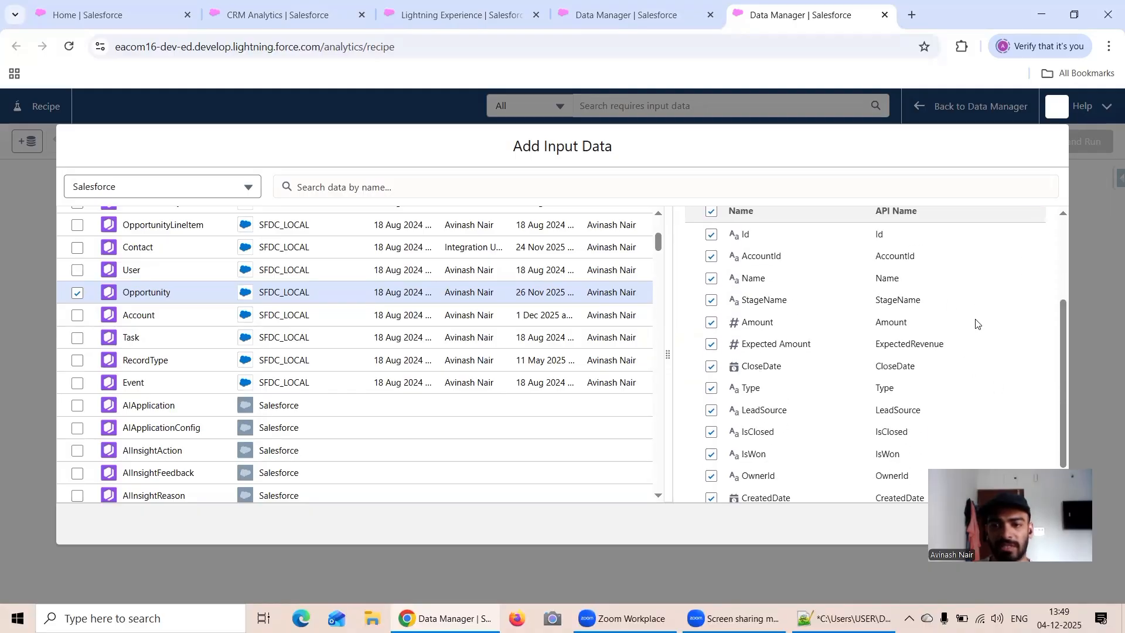
{"action": "scroll", "coordinate": [976, 323], "scroll_direction": "down", "scroll_amount": 1}
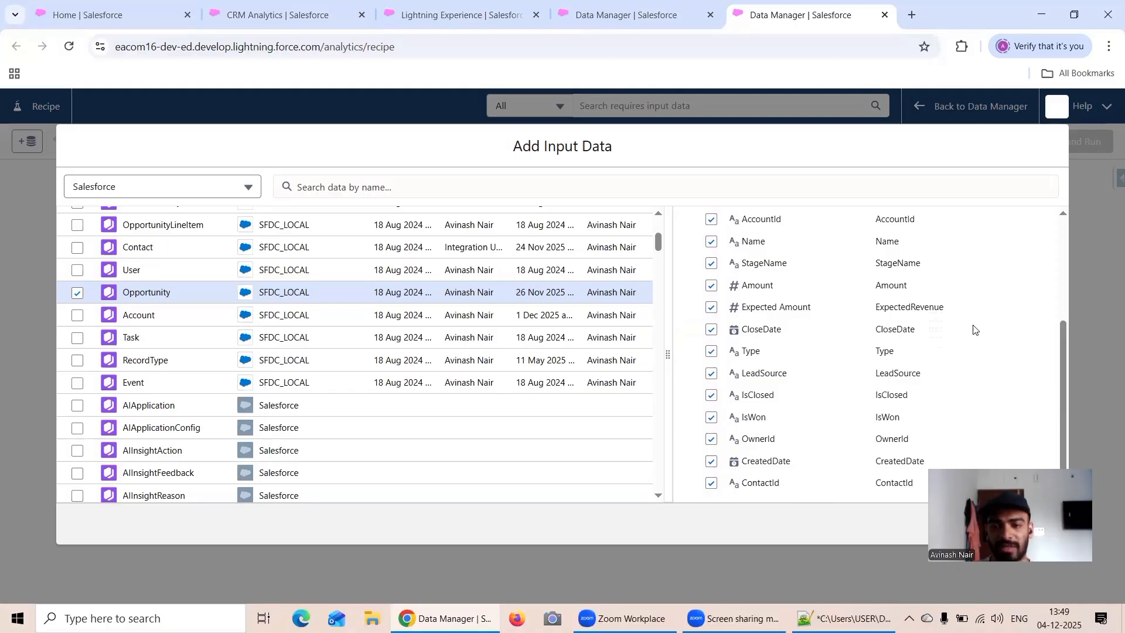
{"action": "left_click_drag", "start_coordinate": [997, 504], "coordinate": [1006, 364]}
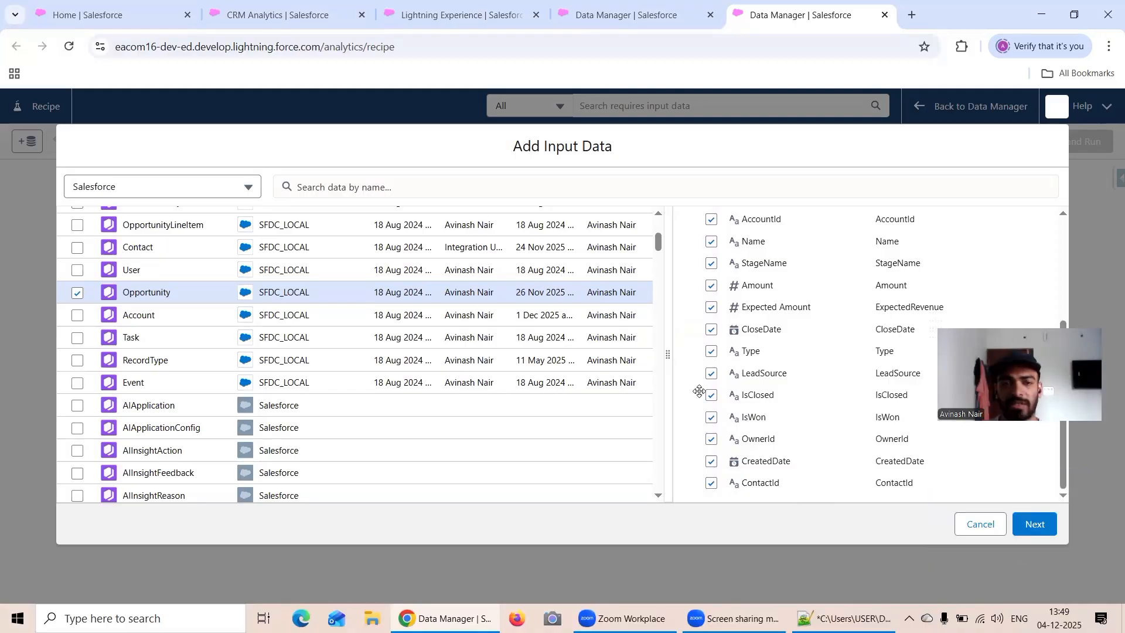
{"action": "left_click", "coordinate": [1035, 524]}
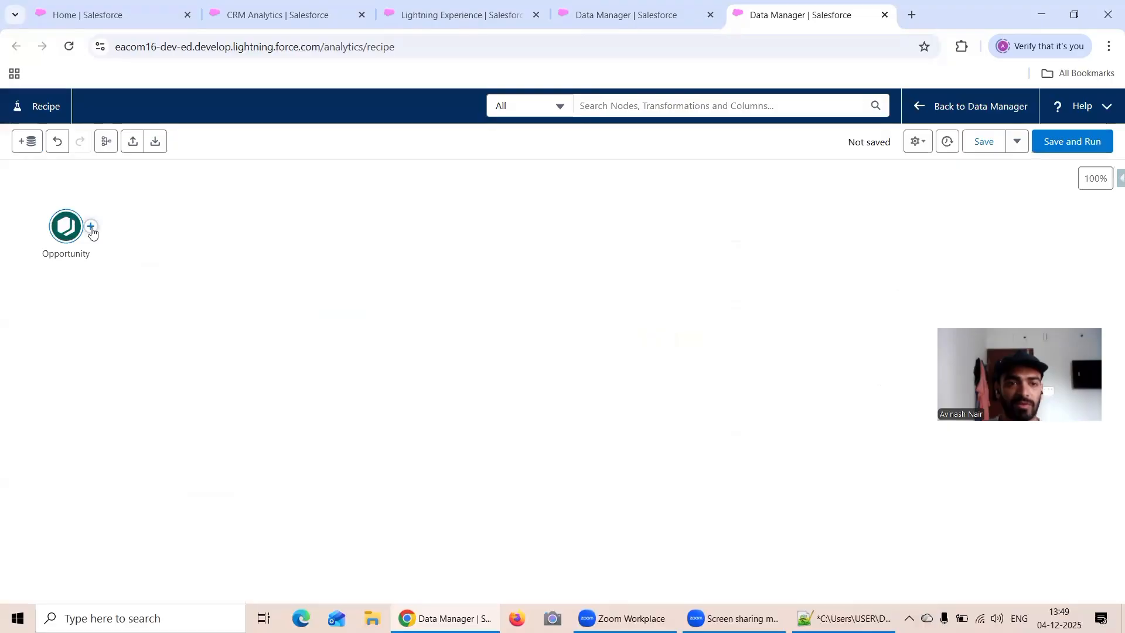
Add an Output node after the Opportunity node and name it Opportunity Dataset.
{"action": "left_click", "coordinate": [90, 227]}
{"action": "left_click", "coordinate": [82, 470]}
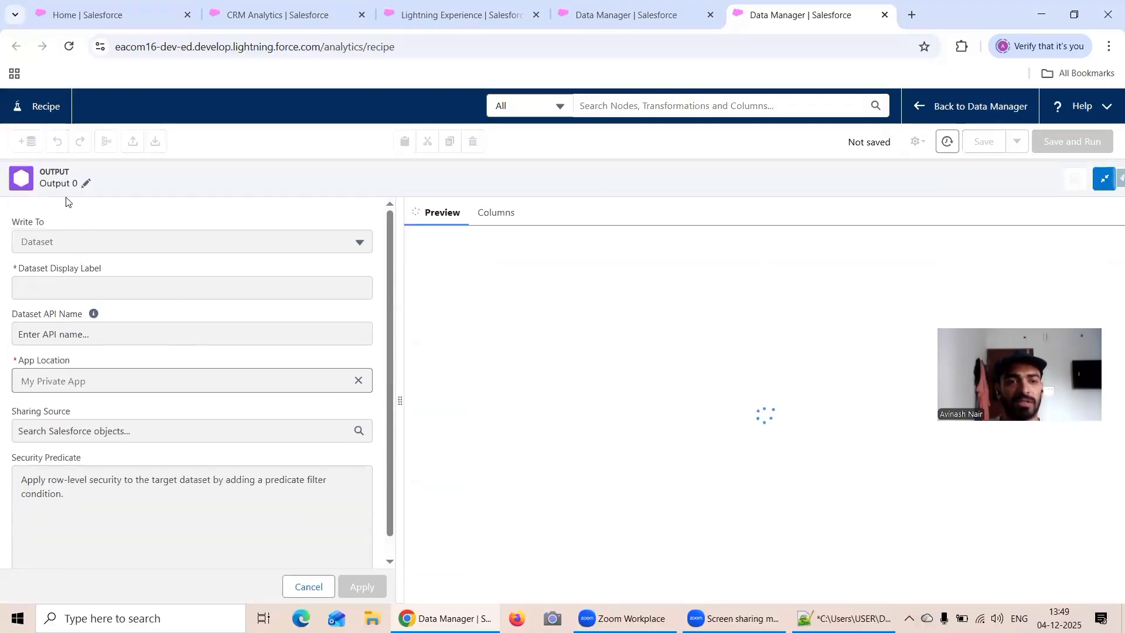
{"action": "left_click", "coordinate": [85, 183]}
{"action": "left_click_drag", "start_coordinate": [123, 233], "coordinate": [59, 232]}
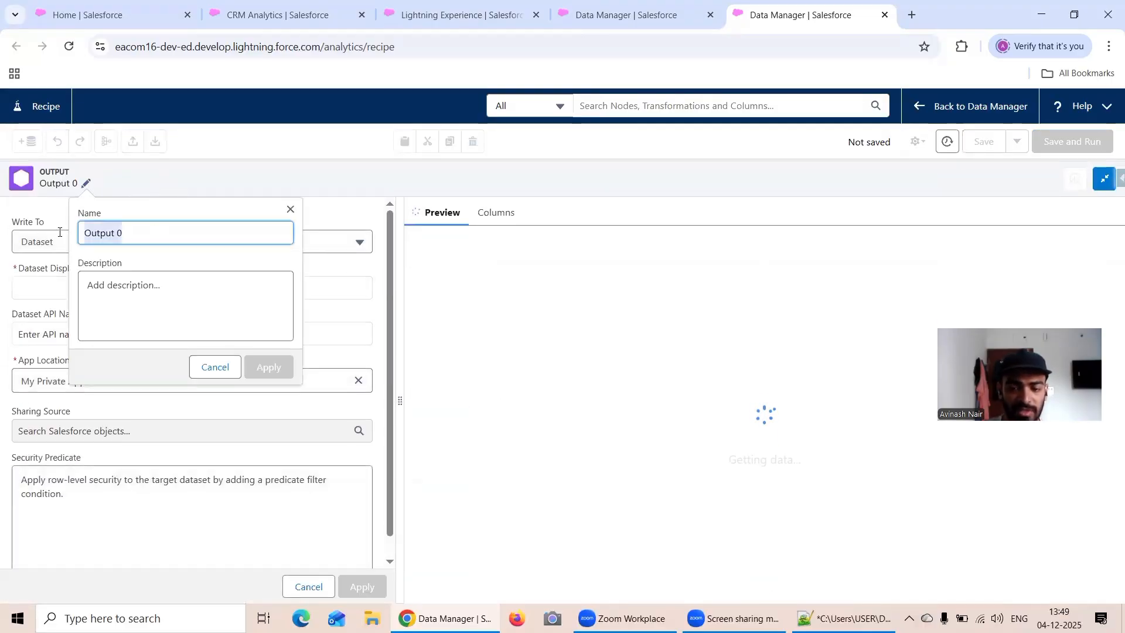
{"action": "type", "text": "Opportun"}
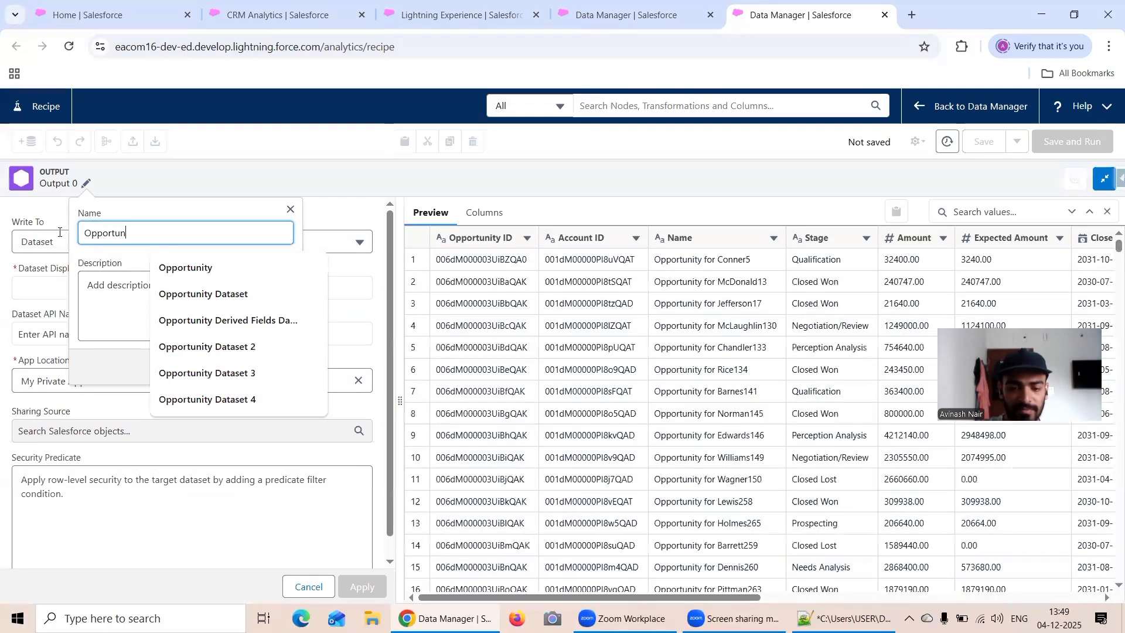
{"action": "type", "text": "ity Dataset"}
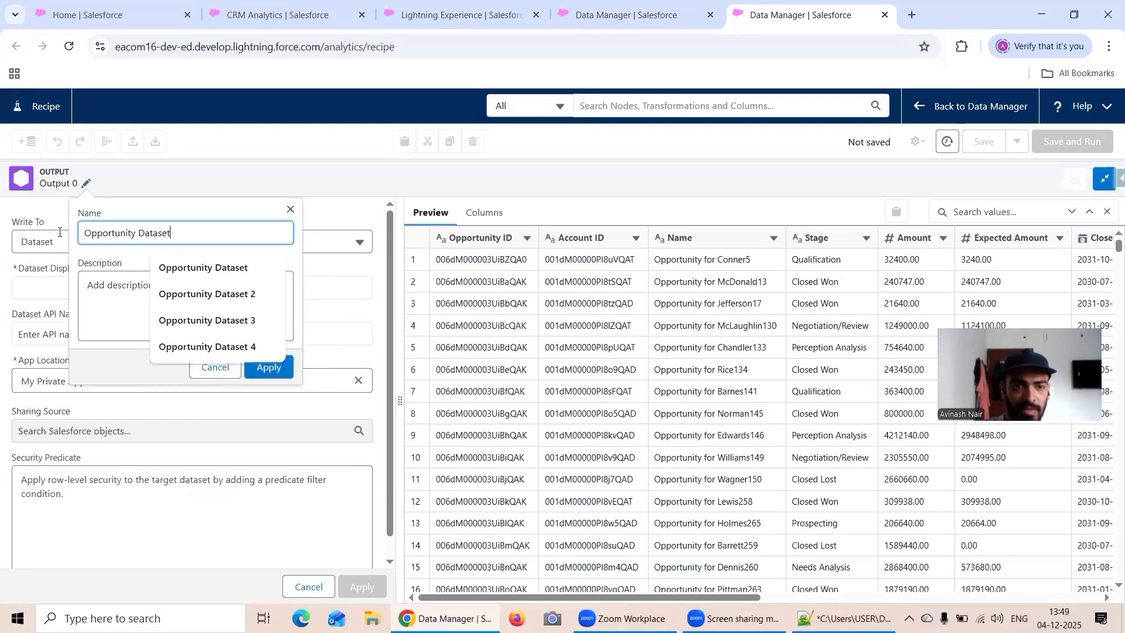
{"action": "left_click", "coordinate": [273, 369]}
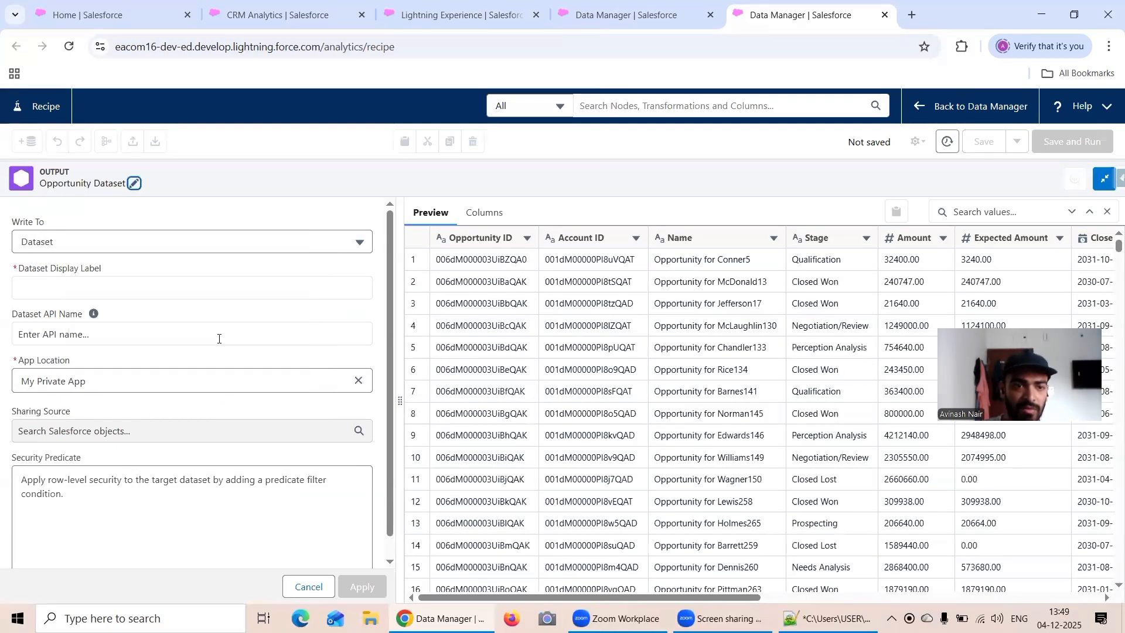
Set the output's dataset display label to Opportunity SAQL Dataset and its app location to SAQL App, and apply the settings.
{"action": "left_click", "coordinate": [94, 287]}
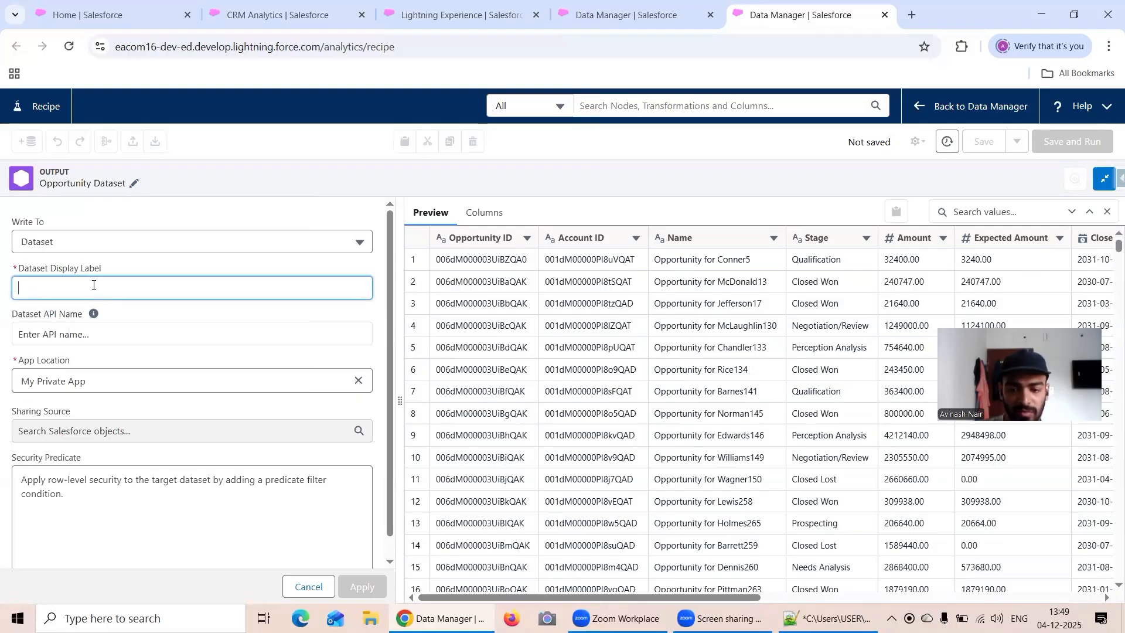
{"action": "type", "text": "Opportunity SAQL Dataset"}
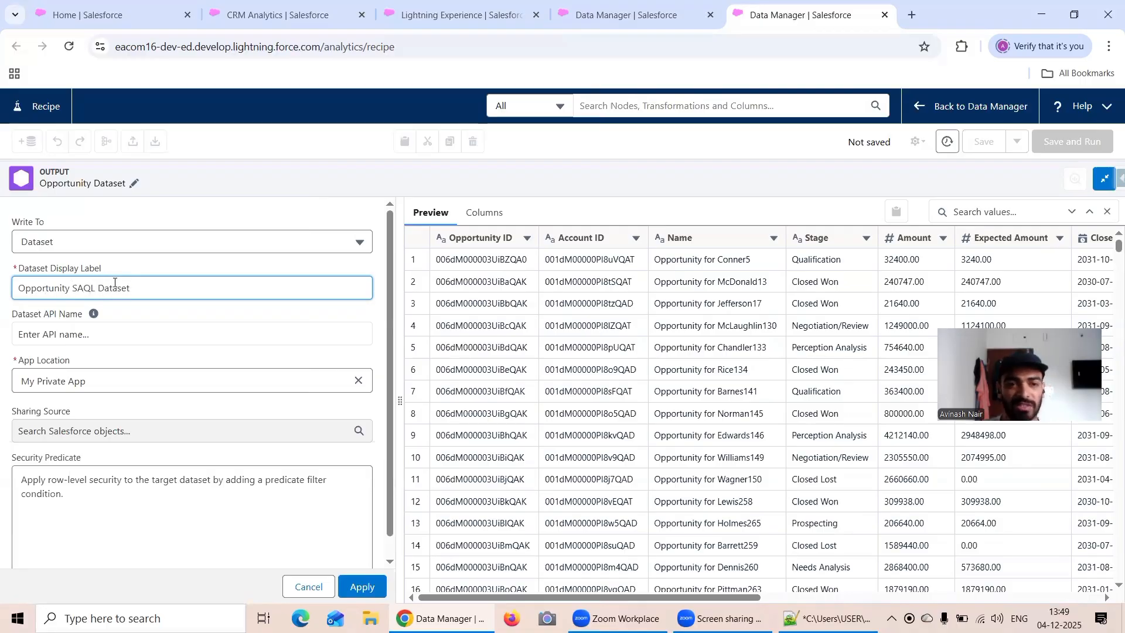
{"action": "triple_click", "coordinate": [143, 287]}
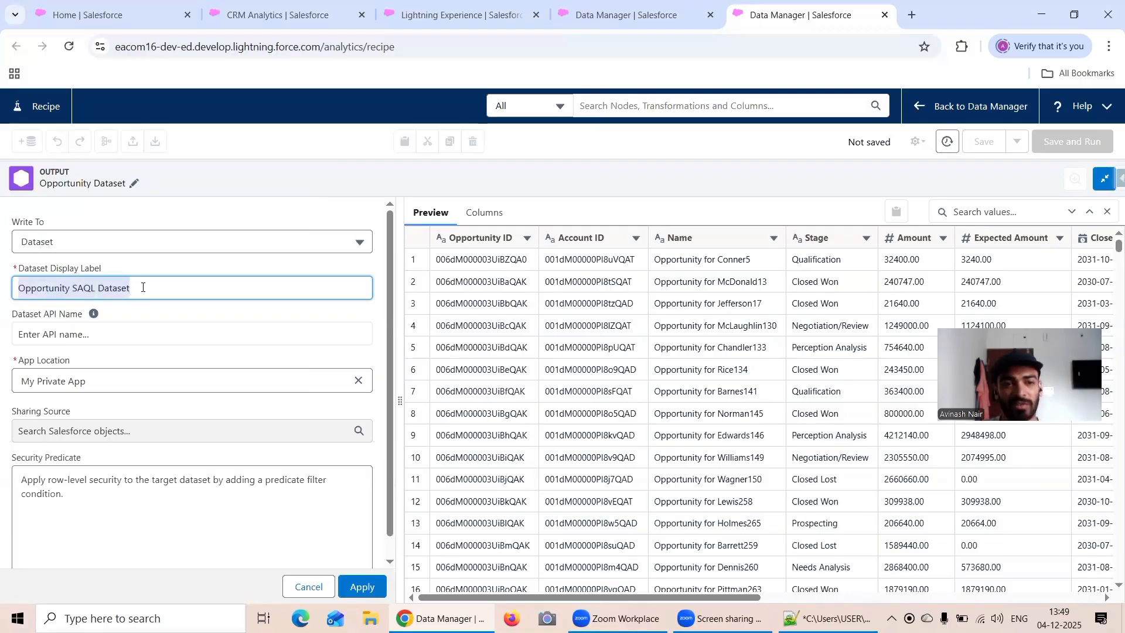
{"action": "left_click", "coordinate": [362, 381]}
{"action": "left_click", "coordinate": [220, 381]}
{"action": "left_click", "coordinate": [88, 437]}
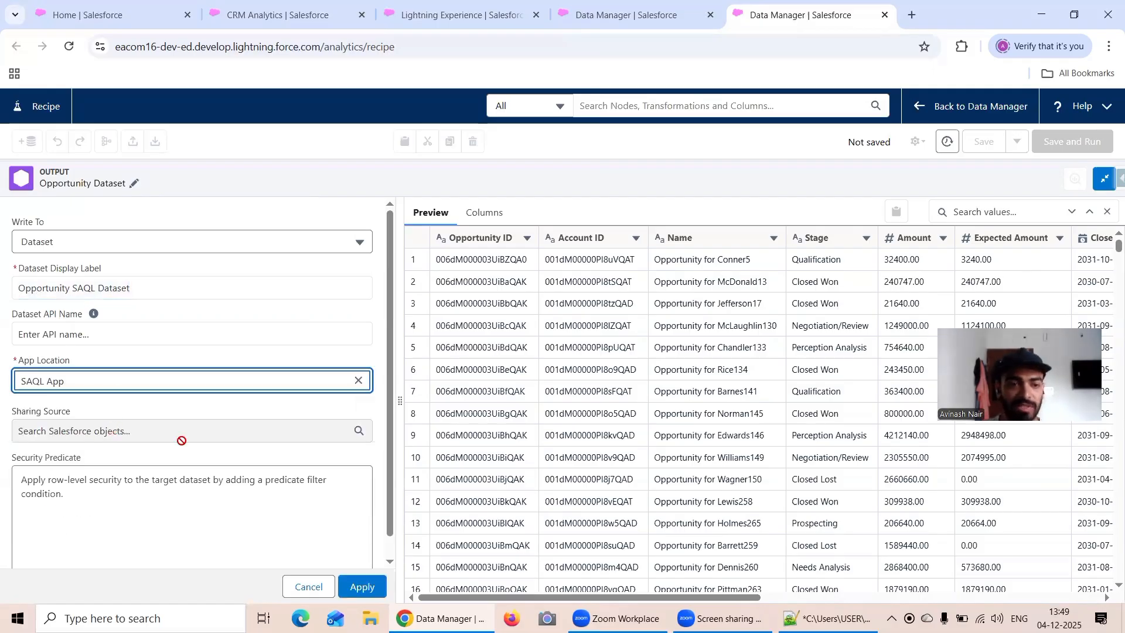
{"action": "left_click", "coordinate": [361, 586]}
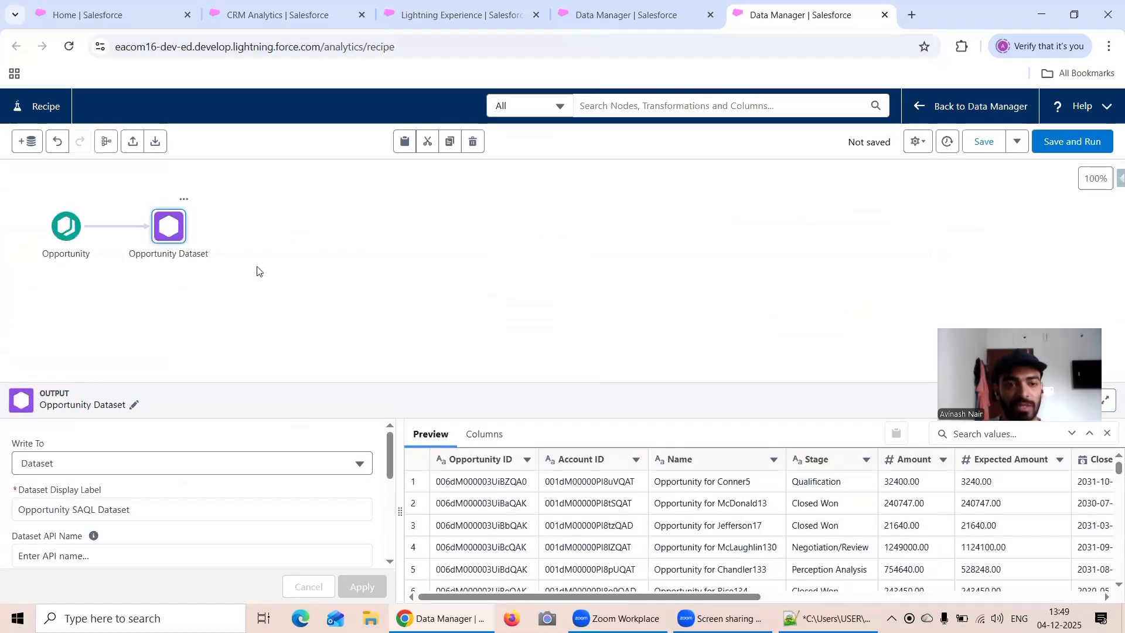
Save and run the recipe under the name Free Session 29.
{"action": "left_click", "coordinate": [1049, 141]}
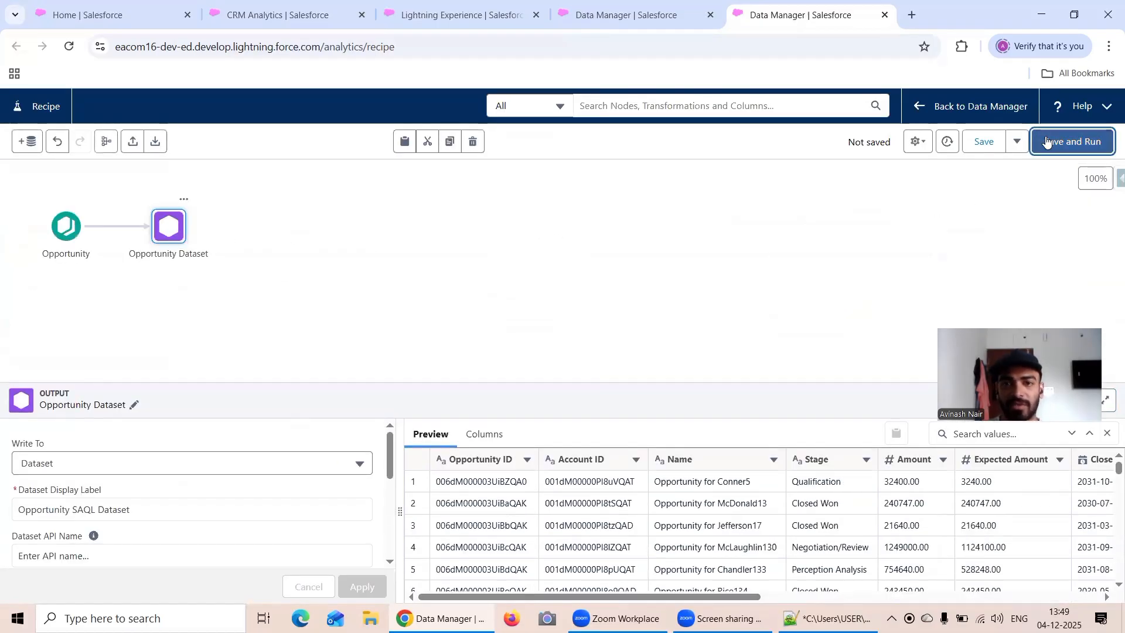
{"action": "left_click", "coordinate": [437, 315]}
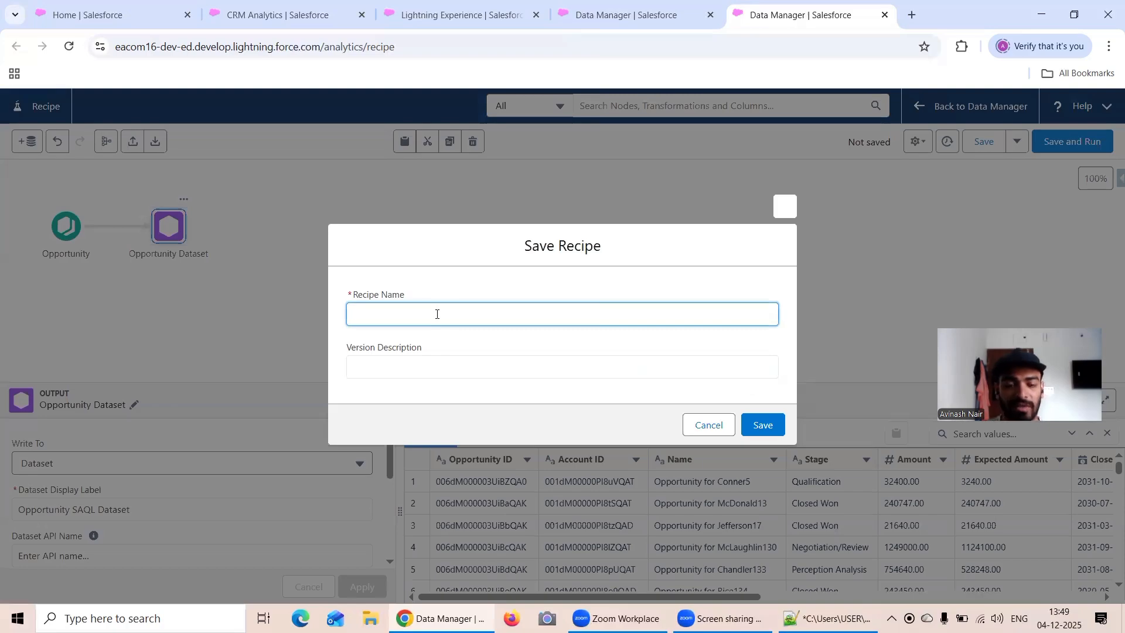
{"action": "type", "text": "Free "}
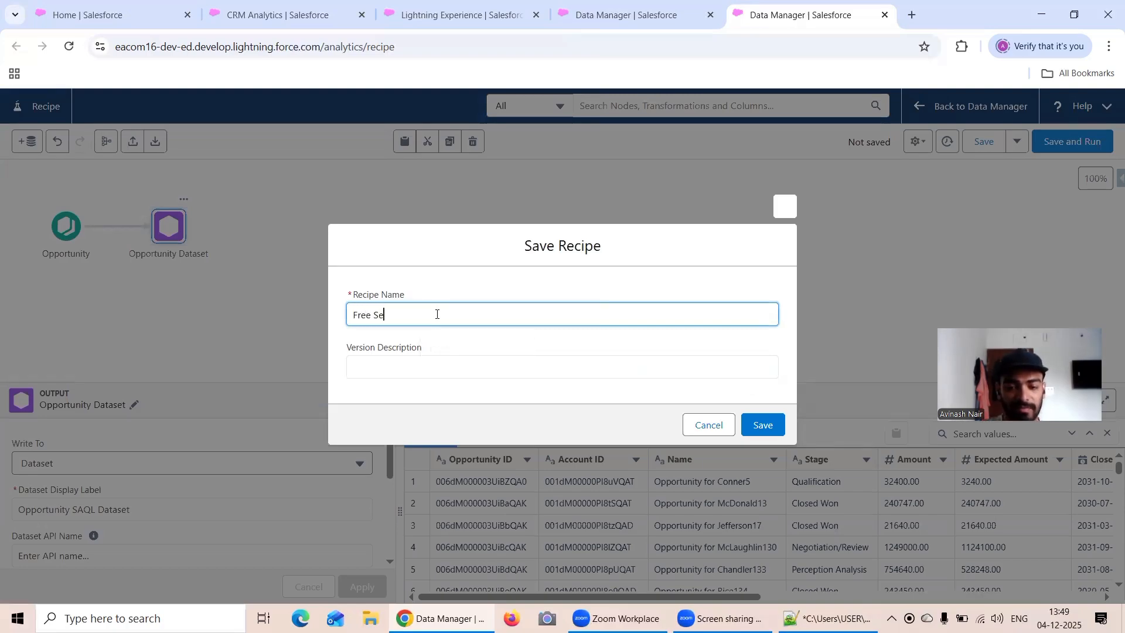
{"action": "type", "text": "Session 29"}
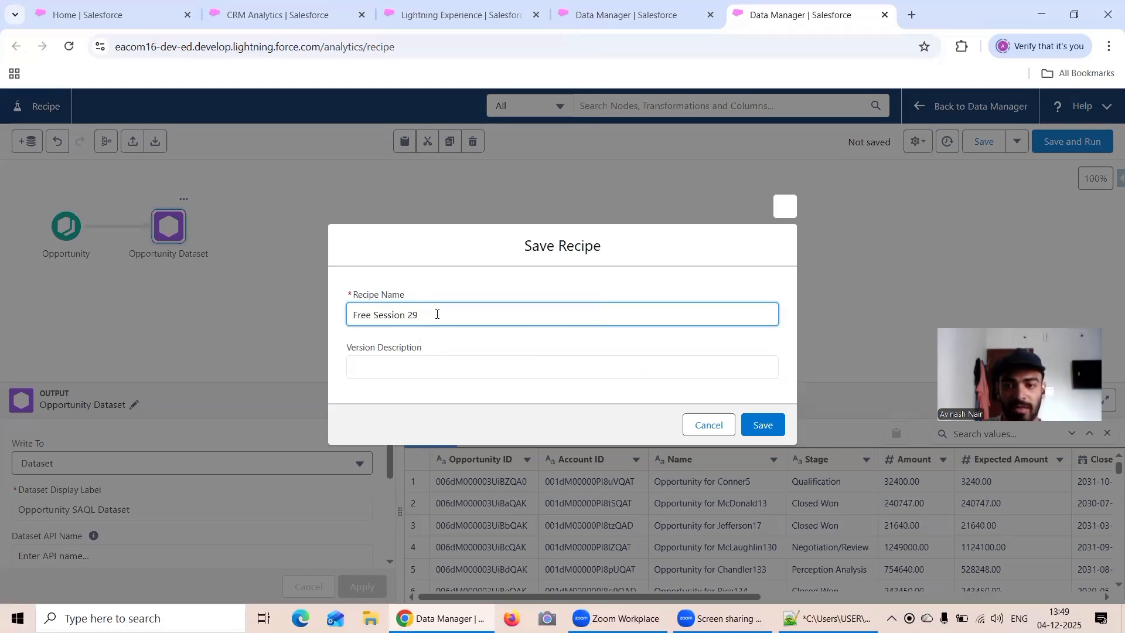
{"action": "left_click", "coordinate": [762, 425]}
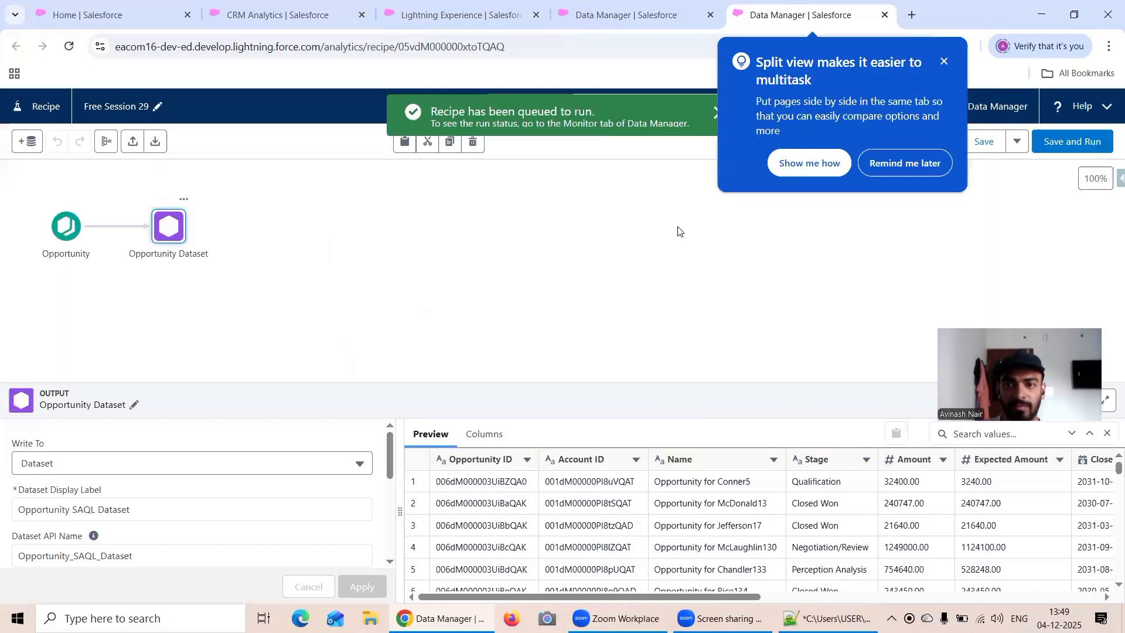
Monitor the Free Session 29 recipe job in Data Manager, refreshing the job list until the run ends.
{"action": "left_click", "coordinate": [627, 15]}
{"action": "left_click", "coordinate": [66, 192]}
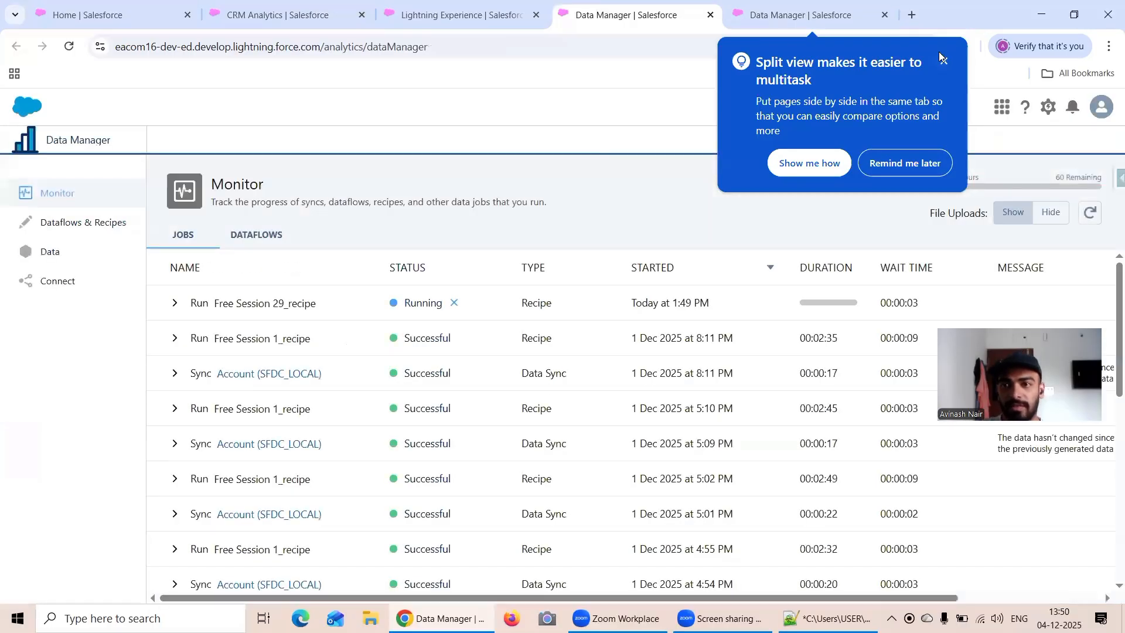
{"action": "left_click", "coordinate": [1092, 214]}
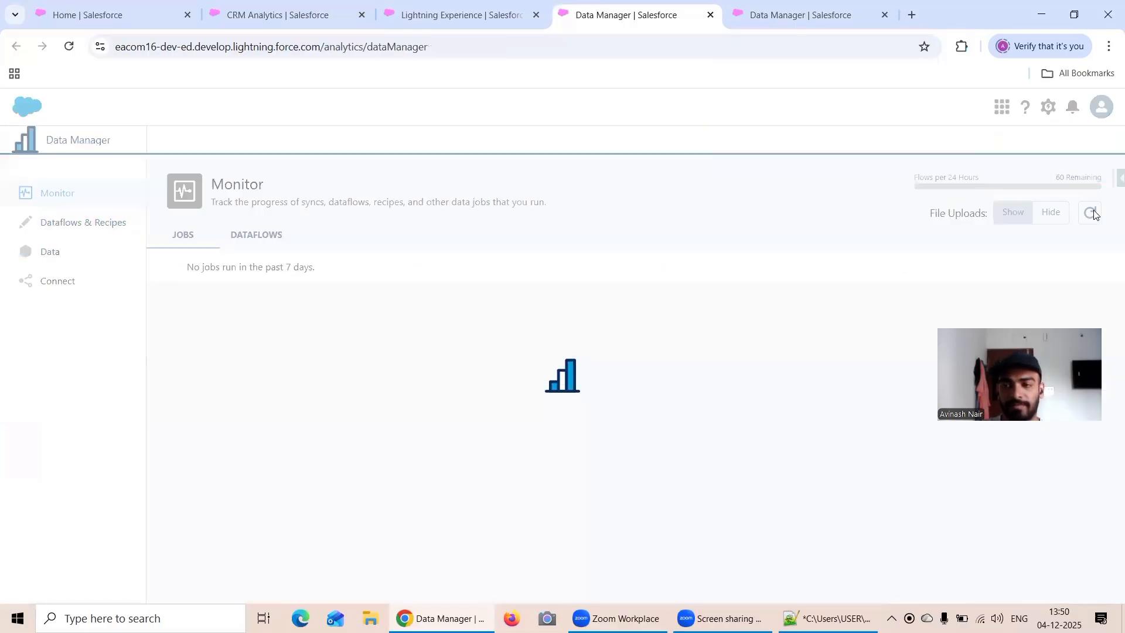
{"action": "left_click", "coordinate": [1094, 215]}
{"action": "left_click", "coordinate": [1094, 215]}
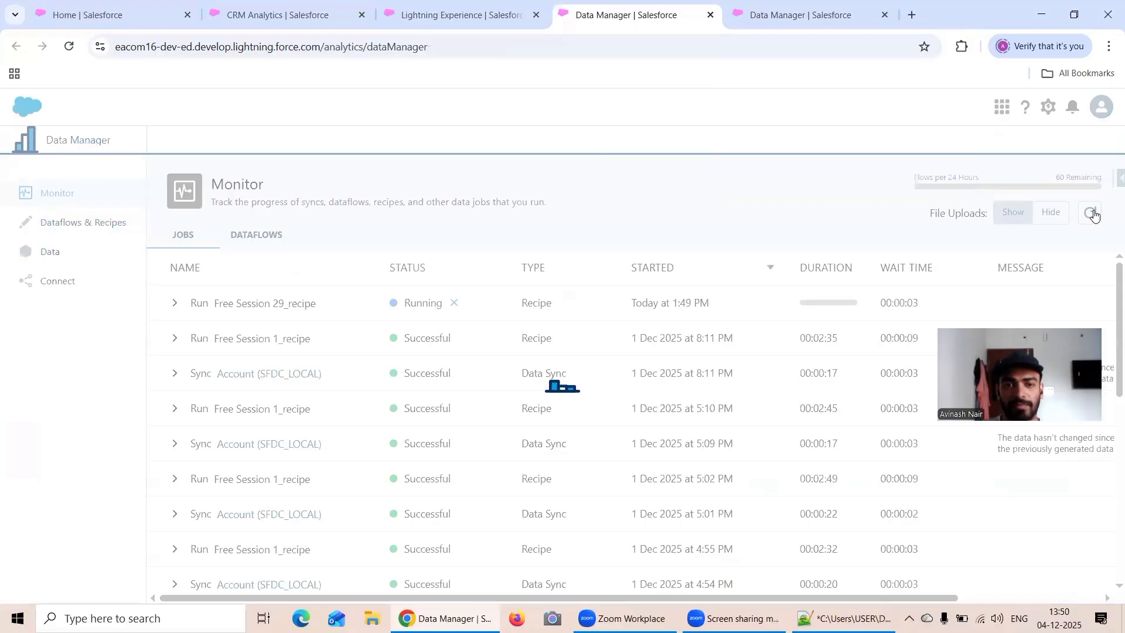
{"action": "left_click", "coordinate": [1094, 215]}
{"action": "left_click", "coordinate": [1094, 216]}
{"action": "left_click", "coordinate": [1094, 215]}
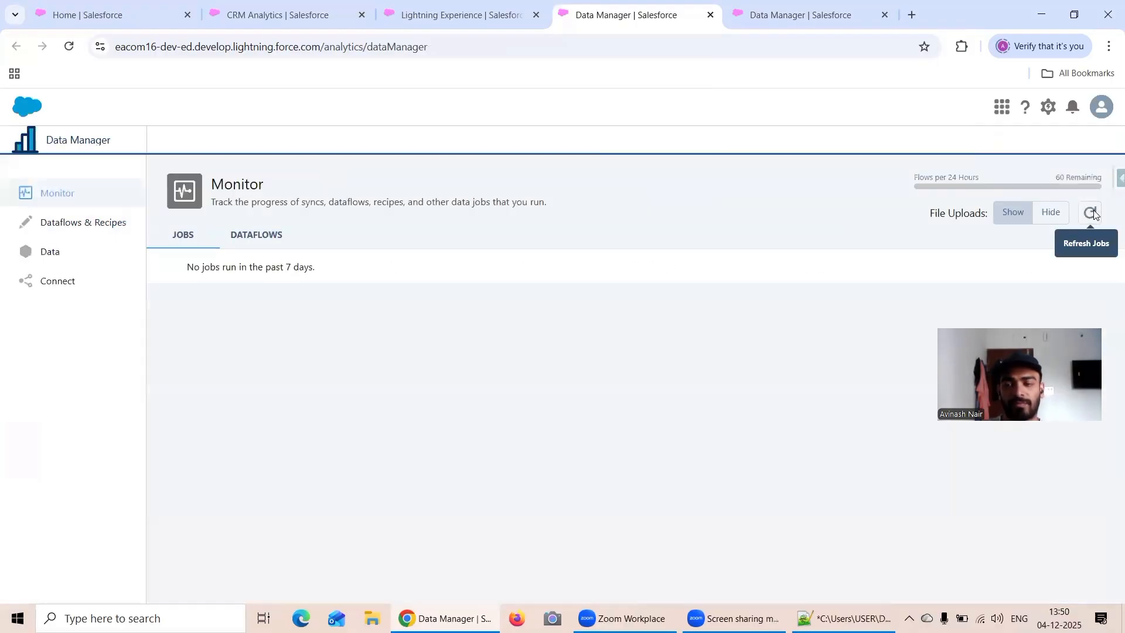
{"action": "left_click", "coordinate": [1093, 215]}
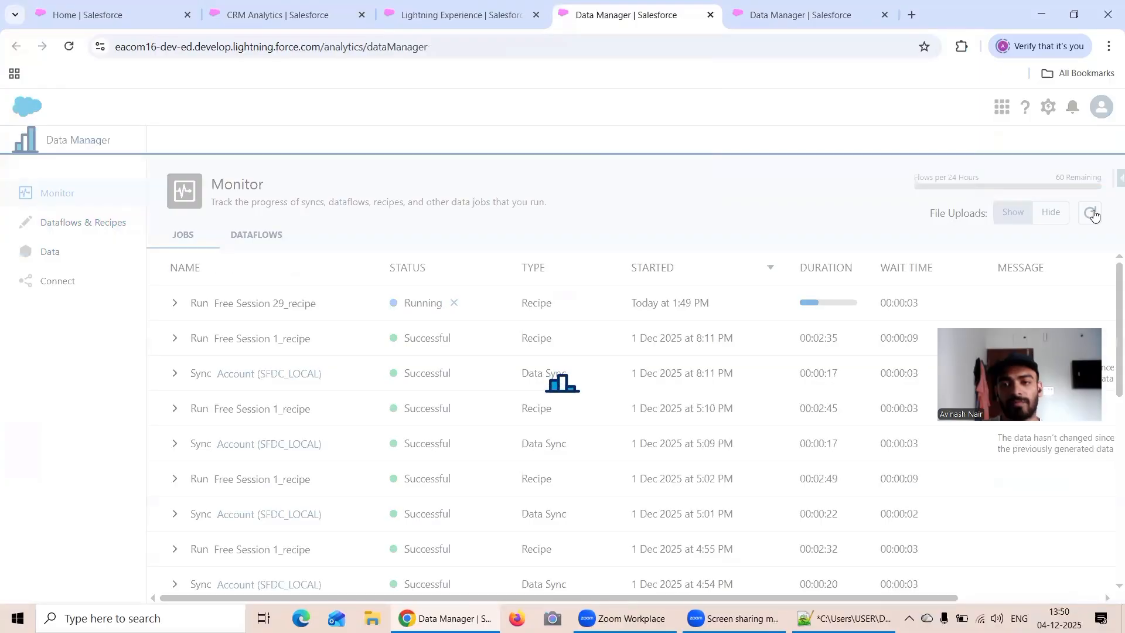
{"action": "left_click", "coordinate": [1093, 216]}
{"action": "left_click", "coordinate": [1094, 215]}
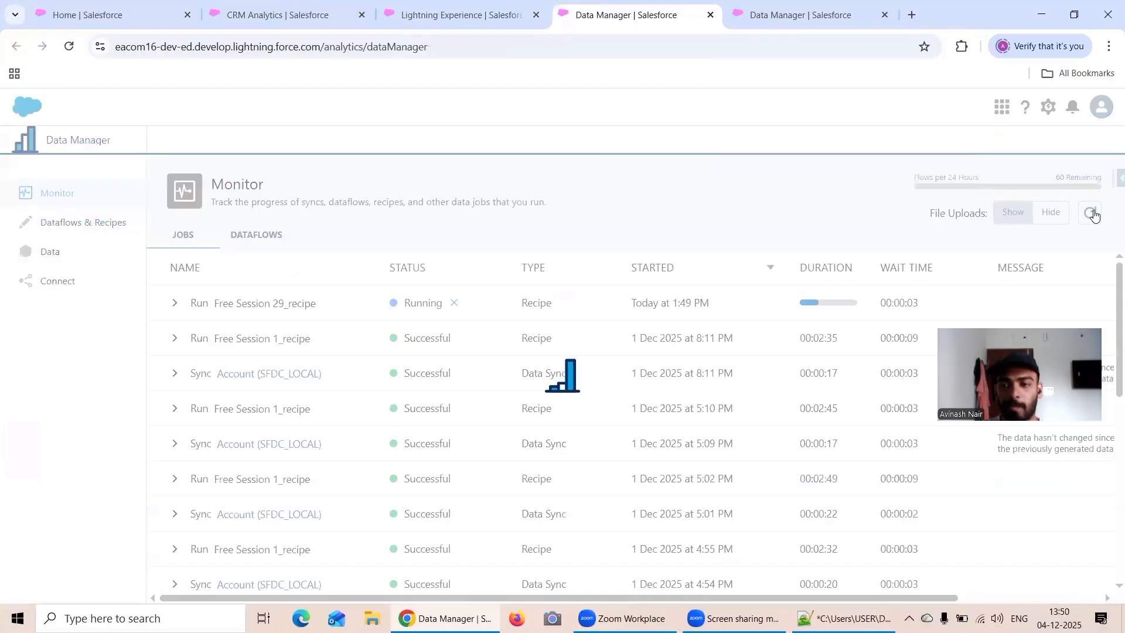
{"action": "left_click", "coordinate": [1093, 215]}
{"action": "left_click", "coordinate": [1093, 215]}
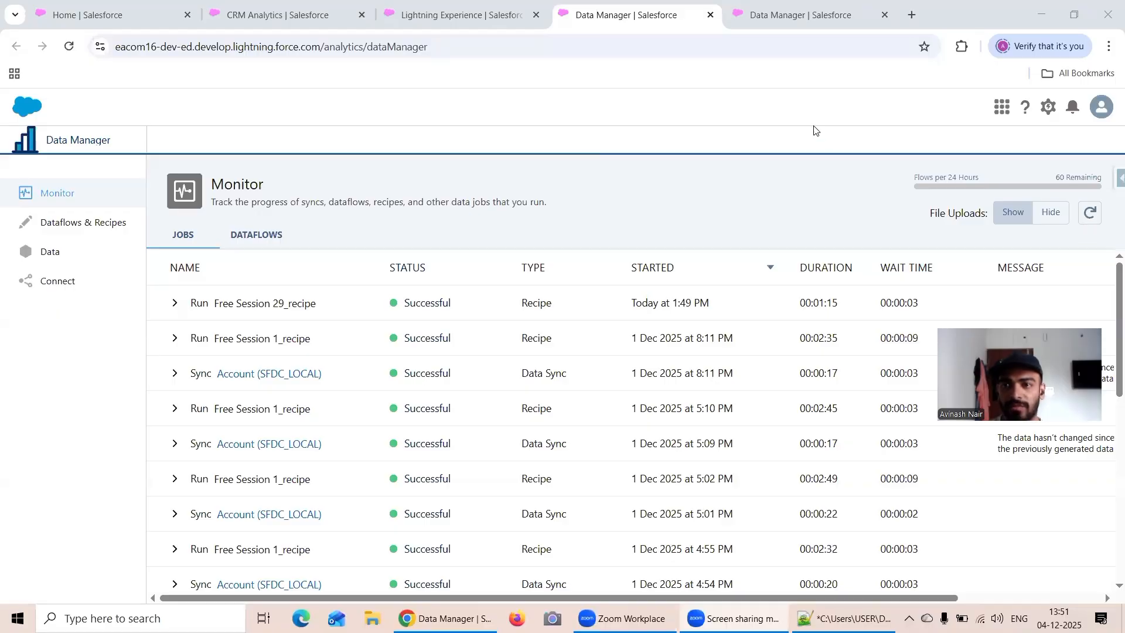
{"action": "left_click", "coordinate": [1091, 213]}
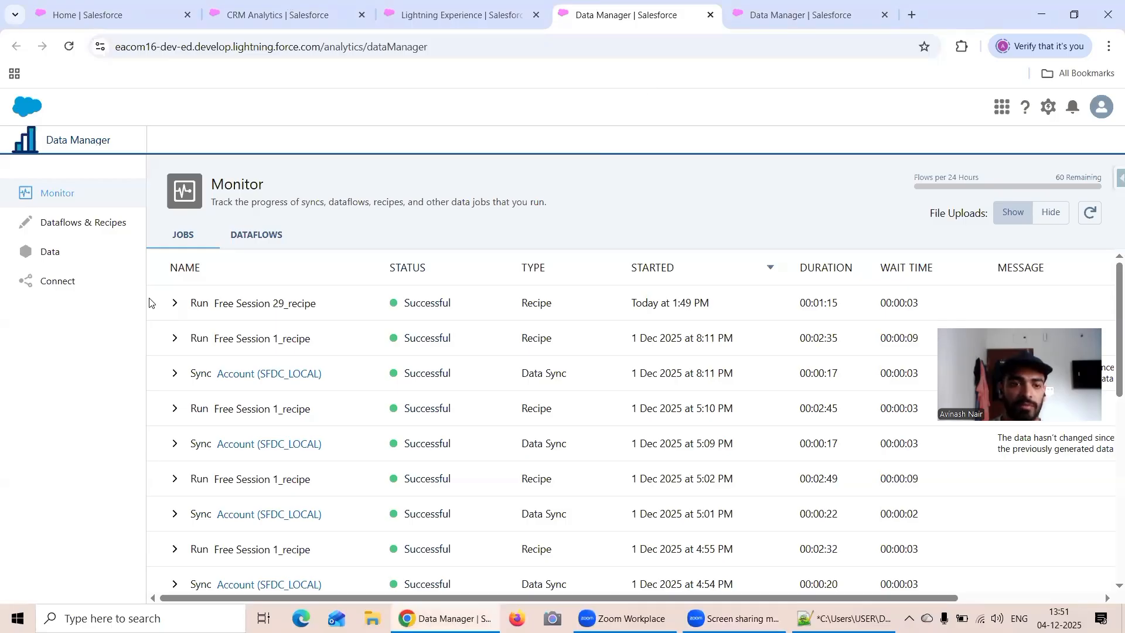
Switch to Analytics Studio and open the Opportunity SAQL Dataset from SAQL App as a new lens.
{"action": "key", "text": "ctrl+2"}
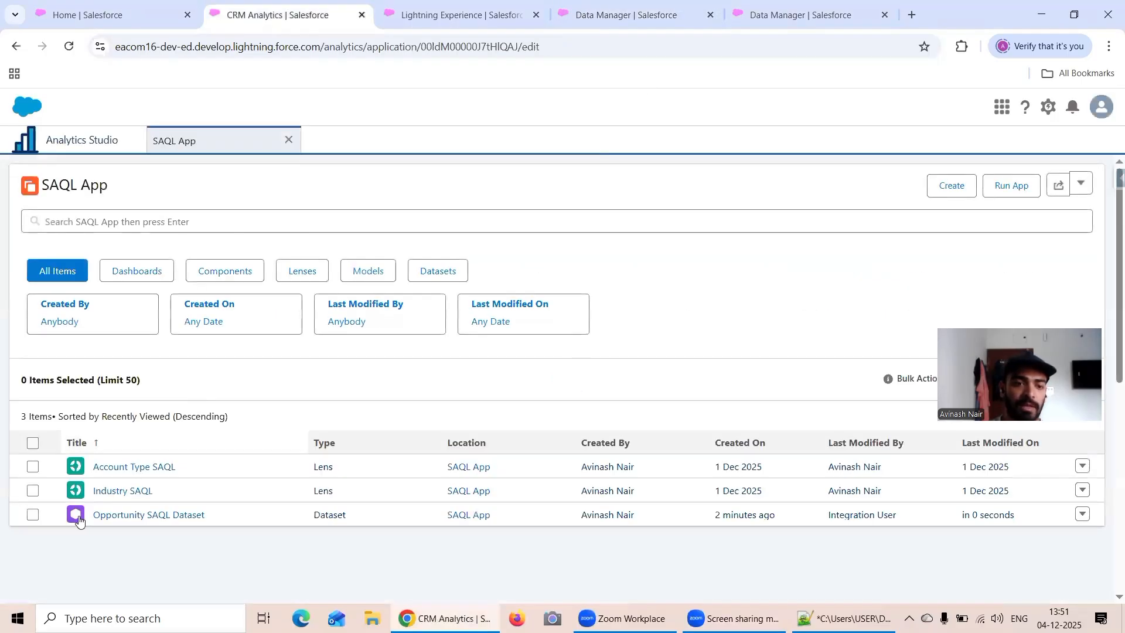
{"action": "left_click", "coordinate": [150, 523]}
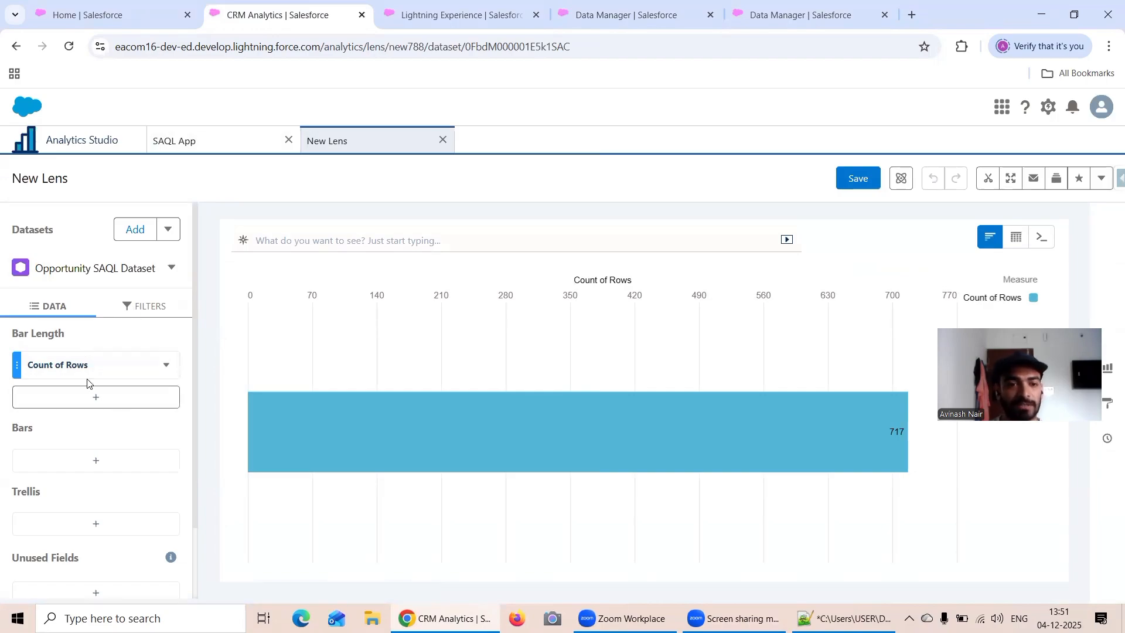
Add a filter to the lens where Stage equals Closed Lost or Closed Won.
{"action": "left_click", "coordinate": [100, 366]}
{"action": "left_click", "coordinate": [142, 320]}
{"action": "left_click", "coordinate": [151, 309]}
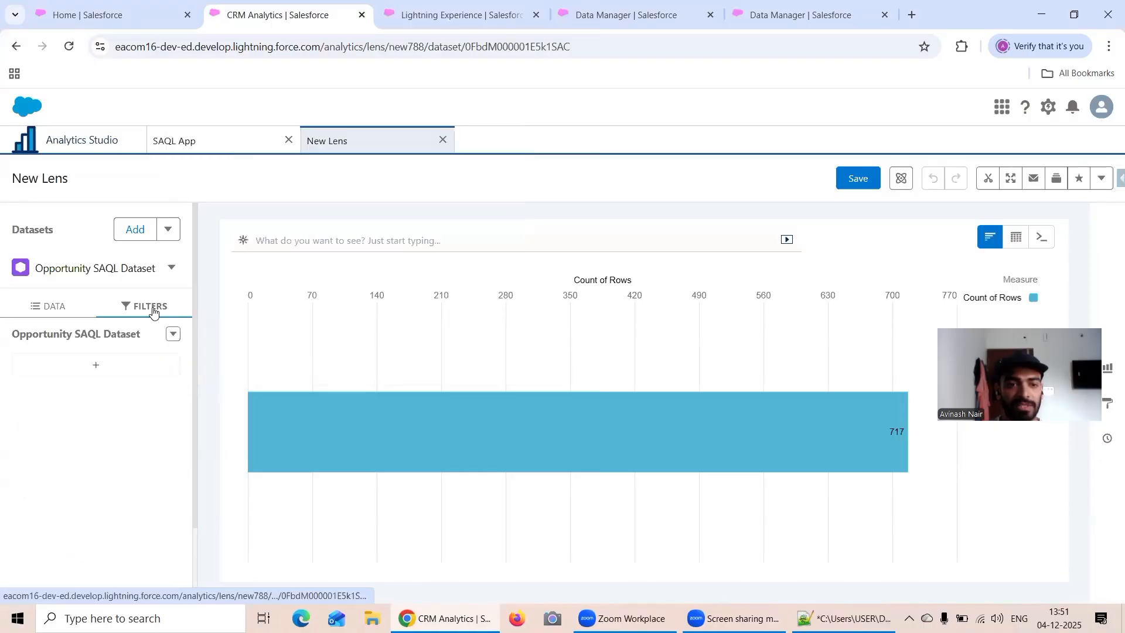
{"action": "left_click", "coordinate": [143, 364]}
{"action": "scroll", "coordinate": [330, 422], "scroll_direction": "down", "scroll_amount": 5}
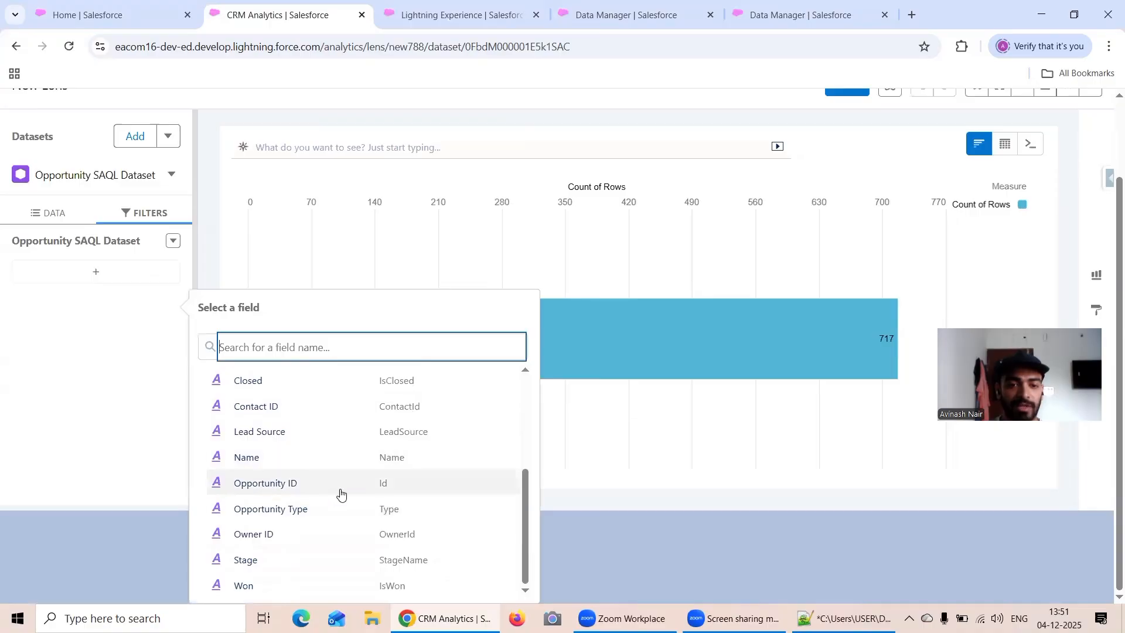
{"action": "left_click", "coordinate": [296, 564]}
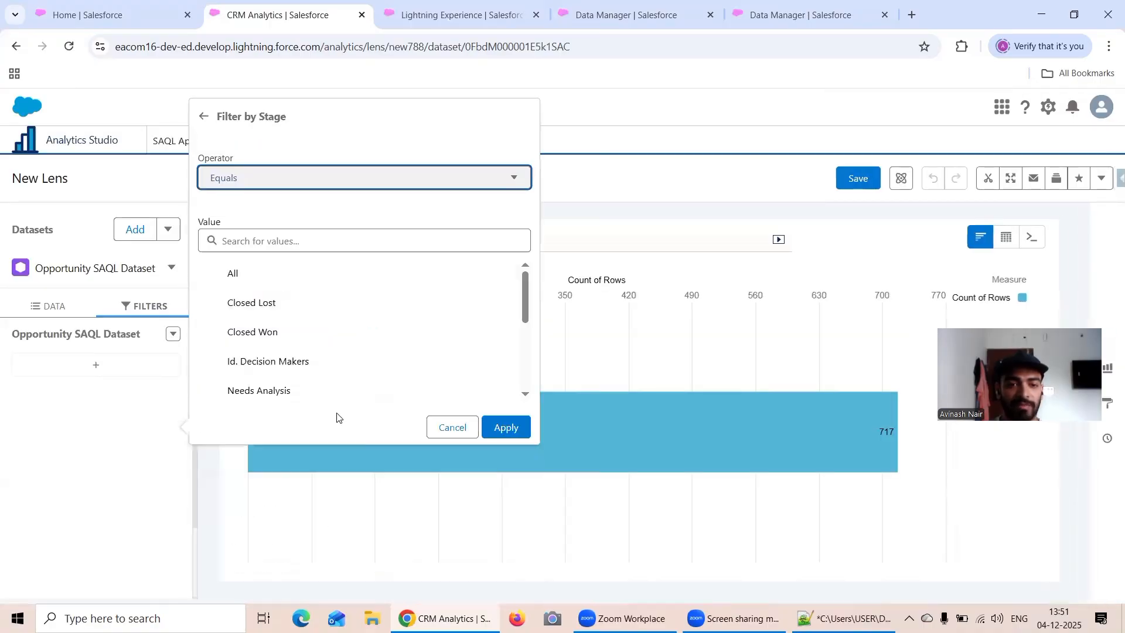
{"action": "left_click", "coordinate": [283, 304]}
{"action": "left_click", "coordinate": [283, 341]}
{"action": "left_click", "coordinate": [505, 434]}
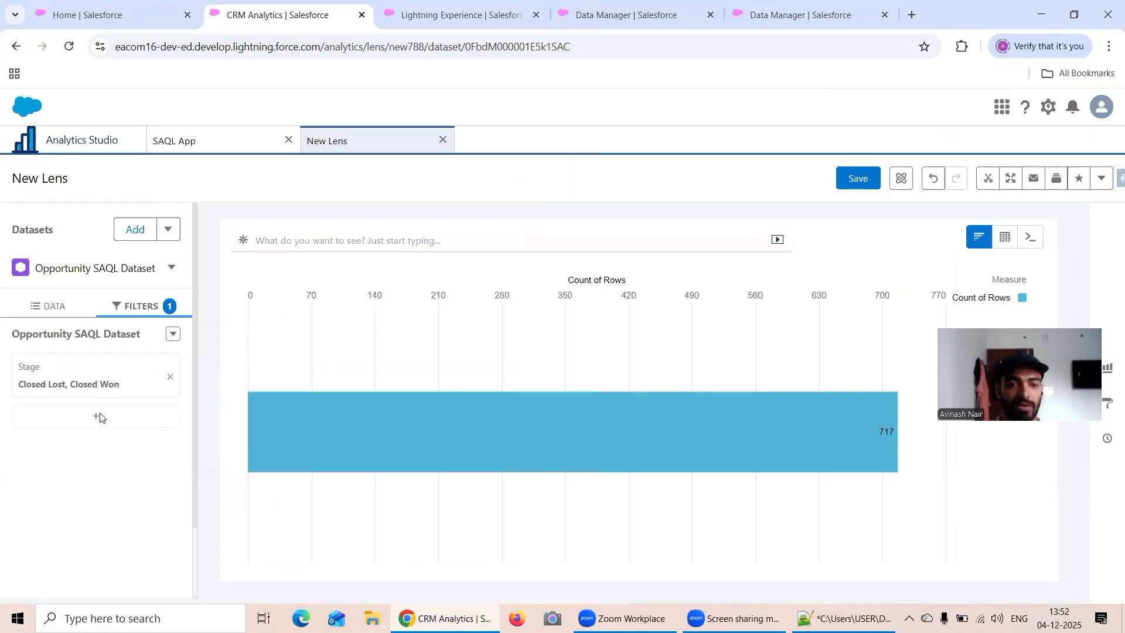
Add a second lens filter where Lead Source equals Partner or Web.
{"action": "left_click", "coordinate": [99, 417]}
{"action": "scroll", "coordinate": [414, 423], "scroll_direction": "down", "scroll_amount": 2}
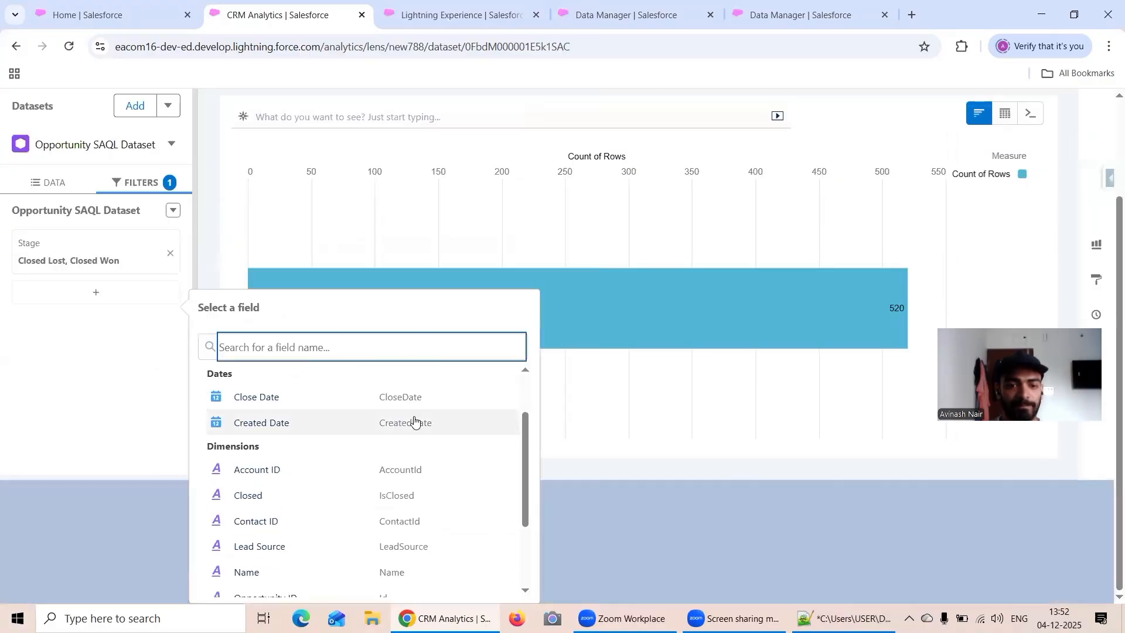
{"action": "scroll", "coordinate": [414, 422], "scroll_direction": "down", "scroll_amount": 3}
{"action": "left_click", "coordinate": [301, 434]}
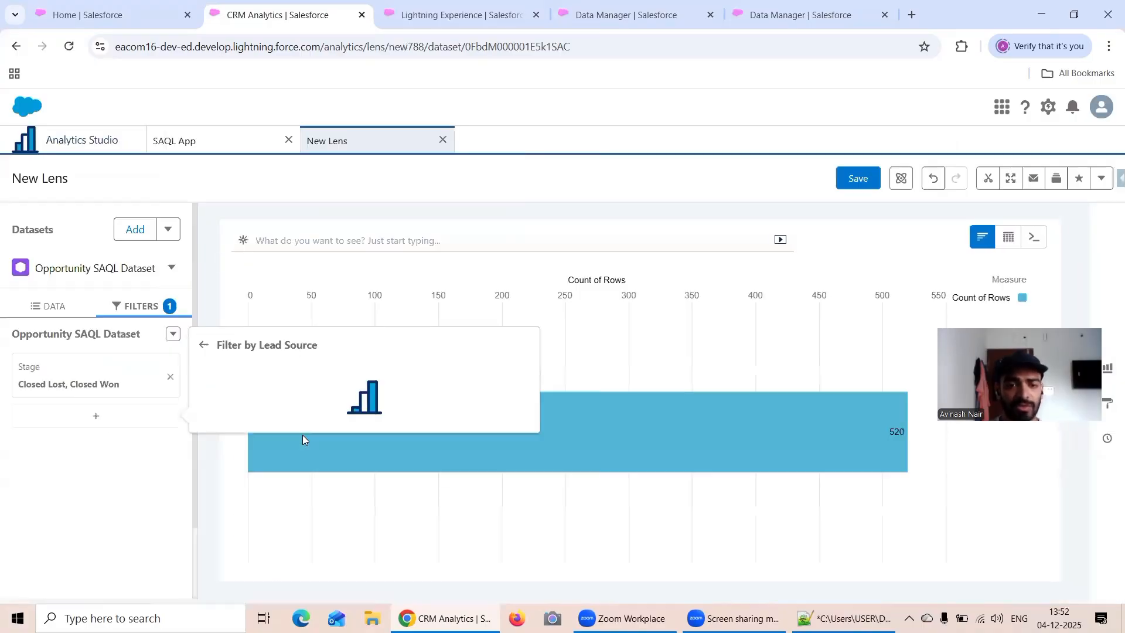
{"action": "scroll", "coordinate": [329, 344], "scroll_direction": "down", "scroll_amount": 3}
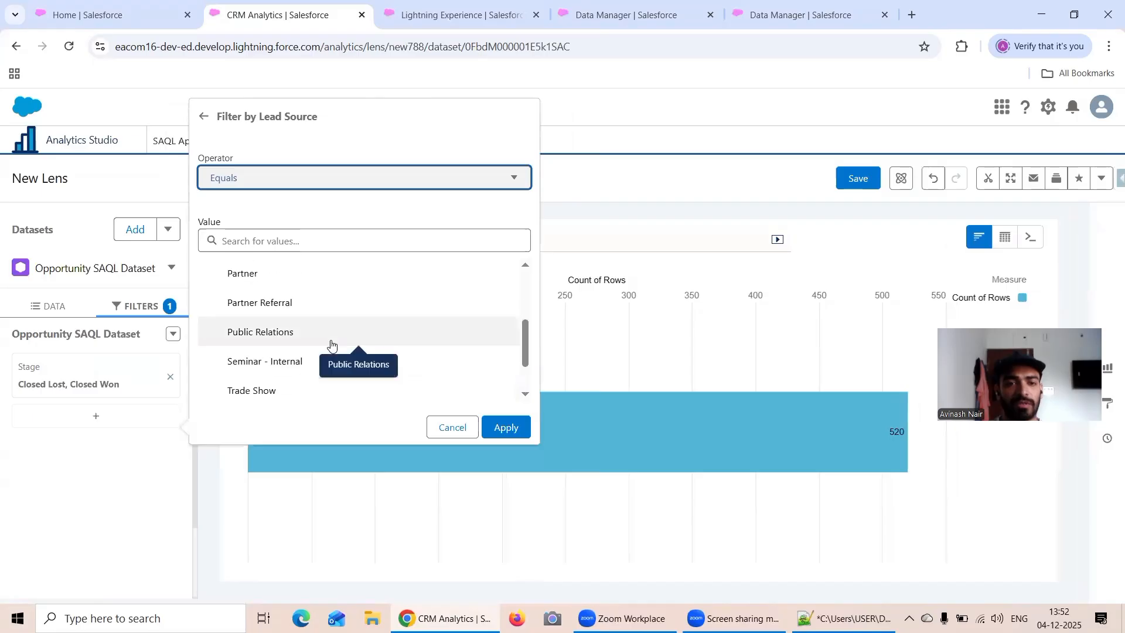
{"action": "scroll", "coordinate": [330, 345], "scroll_direction": "down", "scroll_amount": 2}
{"action": "left_click", "coordinate": [283, 360]}
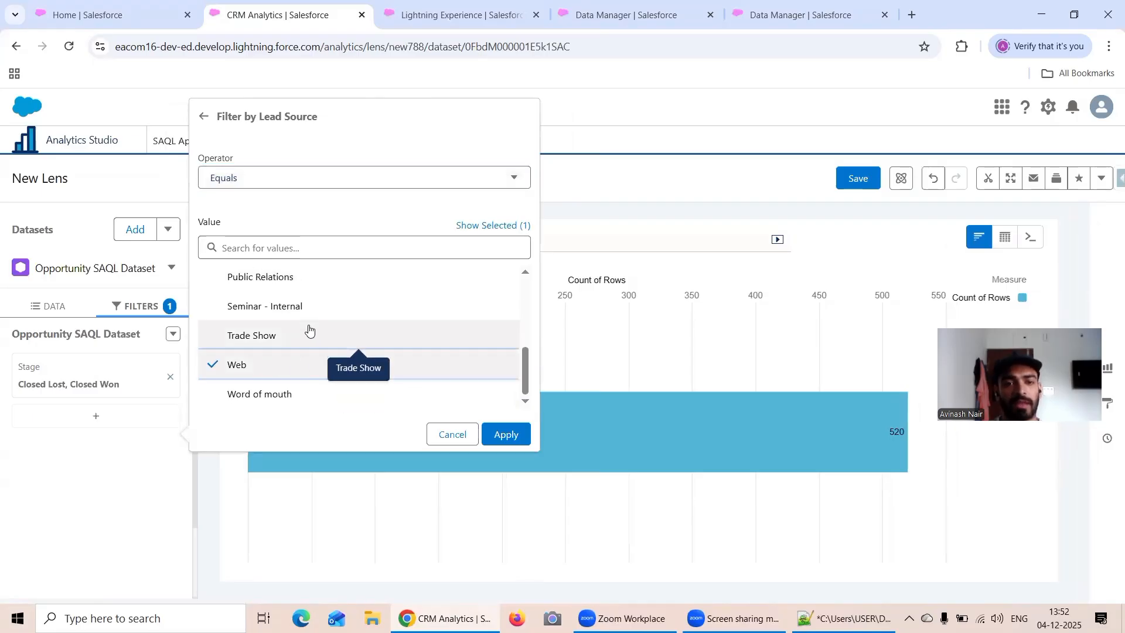
{"action": "scroll", "coordinate": [358, 343], "scroll_direction": "up", "scroll_amount": 3}
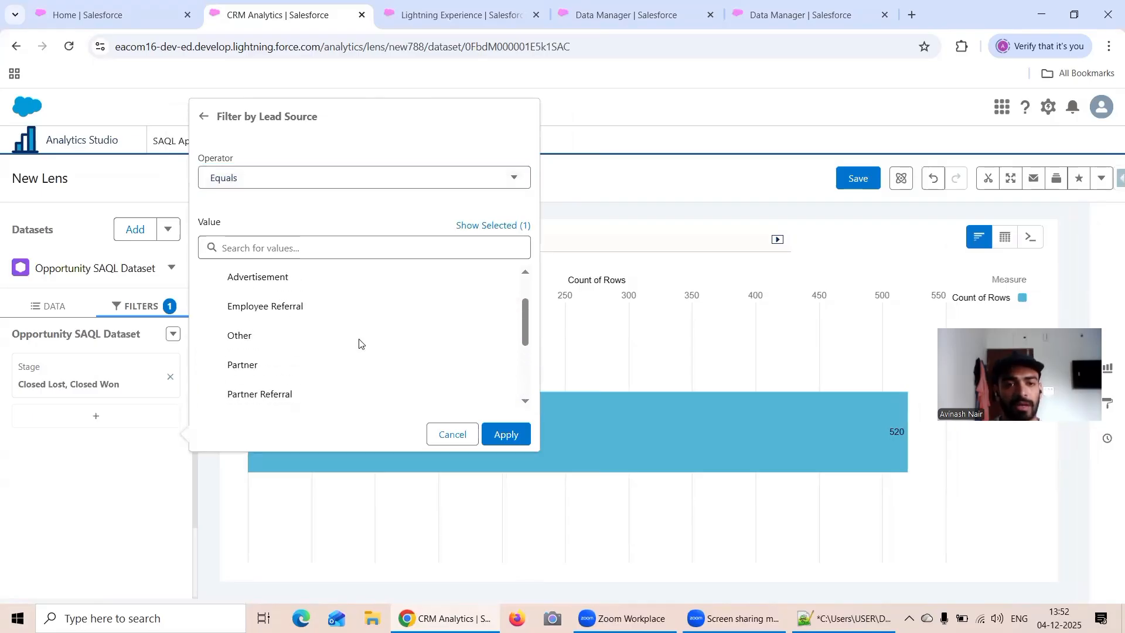
{"action": "left_click", "coordinate": [282, 364]}
{"action": "left_click", "coordinate": [507, 434]}
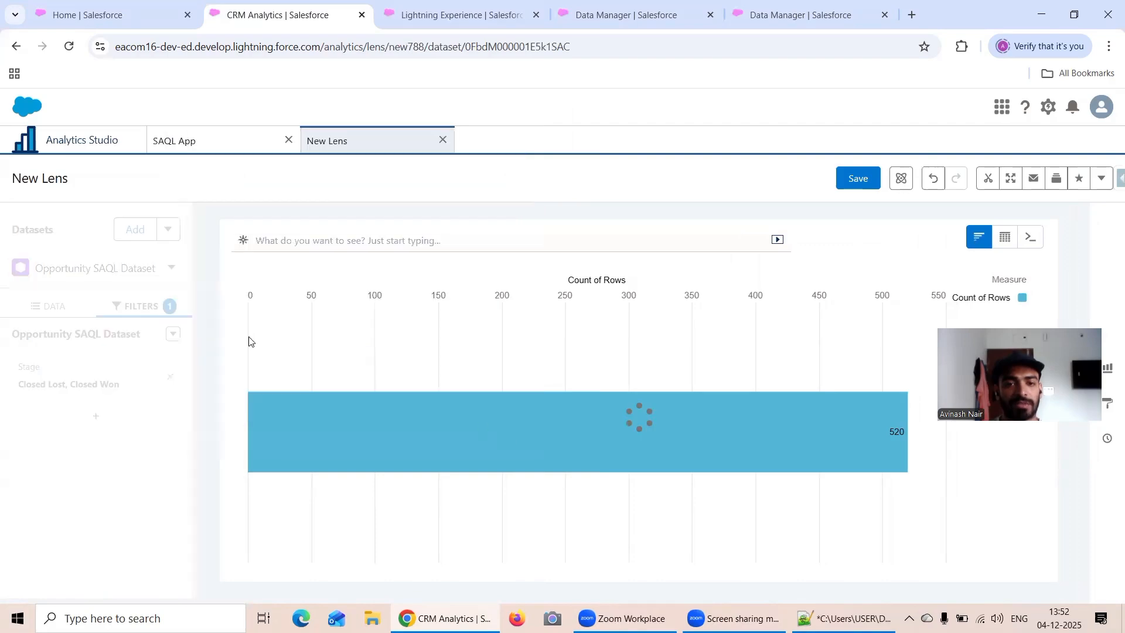
{"action": "left_click", "coordinate": [109, 471]}
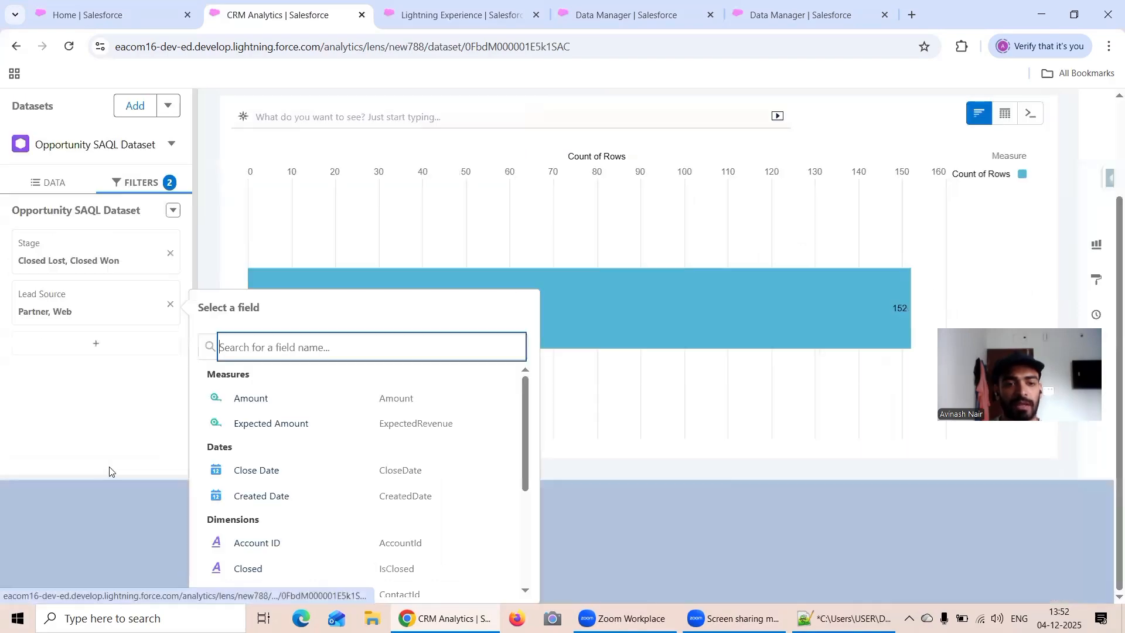
{"action": "scroll", "coordinate": [430, 425], "scroll_direction": "down", "scroll_amount": 3}
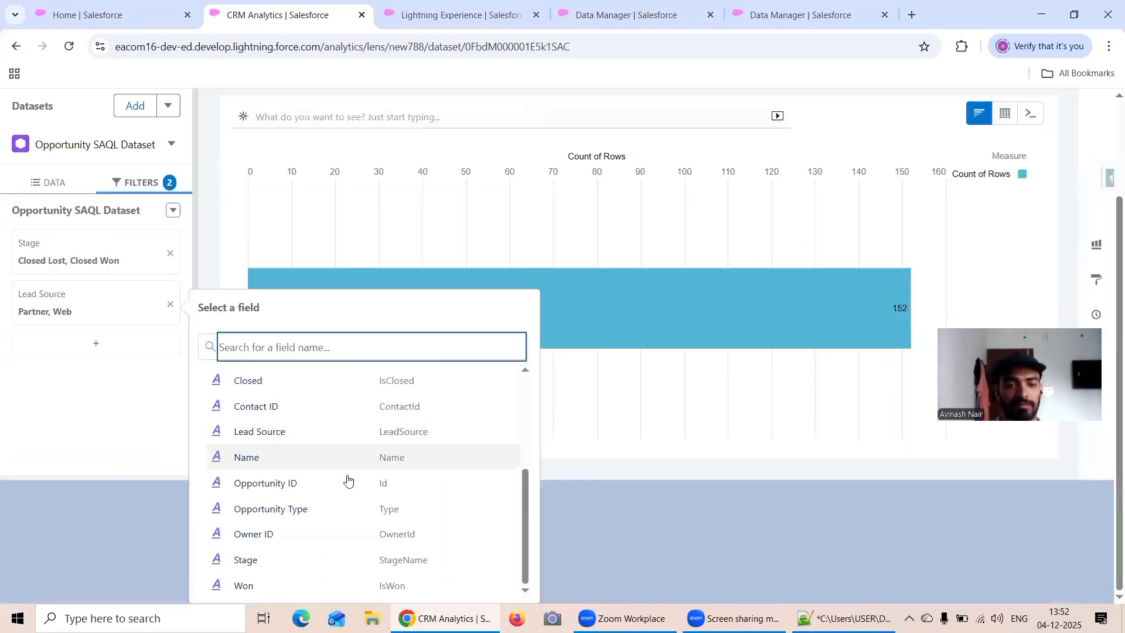
{"action": "left_click", "coordinate": [613, 418]}
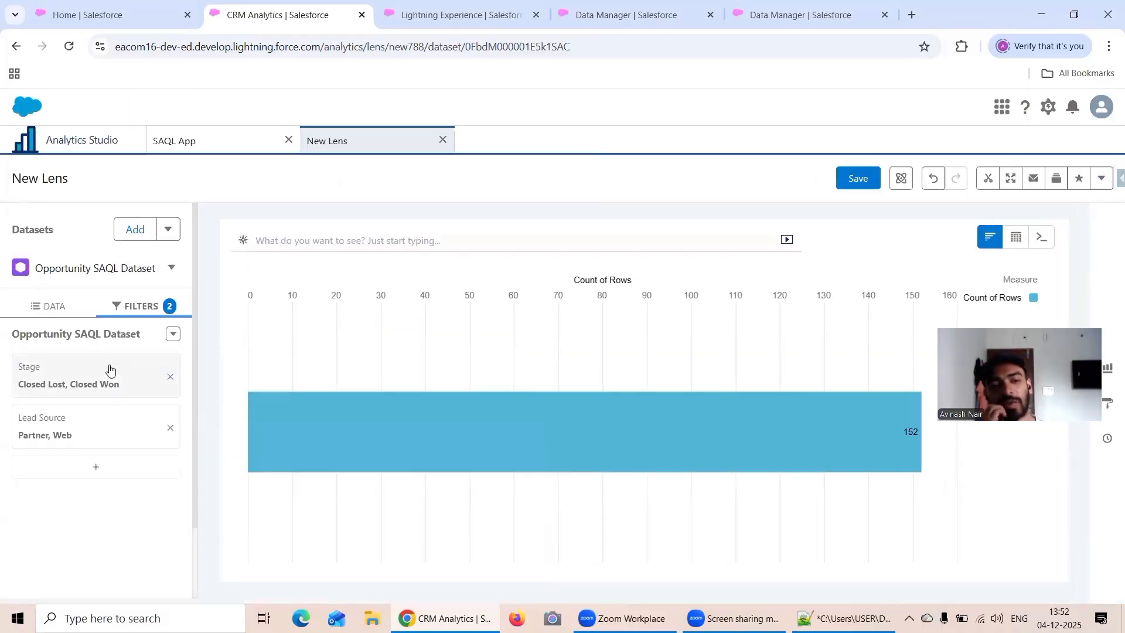
Review the filter logic combining the Stage and Lead Source filters without changing it, and inspect the Count of Rows bar.
{"action": "left_click", "coordinate": [172, 335]}
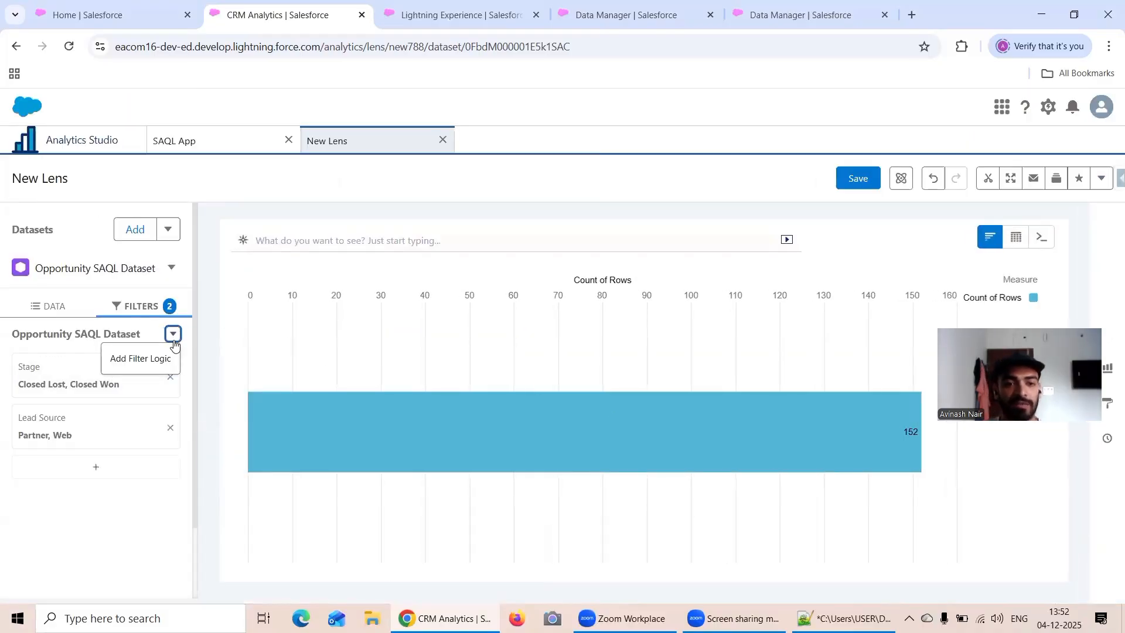
{"action": "left_click", "coordinate": [141, 359]}
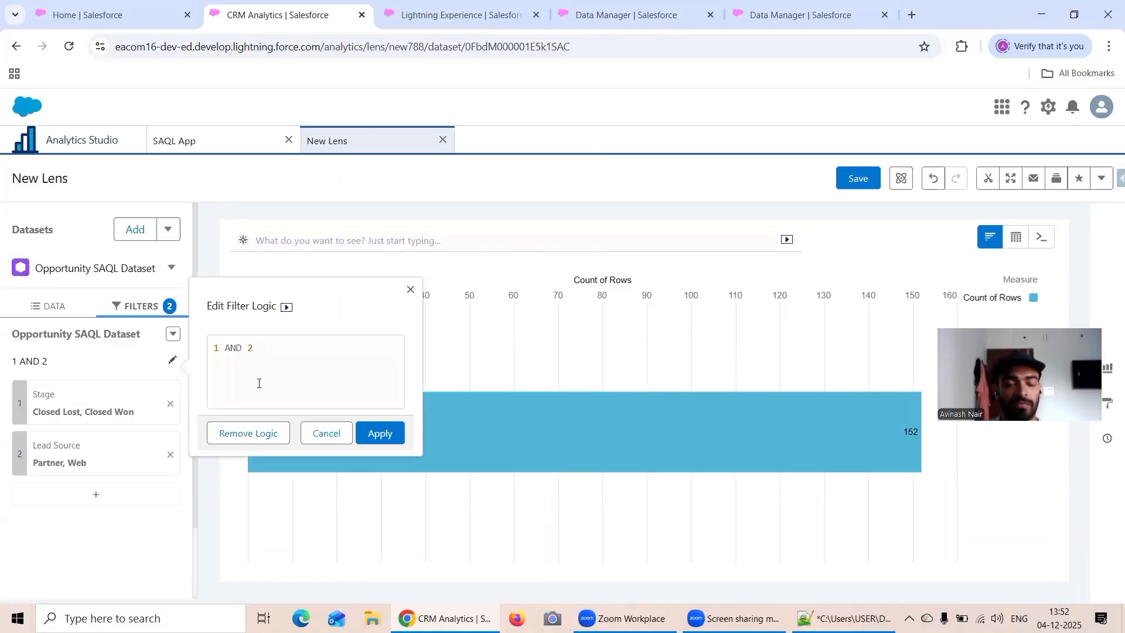
{"action": "left_click", "coordinate": [411, 291]}
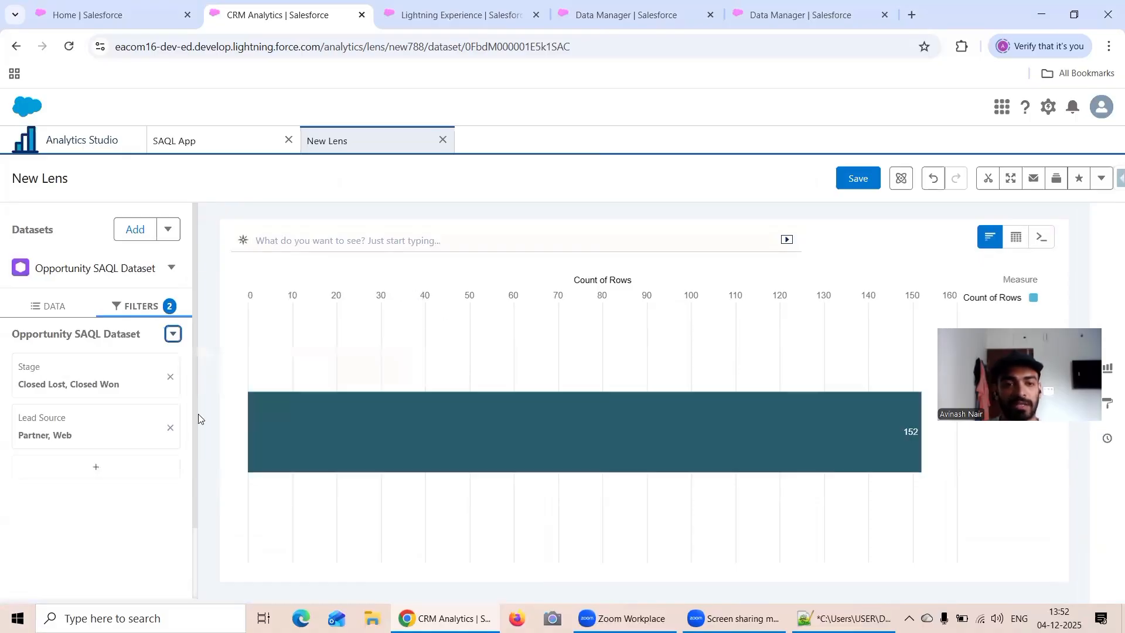
{"action": "mouse_move", "coordinate": [913, 435]}
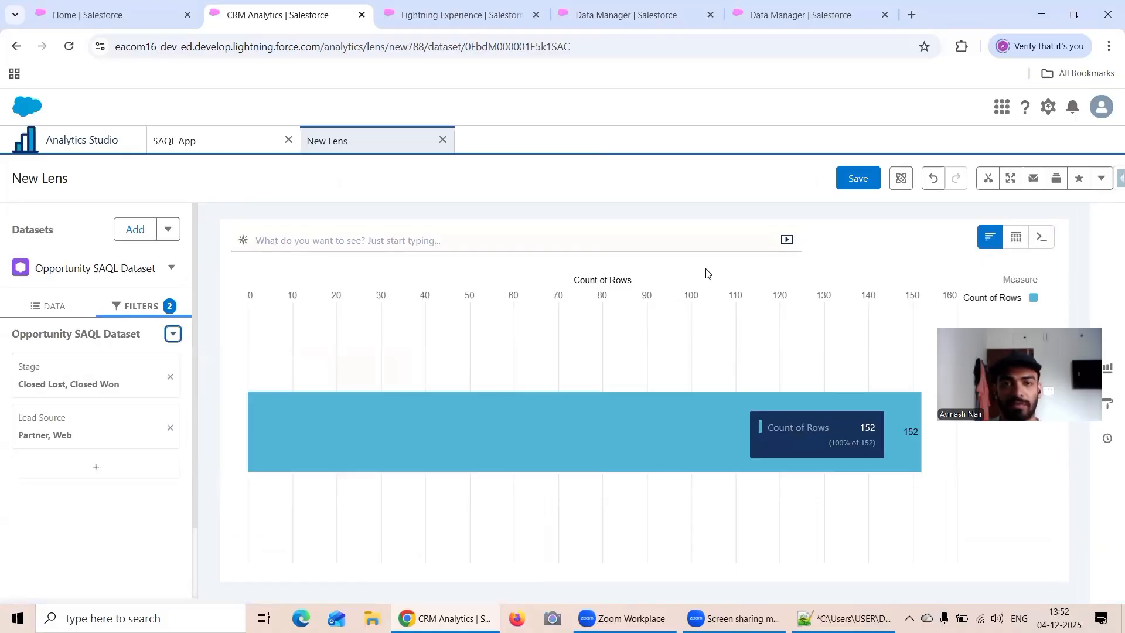
Switch to Salesforce Setup and open the Data Export page of Salesforce Inspector Advanced.
{"action": "left_click", "coordinate": [106, 14]}
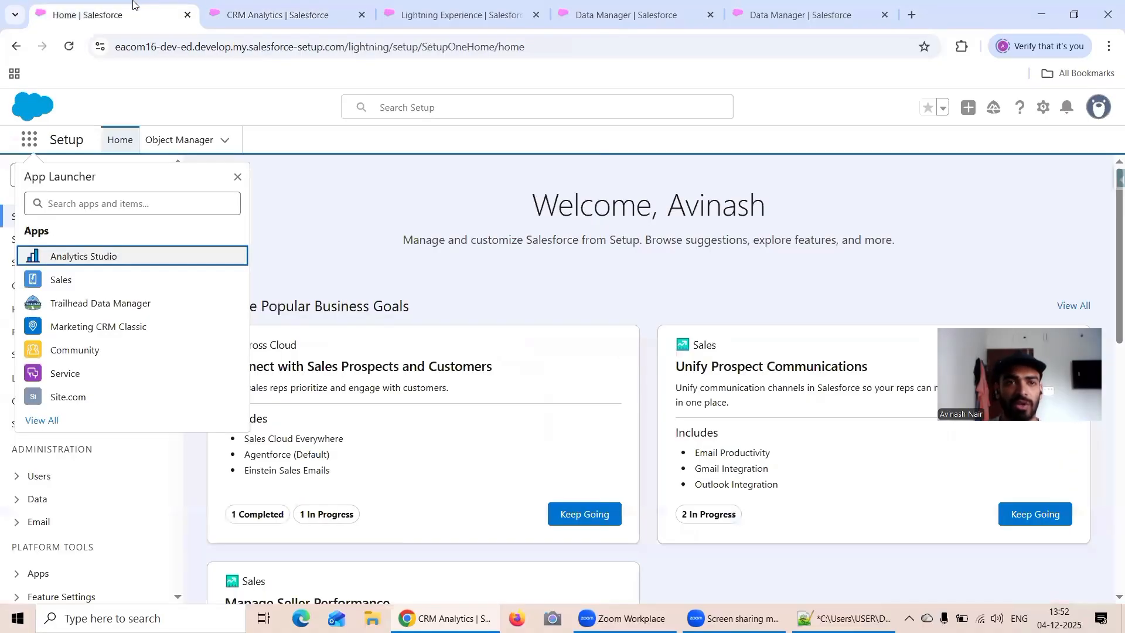
{"action": "left_click", "coordinate": [1115, 179]}
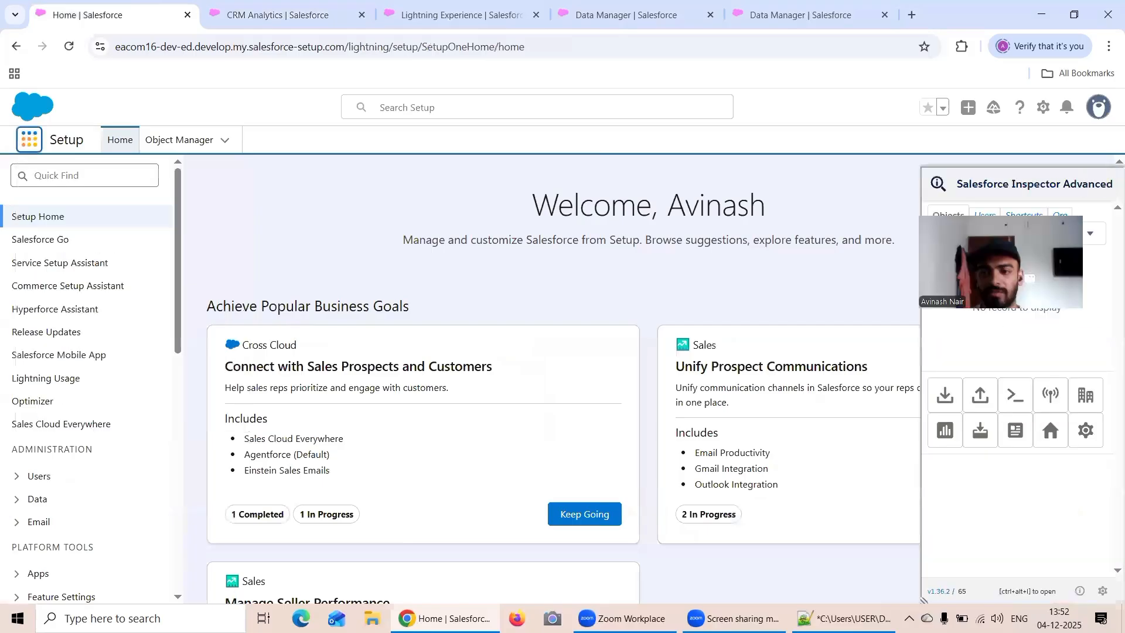
{"action": "left_click", "coordinate": [945, 392]}
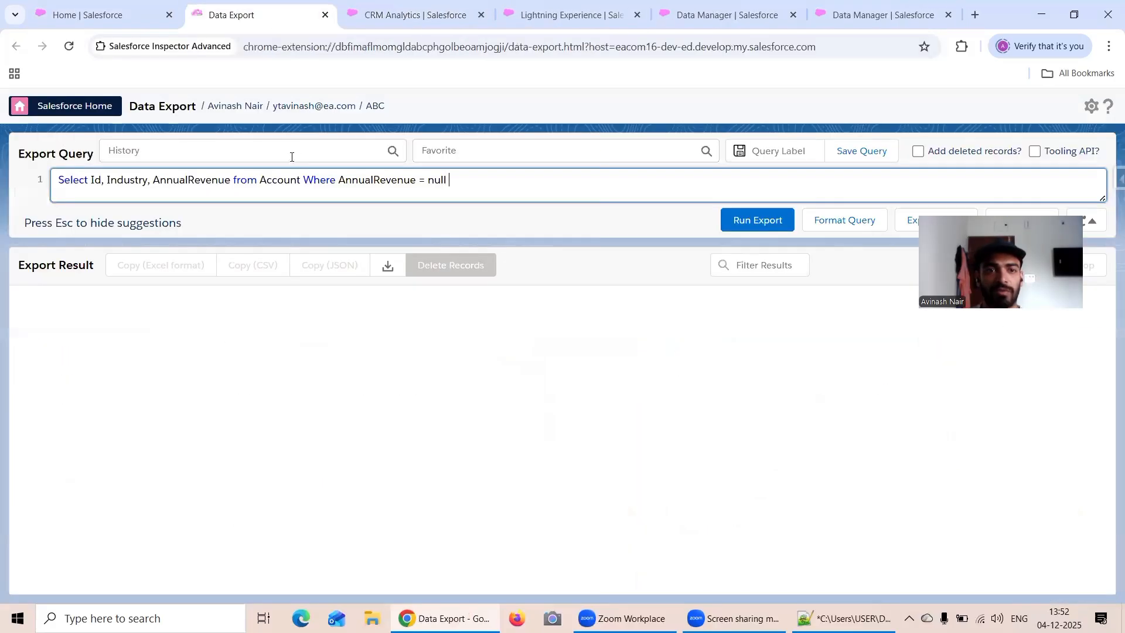
Replace the existing export query with "Select id, name from Opportunity".
{"action": "left_click_drag", "start_coordinate": [471, 180], "coordinate": [44, 182]}
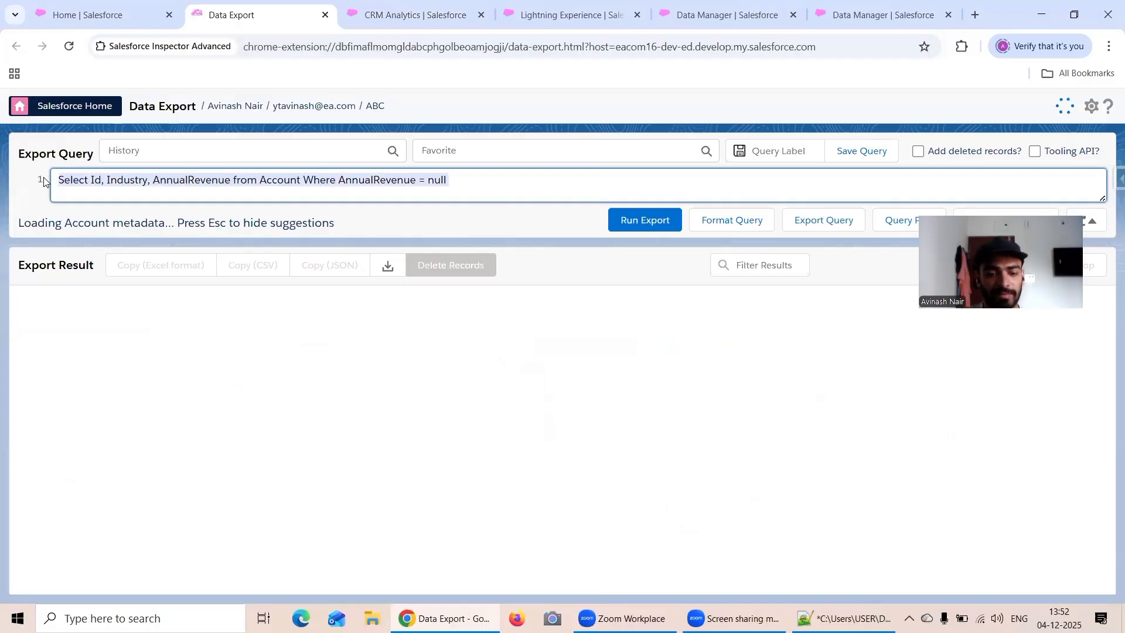
{"action": "type", "text": "Select id"}
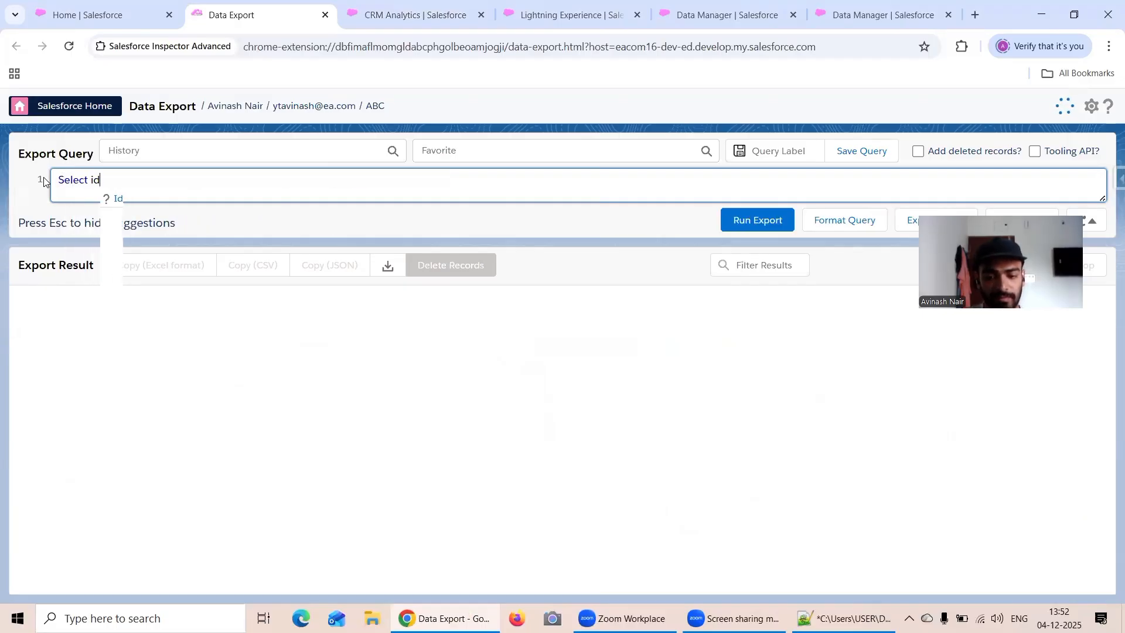
{"action": "type", "text": ", nam"}
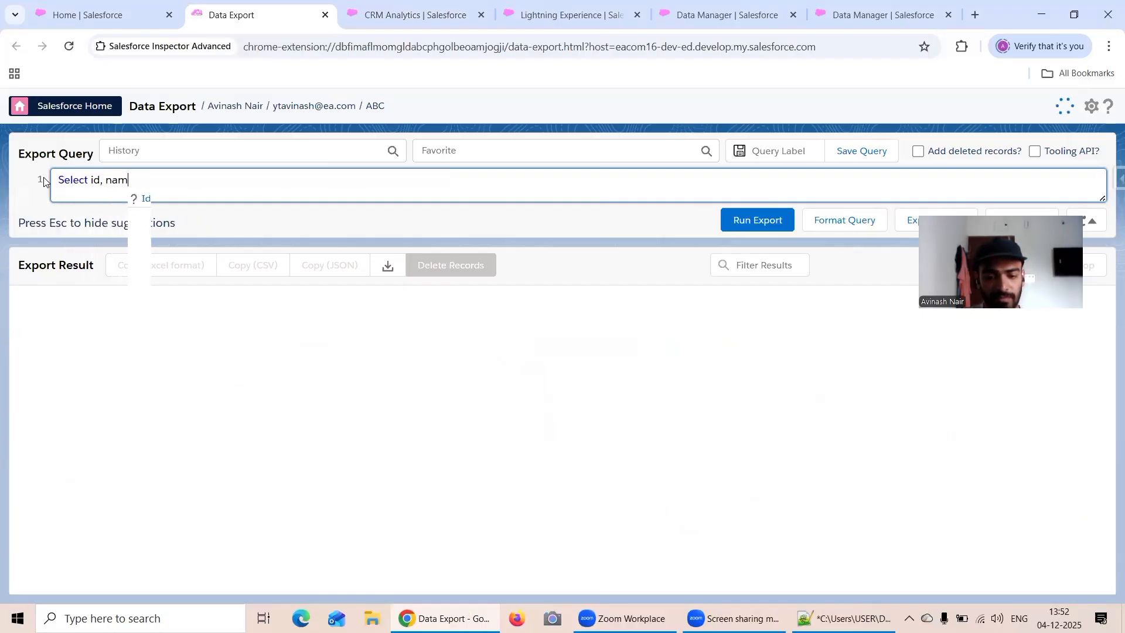
{"action": "type", "text": "e from O"}
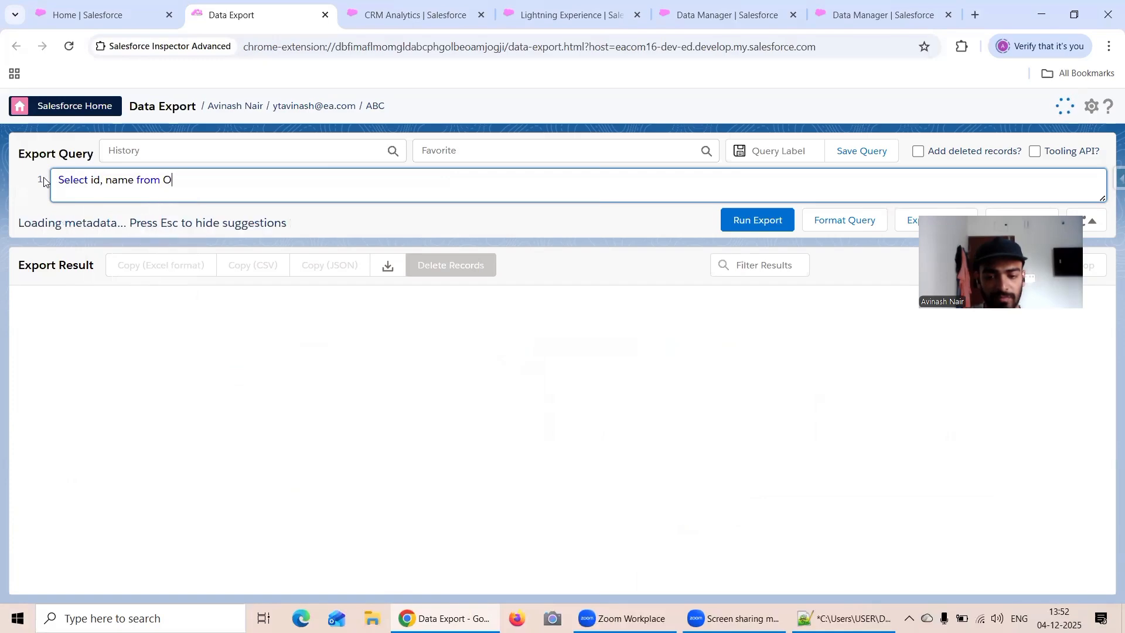
{"action": "type", "text": "pport"}
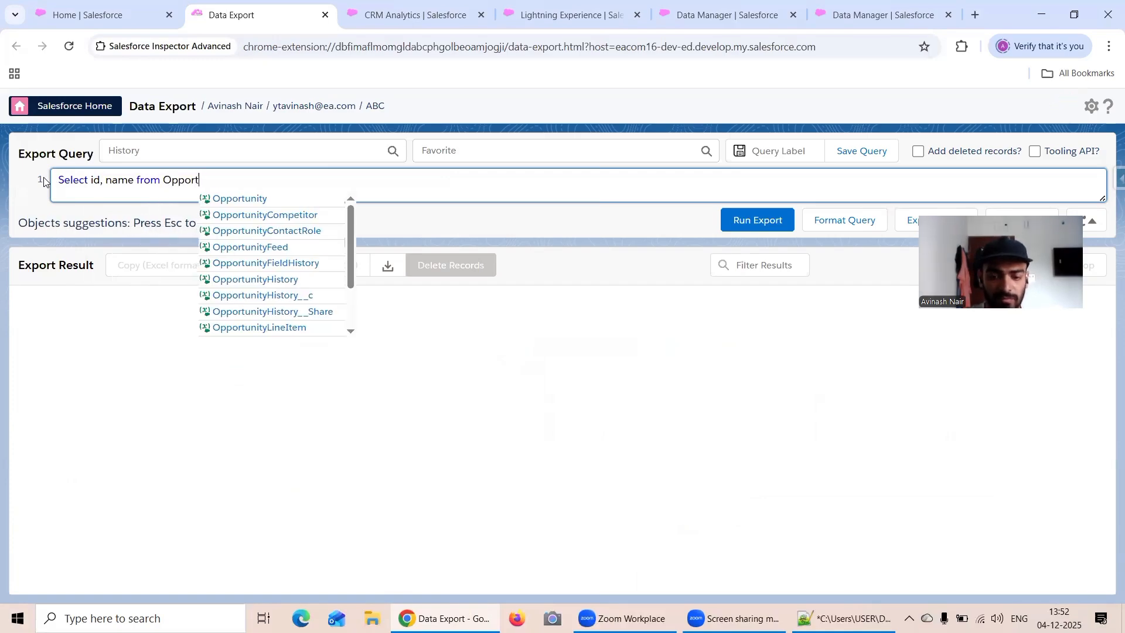
{"action": "type", "text": "unti"}
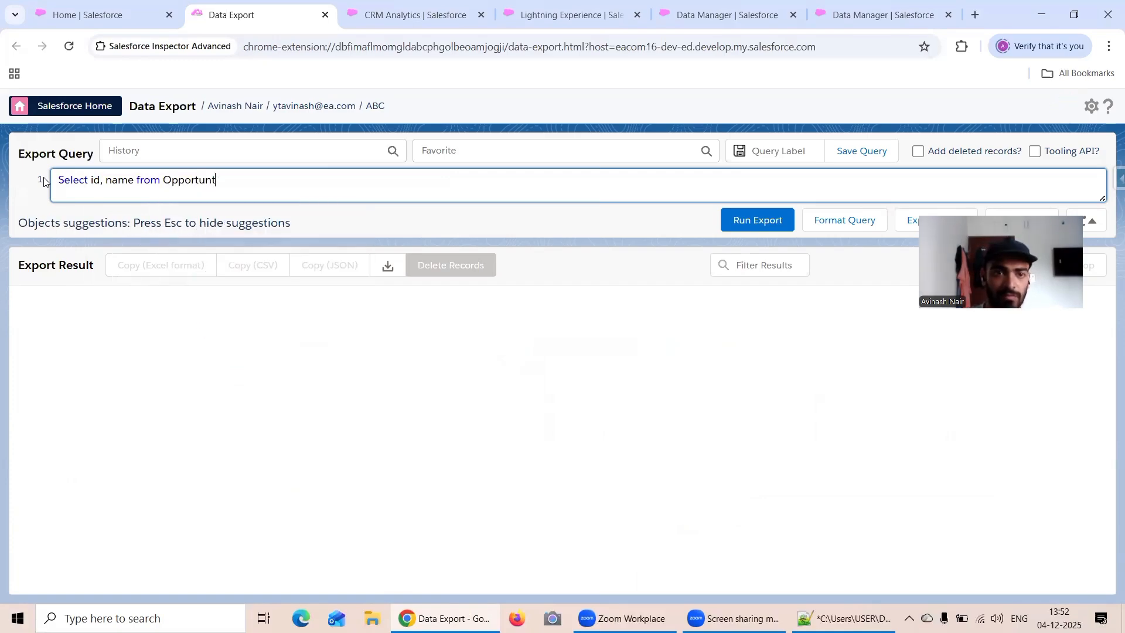
{"action": "key", "text": "BackSpace"}
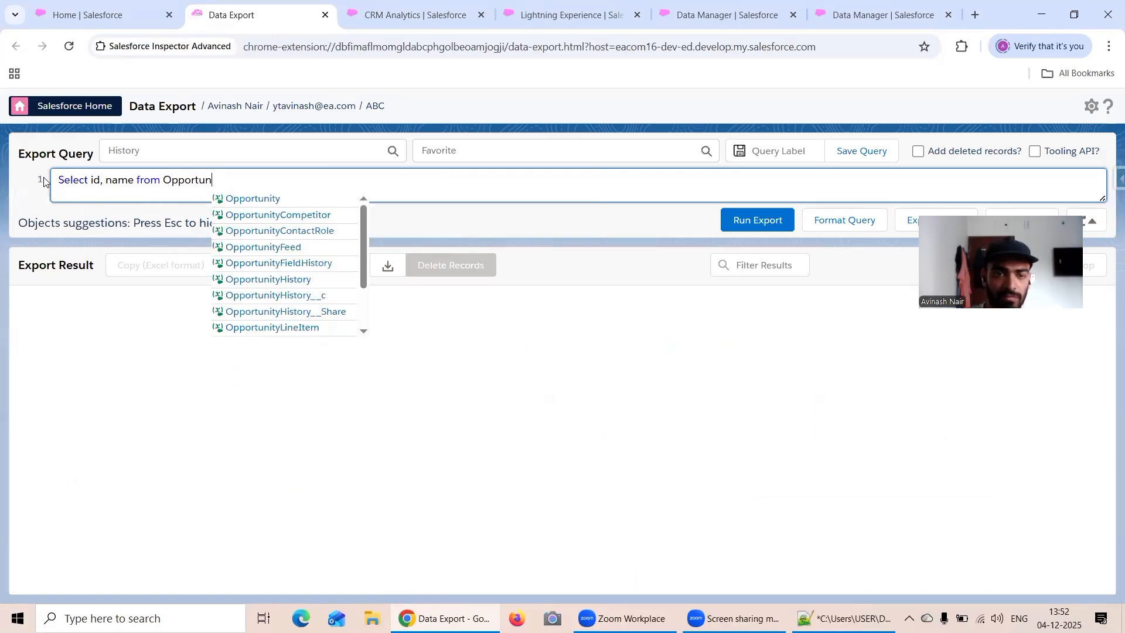
{"action": "left_click", "coordinate": [285, 199]}
{"action": "left_click", "coordinate": [241, 188]}
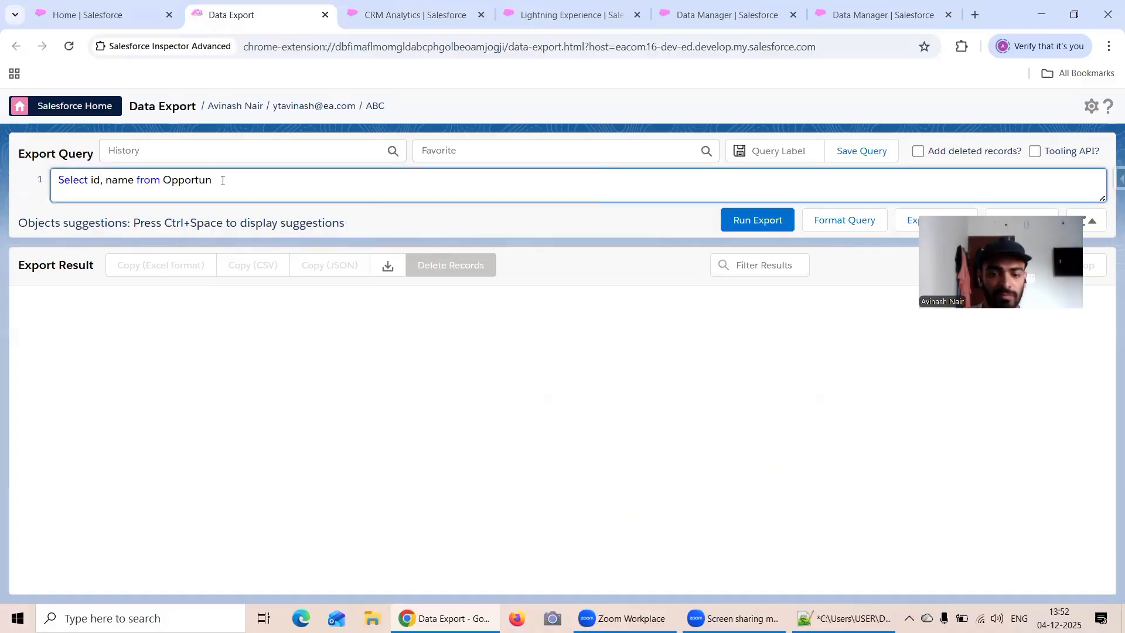
{"action": "type", "text": "i"}
{"action": "left_click", "coordinate": [246, 200]}
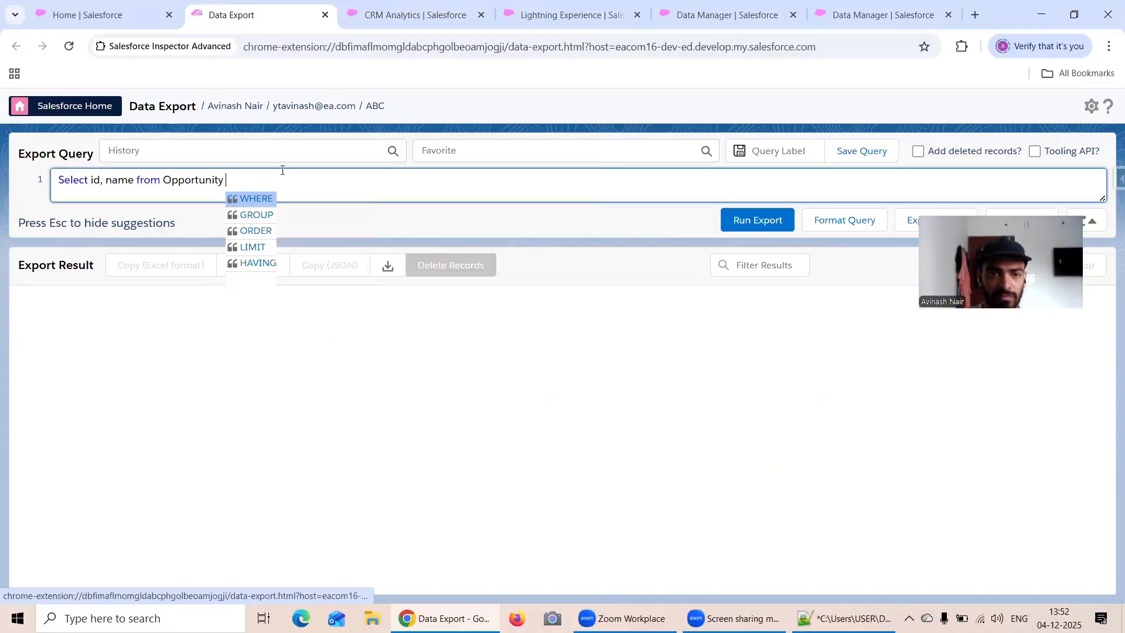
Add a WHERE condition to the export query: StageName in (Closed Won, Closed Lost), matching the lens's Stage filter.
{"action": "left_click", "coordinate": [256, 198]}
{"action": "left_click", "coordinate": [429, 13]}
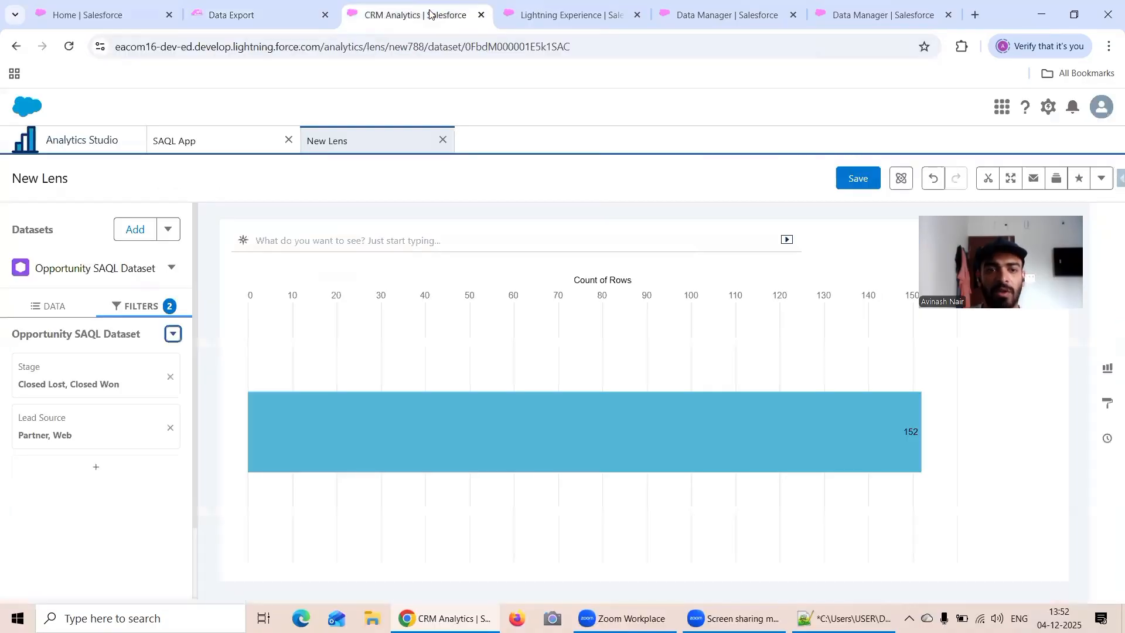
{"action": "left_click", "coordinate": [300, 4]}
{"action": "type", "text": "Stag"}
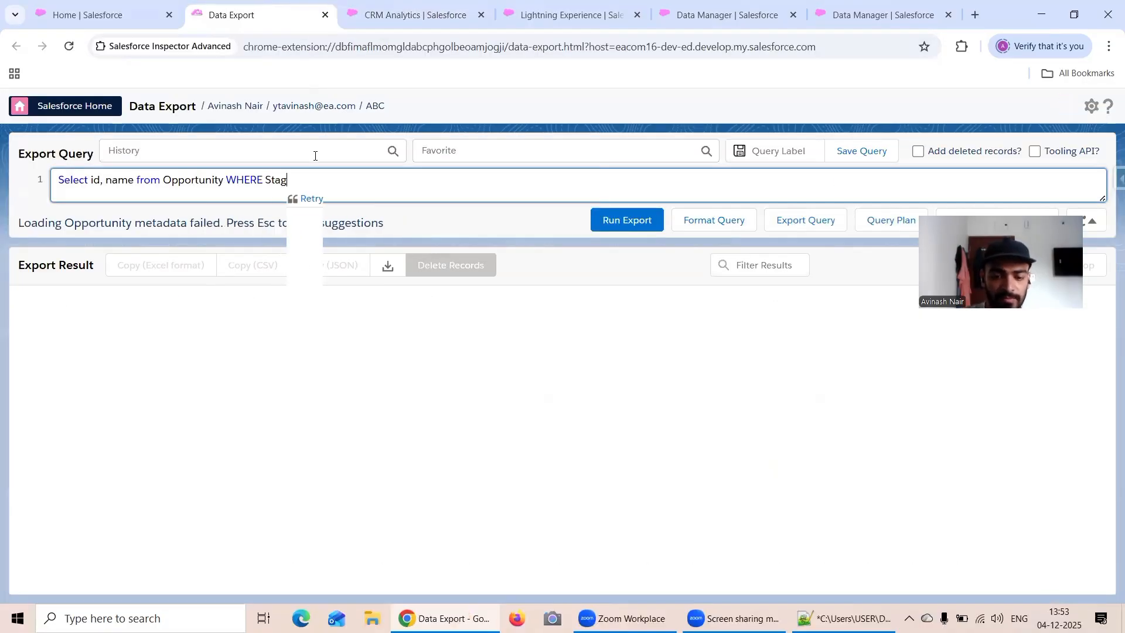
{"action": "type", "text": "eName"}
{"action": "key", "text": "BackSpace"}
{"action": "key", "text": "BackSpace"}
{"action": "key", "text": "BackSpace"}
{"action": "key", "text": "BackSpace"}
{"action": "key", "text": "BackSpace"}
{"action": "key", "text": "BackSpace"}
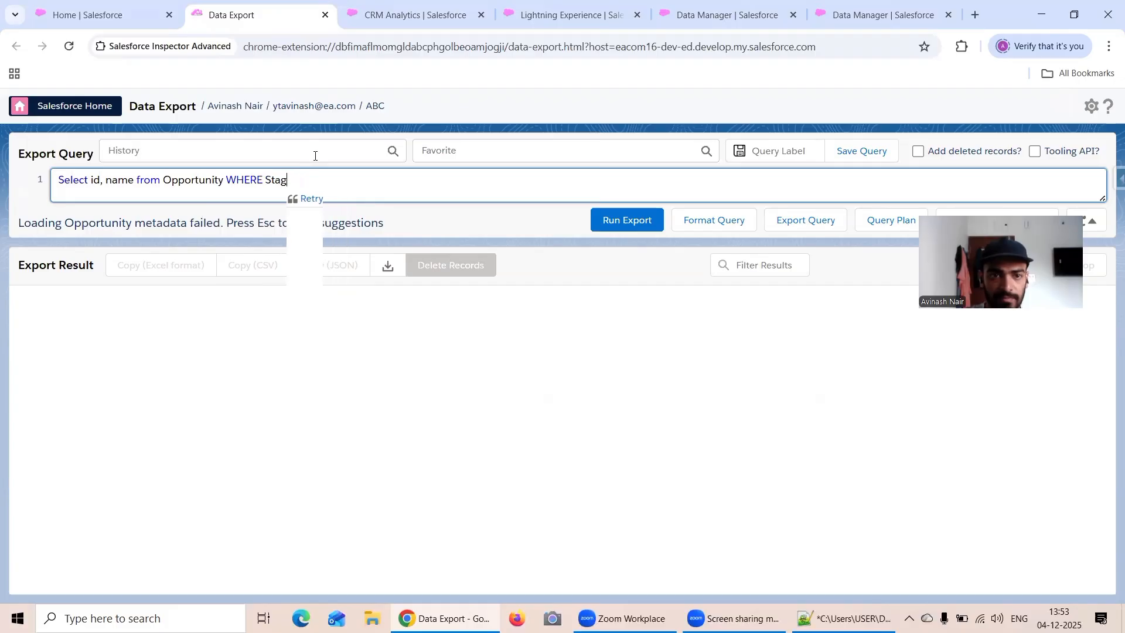
{"action": "type", "text": "geNa"}
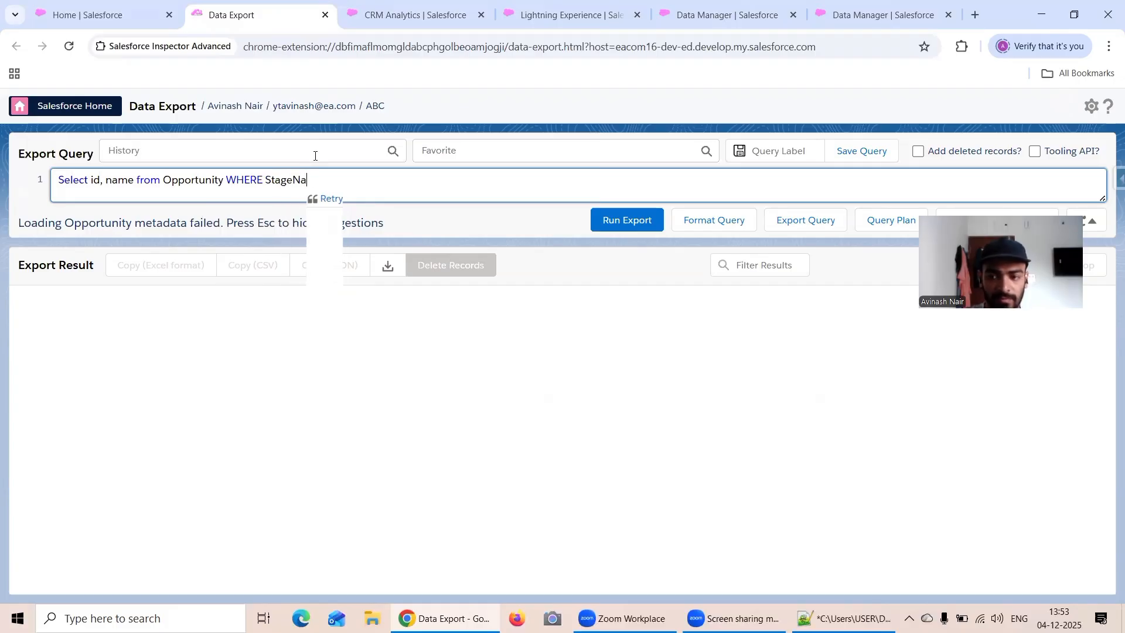
{"action": "type", "text": "me in "}
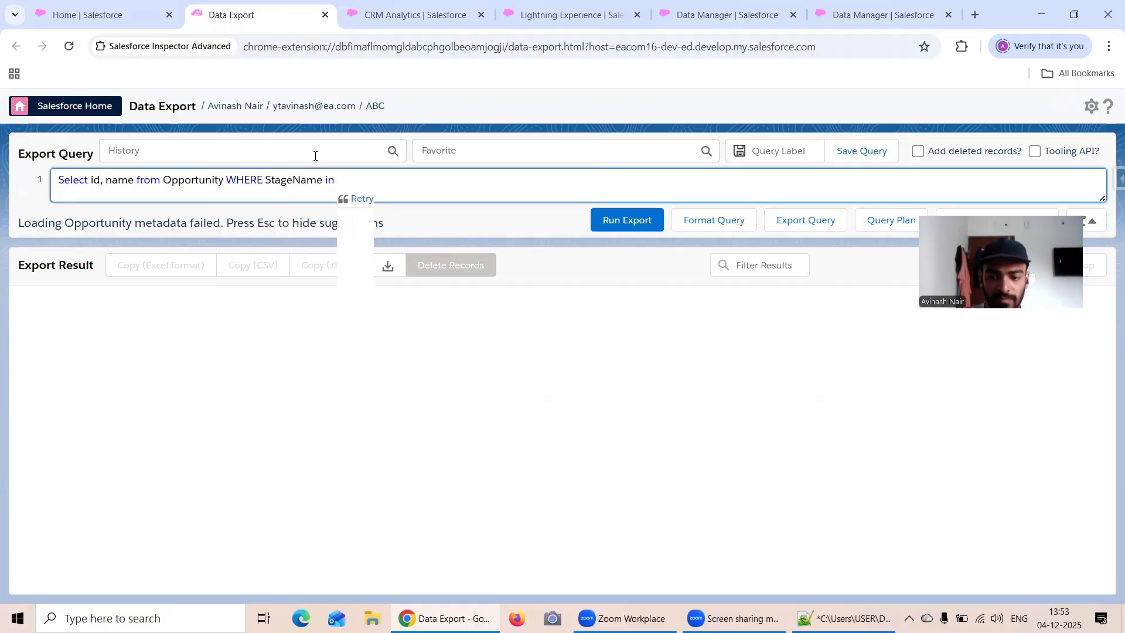
{"action": "type", "text": "()"}
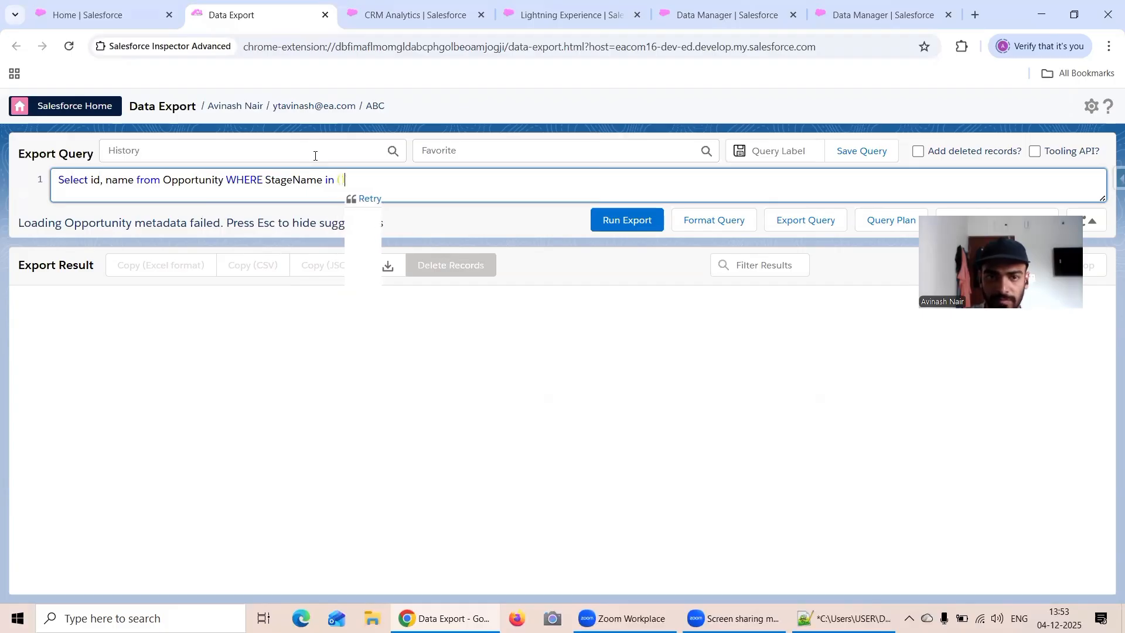
{"action": "type", "text": "Closed "}
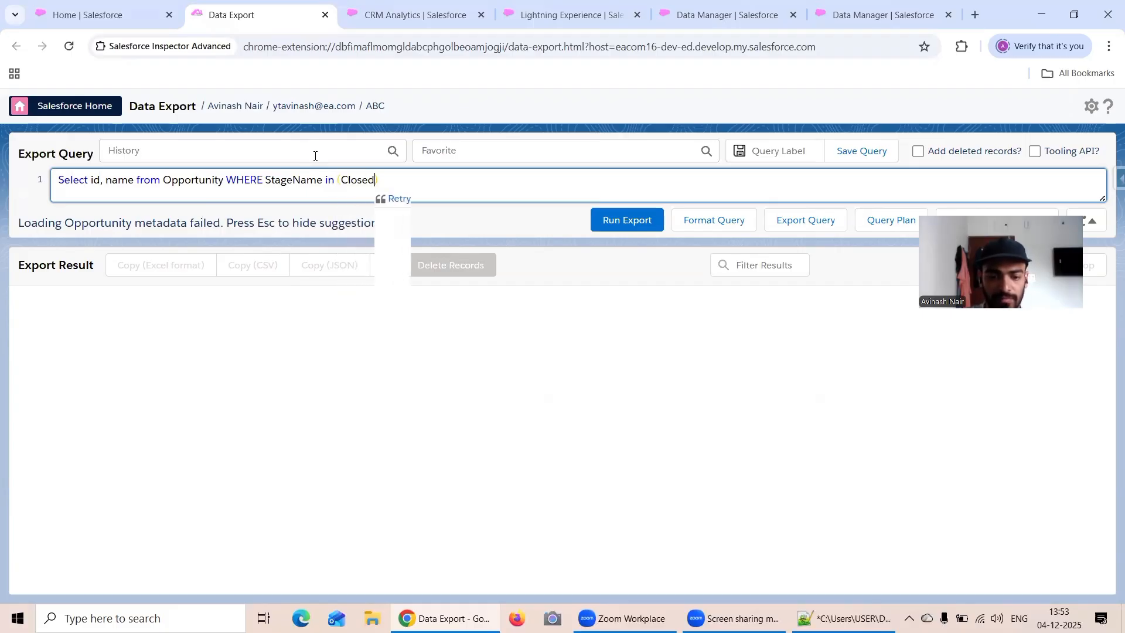
{"action": "type", "text": "Won, Cl"}
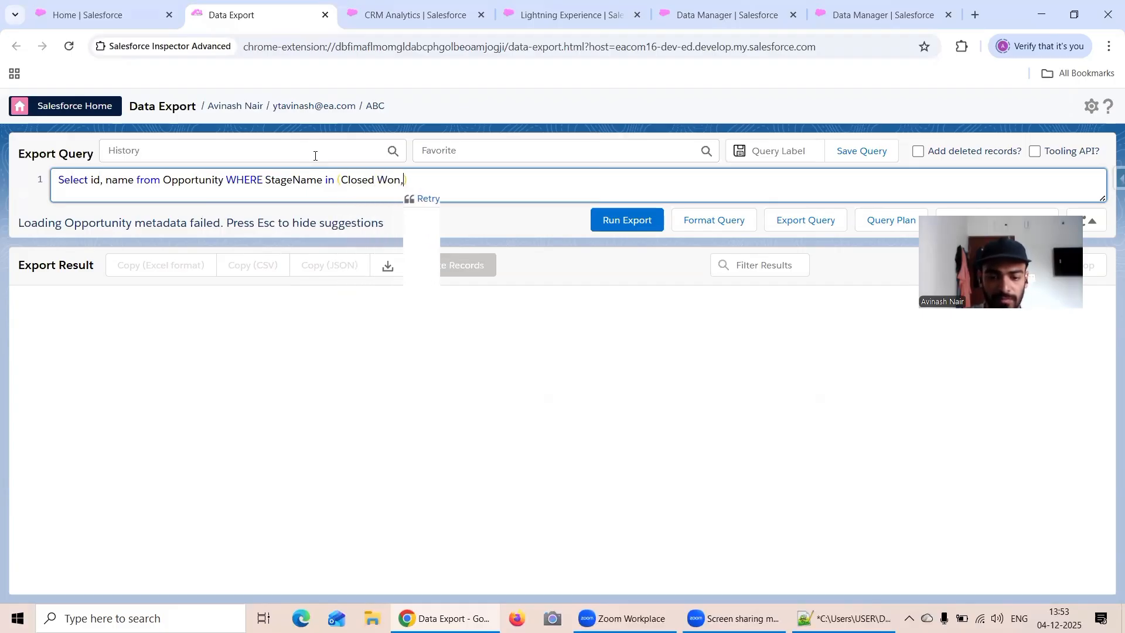
{"action": "type", "text": "osed Lost"}
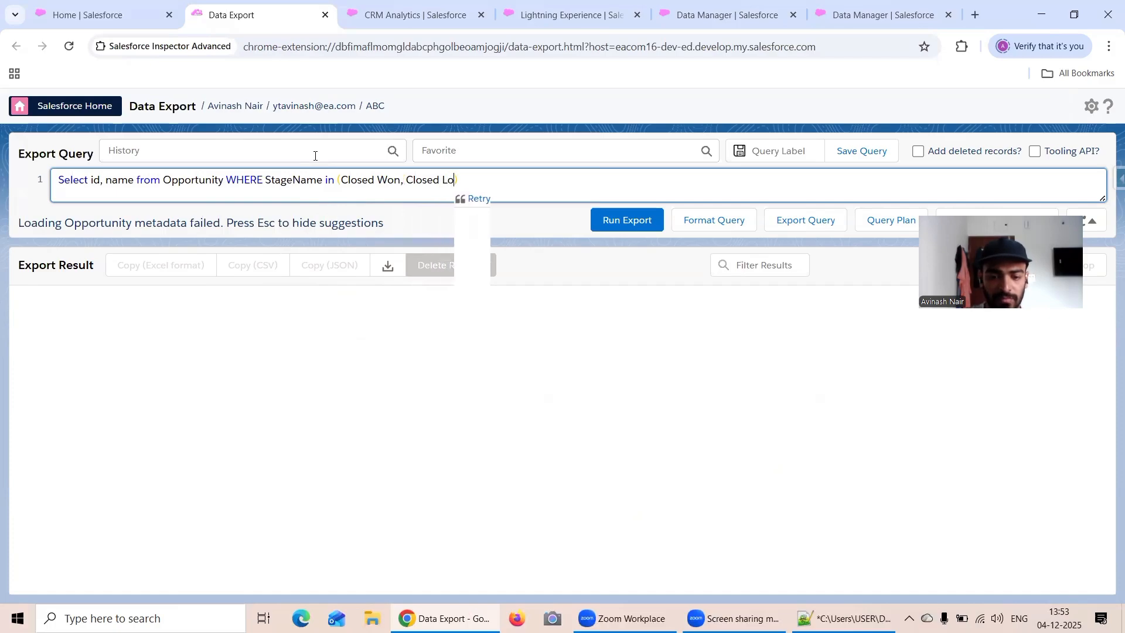
Extend the query's WHERE clause with and LeadSource in ("Partner", "Web"), matching the lens's Lead Source filter.
{"action": "type", "text": ") and"}
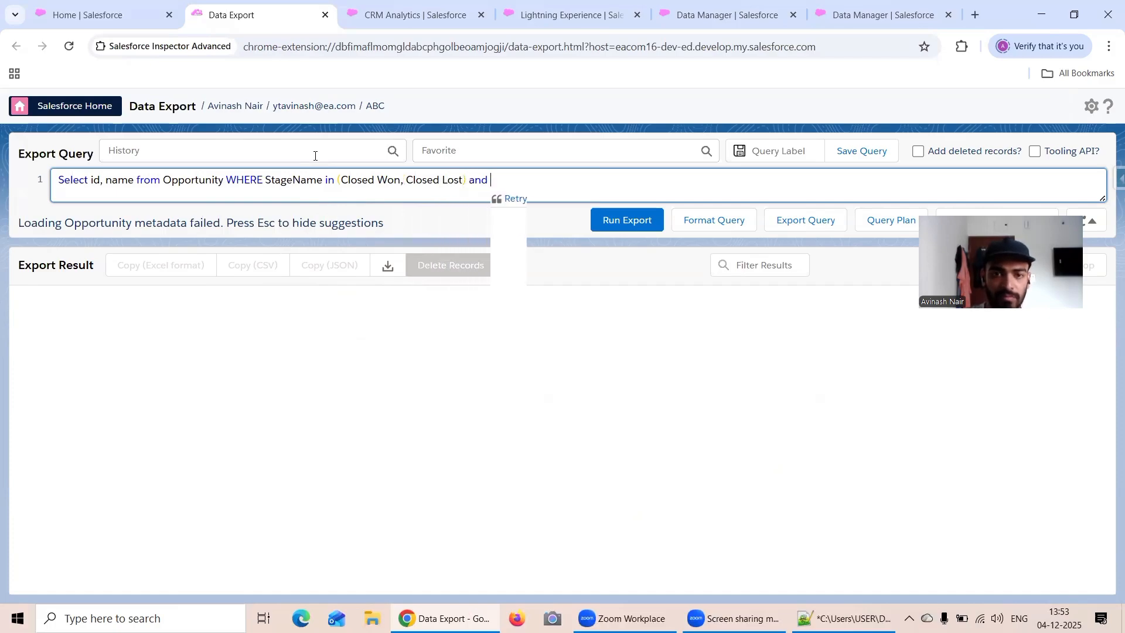
{"action": "left_click", "coordinate": [405, 14]}
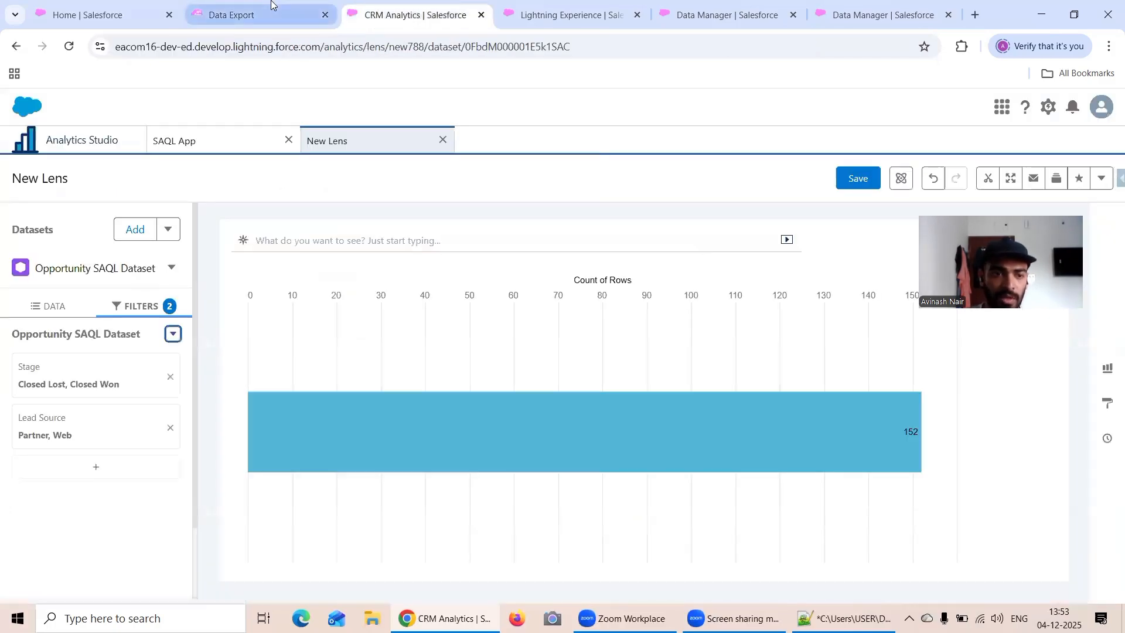
{"action": "left_click", "coordinate": [275, 11]}
{"action": "type", "text": "LeadSou"}
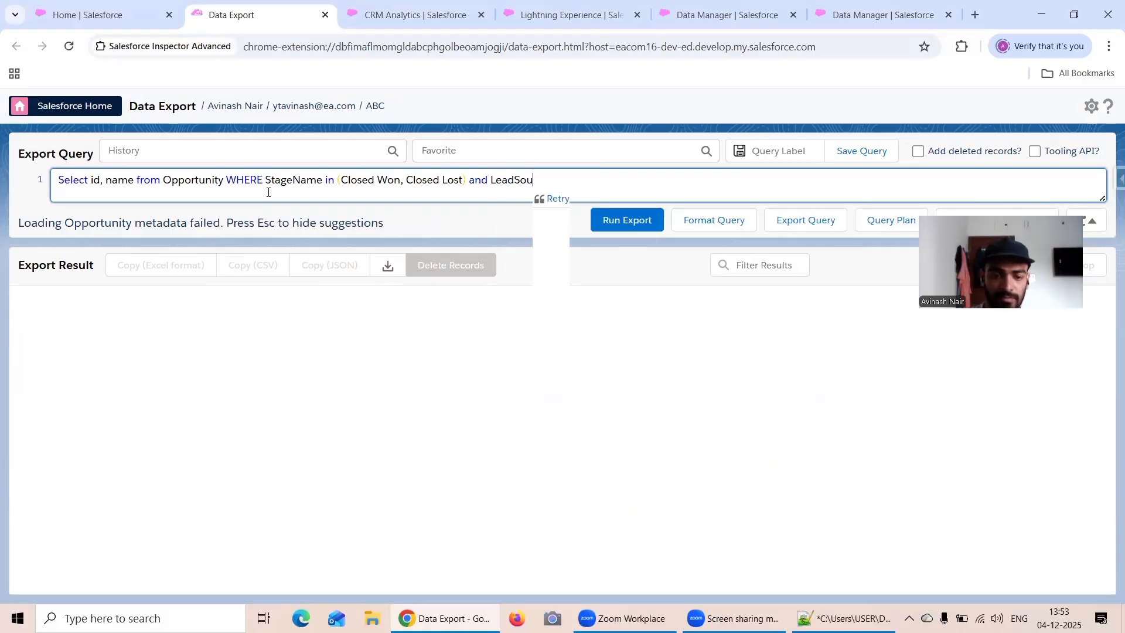
{"action": "type", "text": "rce in"}
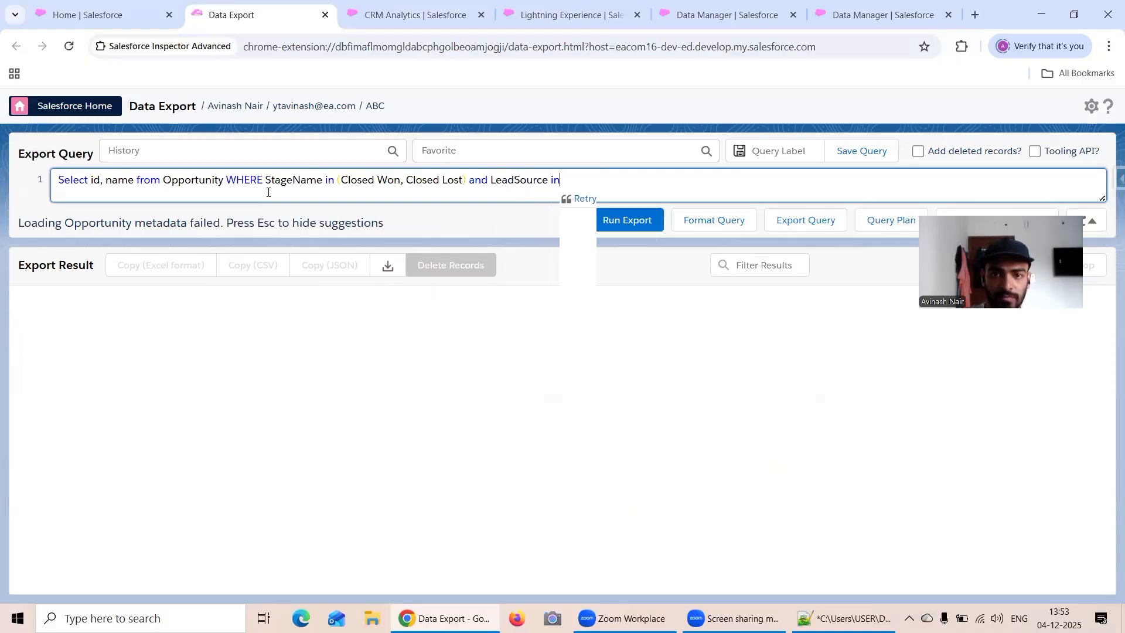
{"action": "type", "text": " ()"}
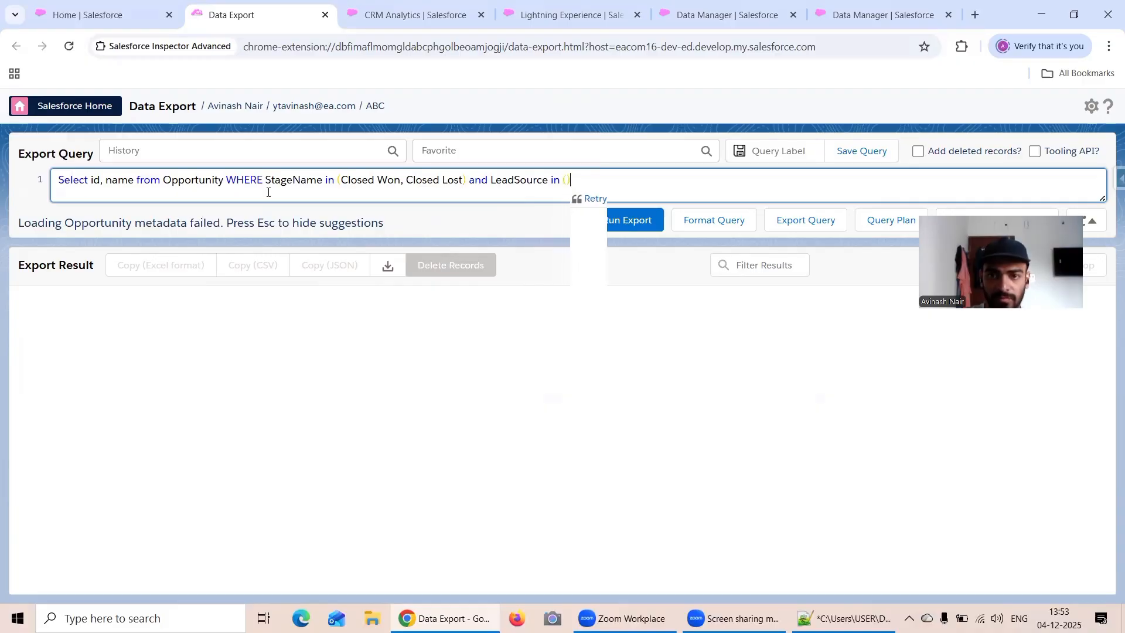
{"action": "type", "text": "\""}
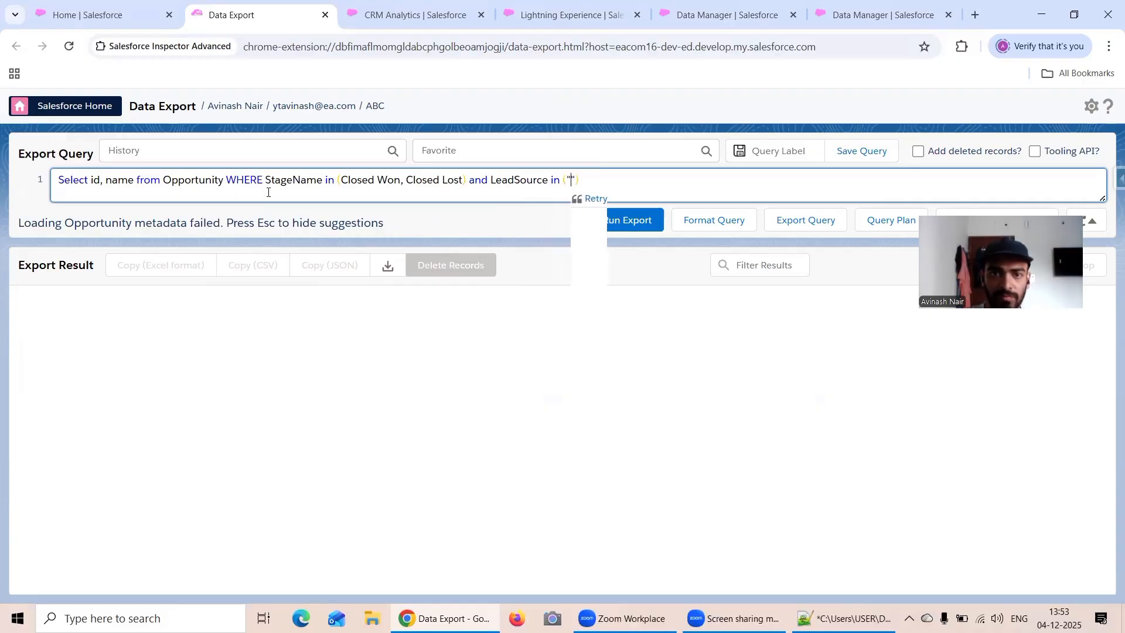
{"action": "left_click", "coordinate": [354, 10]}
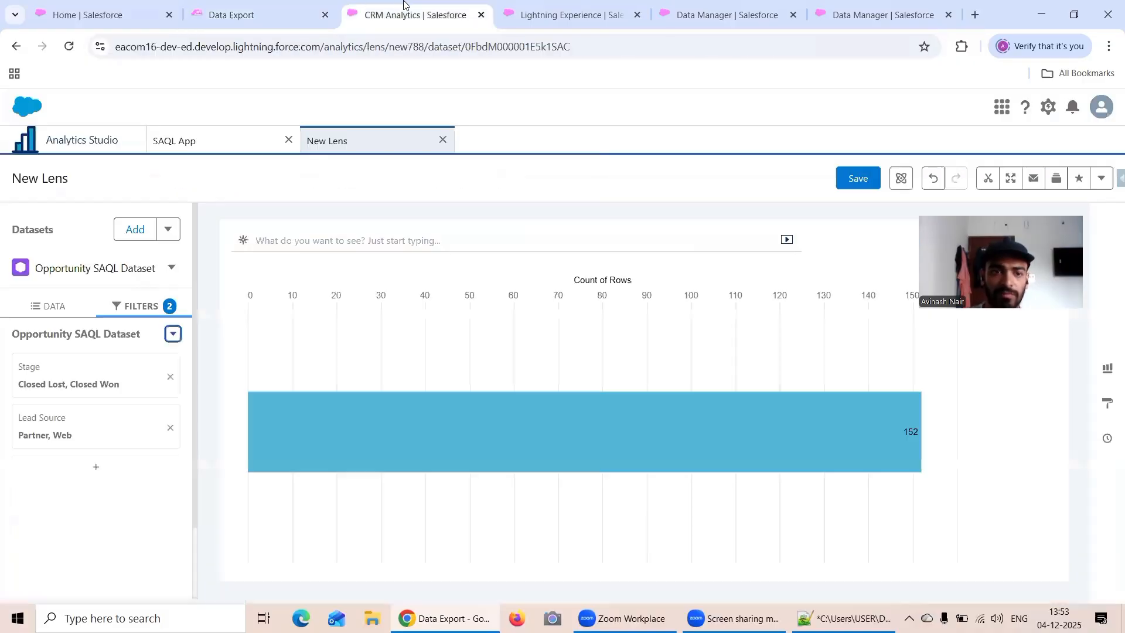
{"action": "left_click", "coordinate": [299, 9]}
{"action": "type", "text": "Partner"}
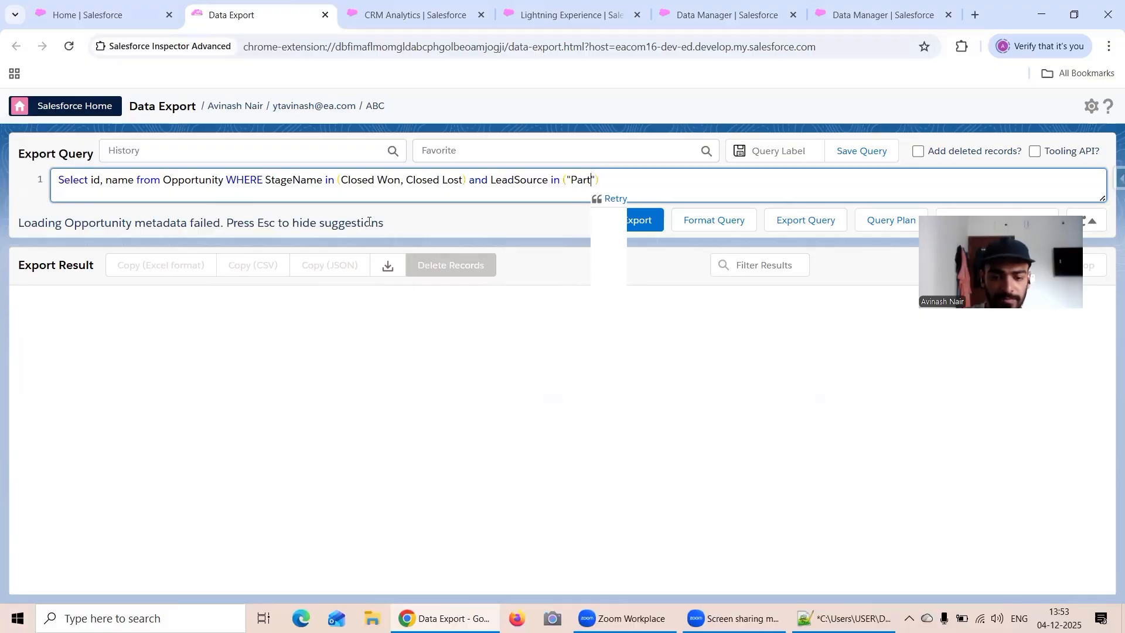
{"action": "type", "text": "\", \""}
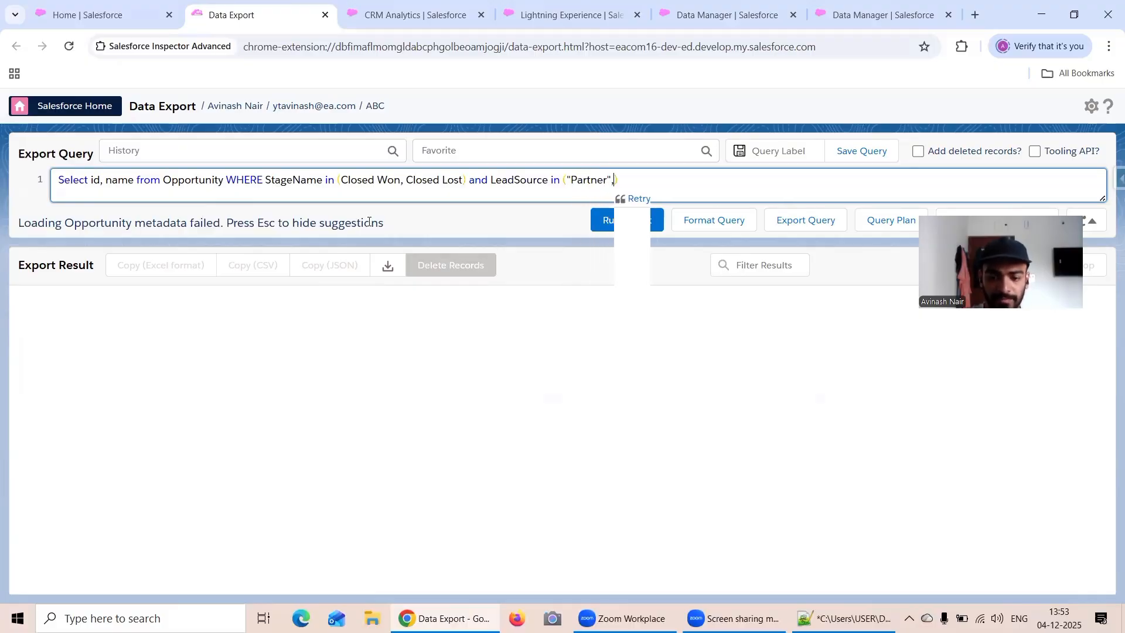
{"action": "type", "text": "Web"}
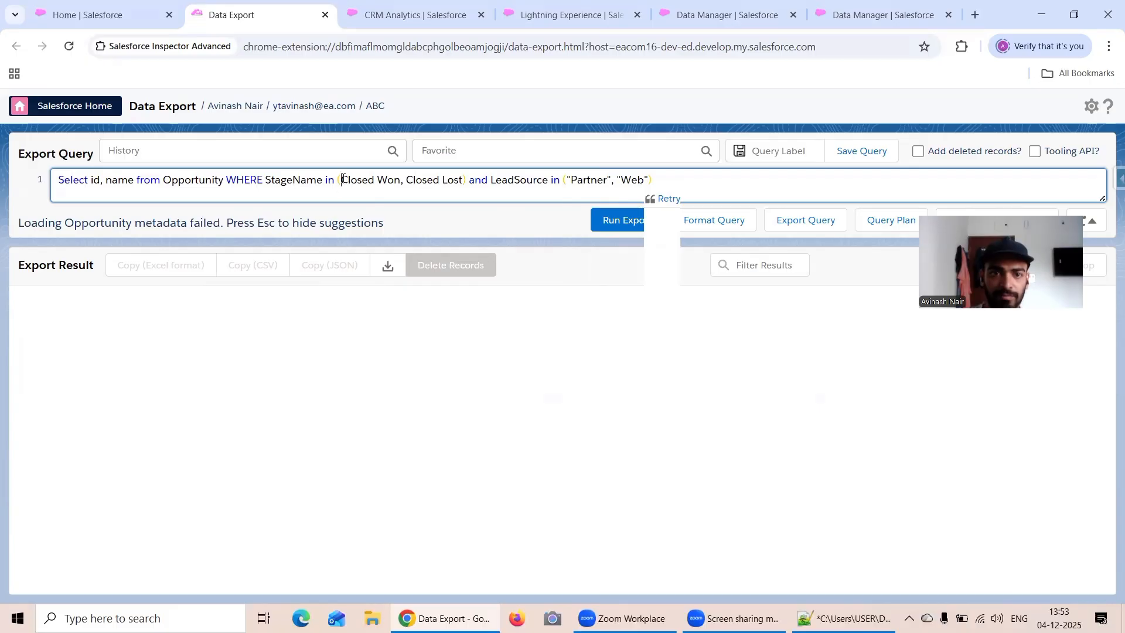
Enclose Closed Won and Closed Lost in double quotes in the StageName condition and run the export.
{"action": "left_click", "coordinate": [343, 179]}
{"action": "type", "text": "\""}
{"action": "key", "text": "Right"}
{"action": "key", "text": "Right"}
{"action": "key", "text": "Right"}
{"action": "key", "text": "Right"}
{"action": "key", "text": "Right"}
{"action": "key", "text": "Right"}
{"action": "key", "text": "Right"}
{"action": "key", "text": "Right"}
{"action": "key", "text": "Right"}
{"action": "key", "text": "Right"}
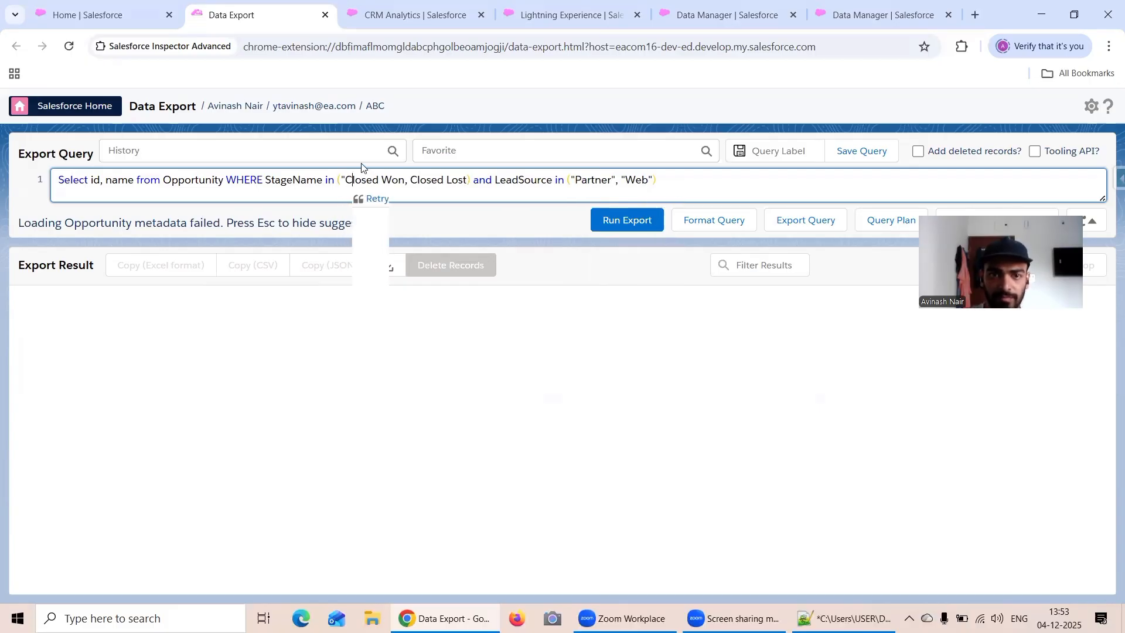
{"action": "type", "text": "\""}
{"action": "key", "text": "Right"}
{"action": "key", "text": "Right"}
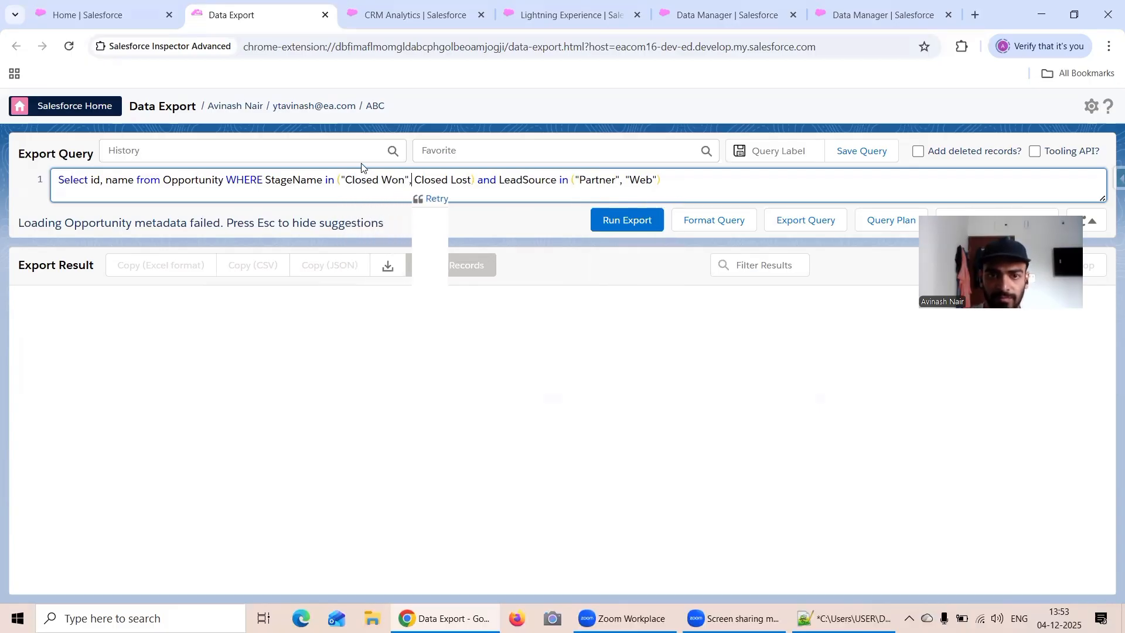
{"action": "type", "text": "\"\""}
{"action": "key", "text": "BackSpace"}
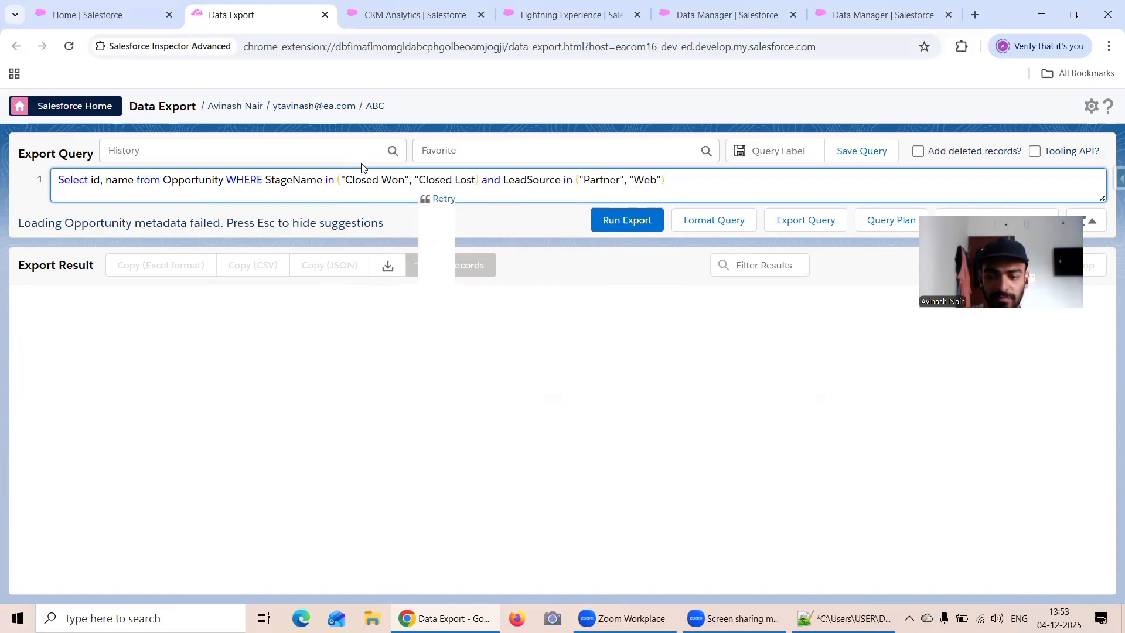
{"action": "key", "text": "Right"}
{"action": "key", "text": "Right"}
{"action": "key", "text": "Right"}
{"action": "key", "text": "Right"}
{"action": "key", "text": "Right"}
{"action": "key", "text": "Right"}
{"action": "key", "text": "Right"}
{"action": "key", "text": "Right"}
{"action": "key", "text": "Right"}
{"action": "key", "text": "Right"}
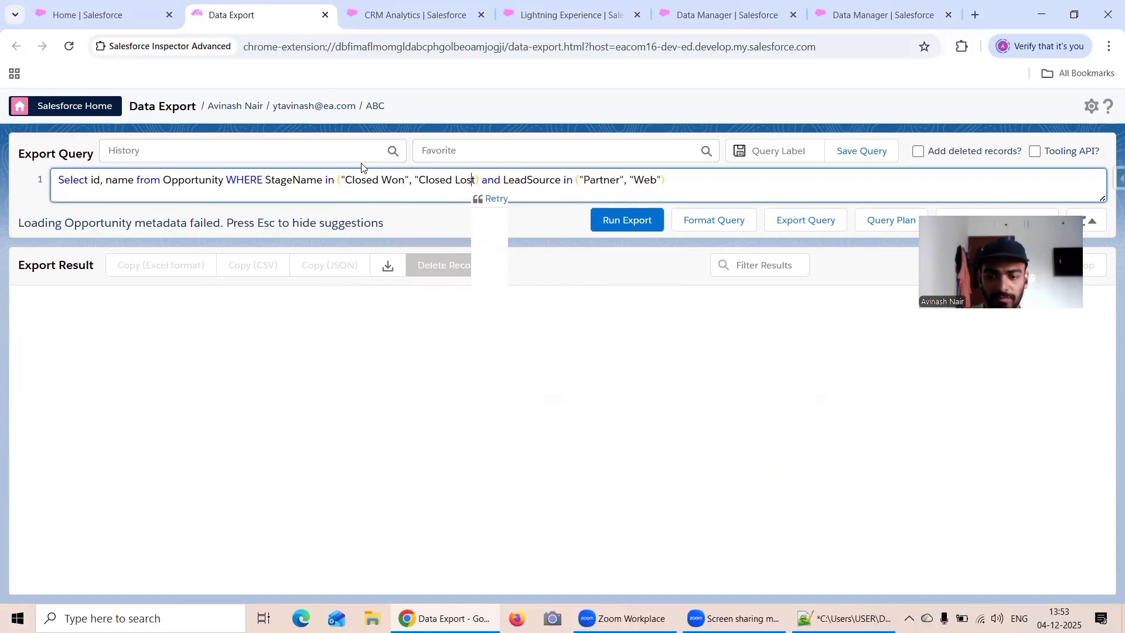
{"action": "type", "text": "\""}
{"action": "key", "text": "BackSpace"}
{"action": "key", "text": "Right"}
{"action": "type", "text": "\""}
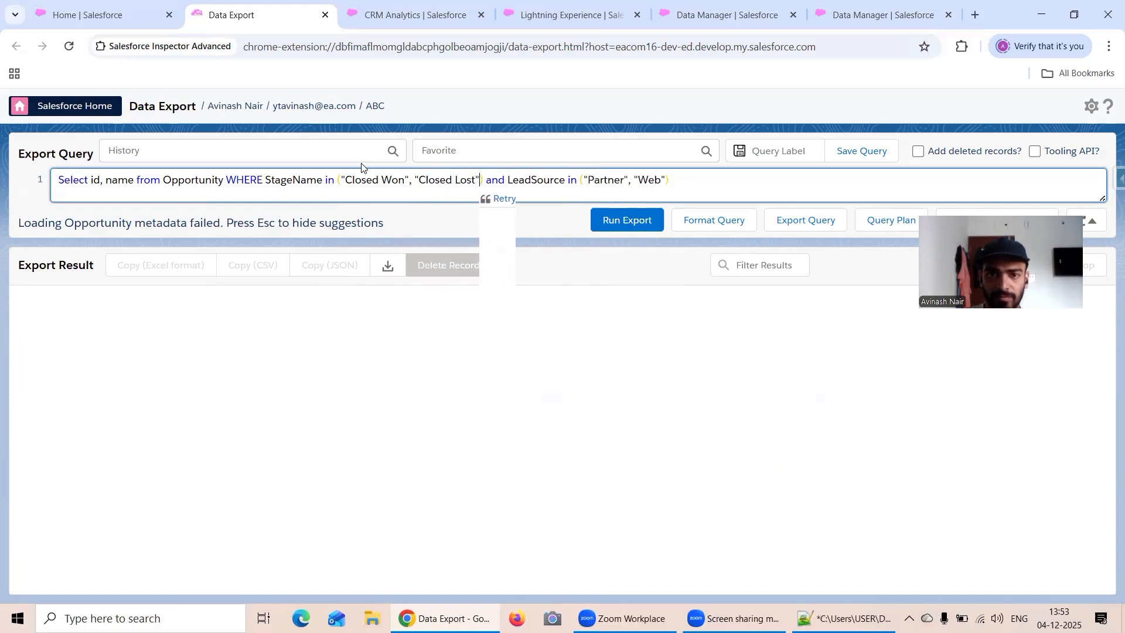
{"action": "left_click", "coordinate": [626, 221]}
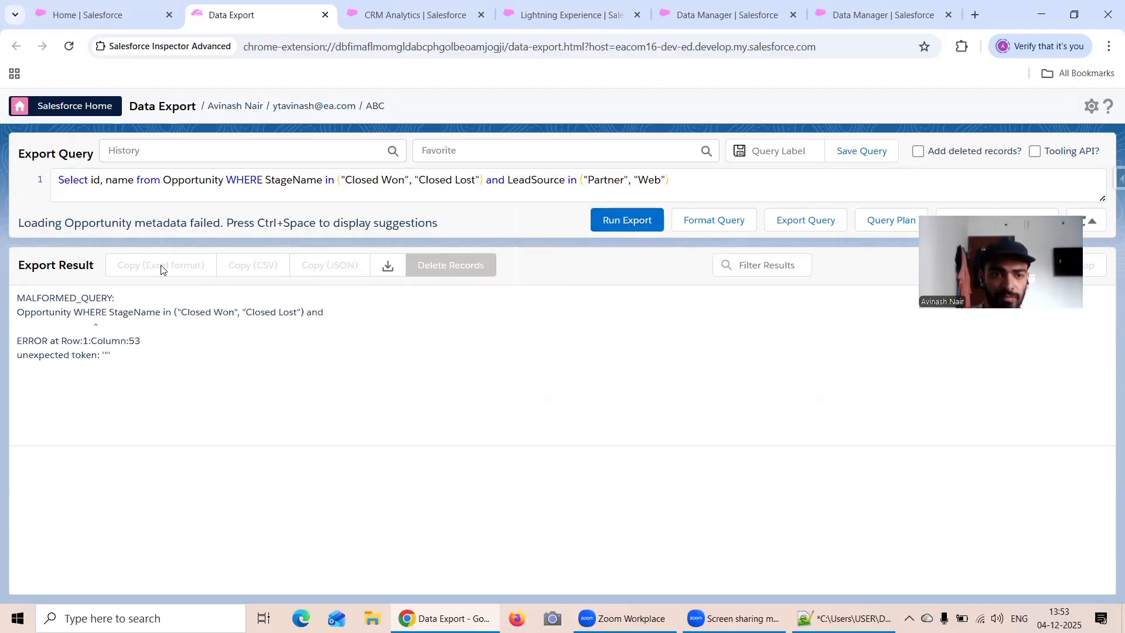
Add StageName to the selected fields, retry loading the Opportunity metadata, and rerun the export.
{"action": "left_click", "coordinate": [135, 181]}
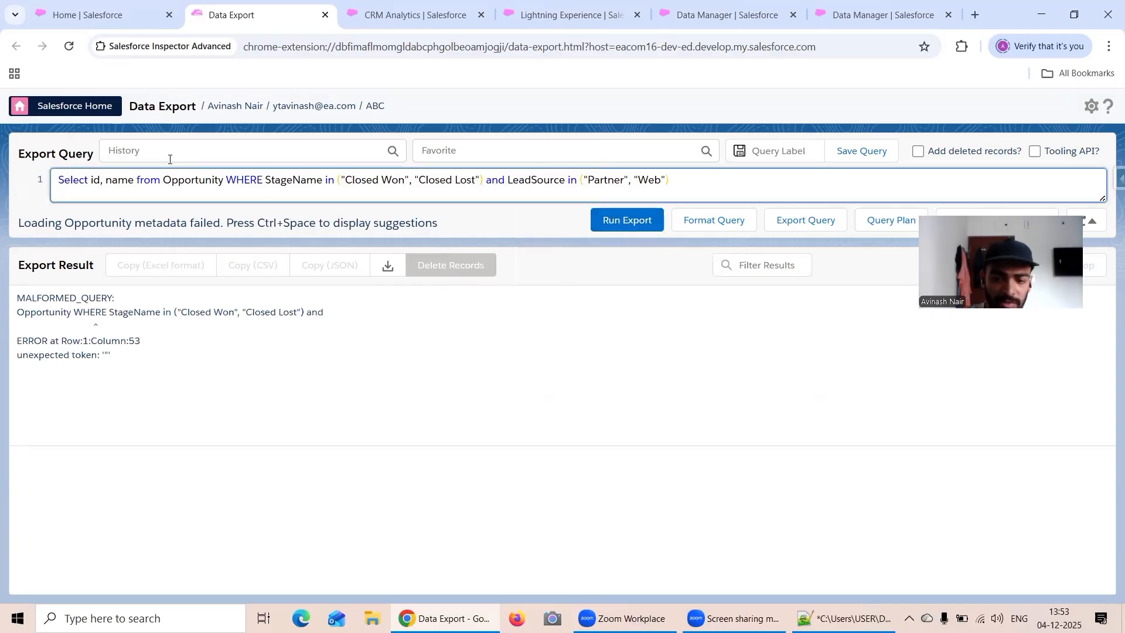
{"action": "type", "text": ", Stage"}
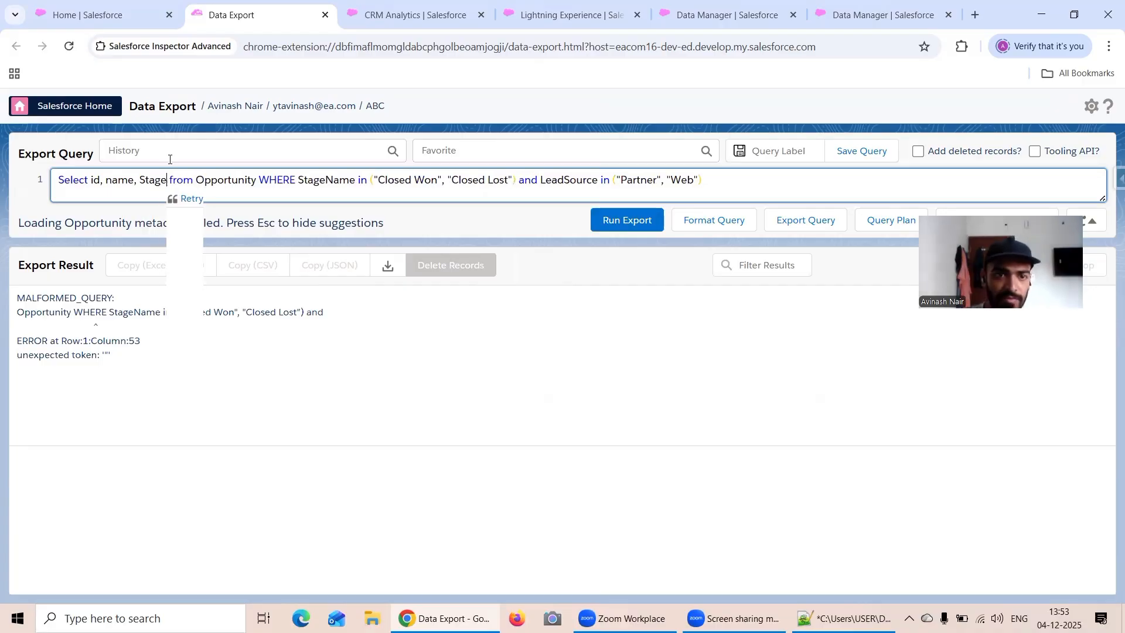
{"action": "type", "text": "Name"}
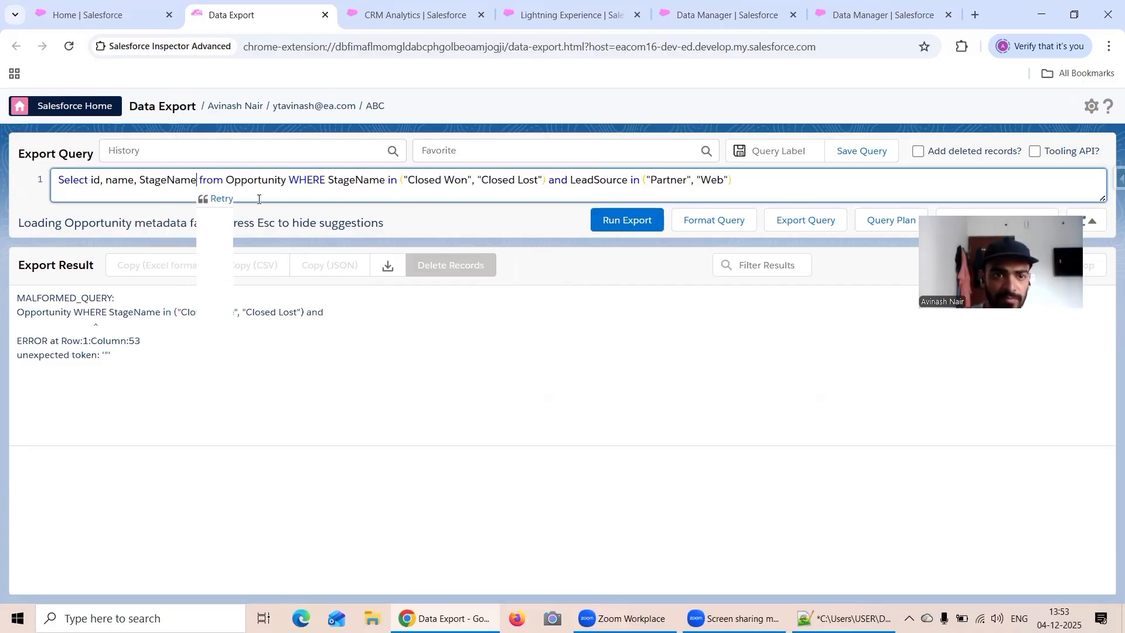
{"action": "left_click", "coordinate": [211, 202]}
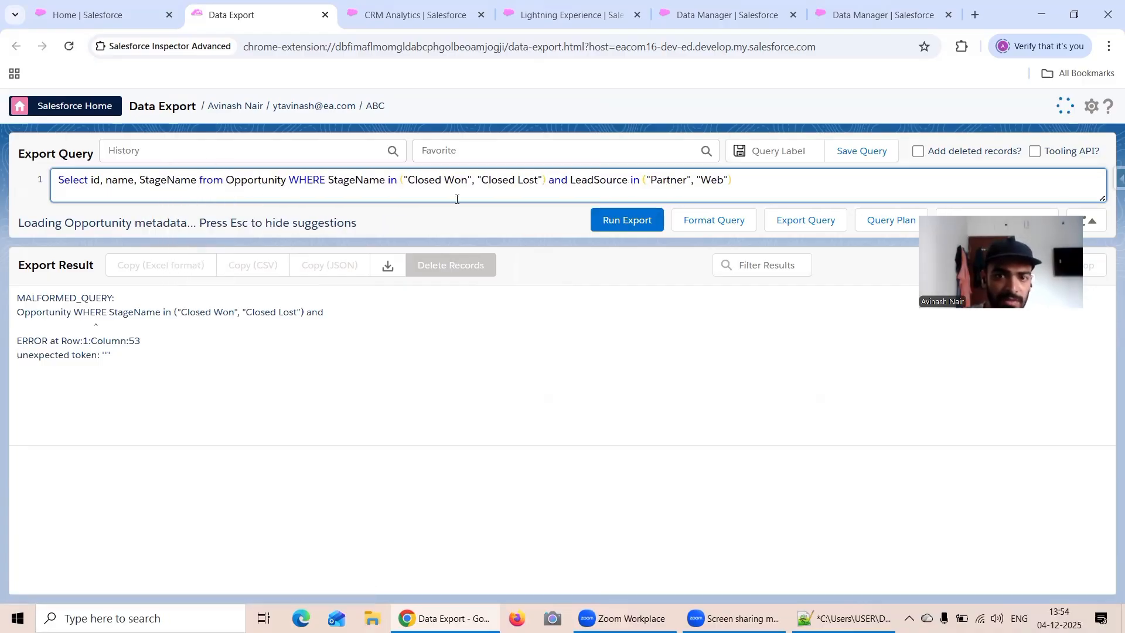
{"action": "left_click", "coordinate": [621, 218]}
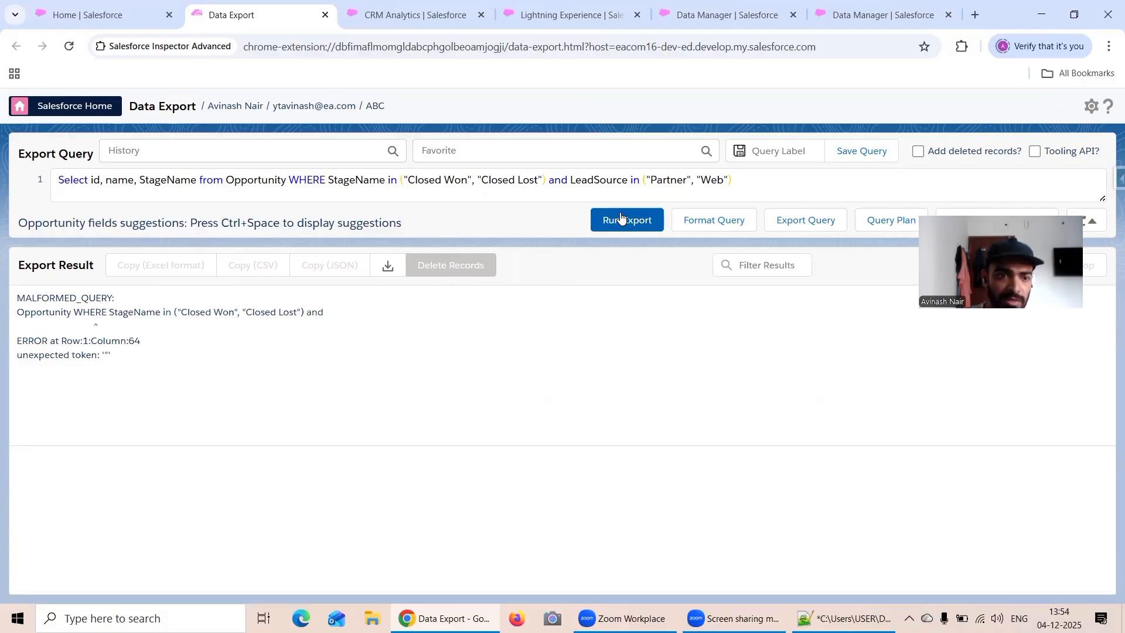
Replace the double quotes around Closed Won in the StageName condition with single quotes.
{"action": "left_click", "coordinate": [325, 176]}
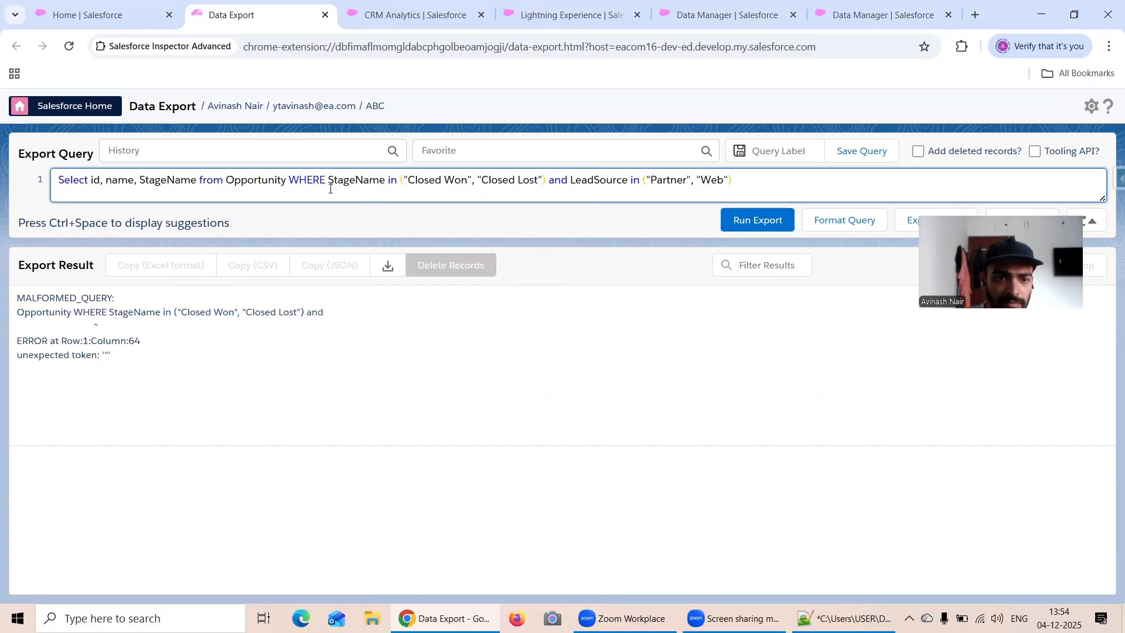
{"action": "left_click", "coordinate": [409, 180]}
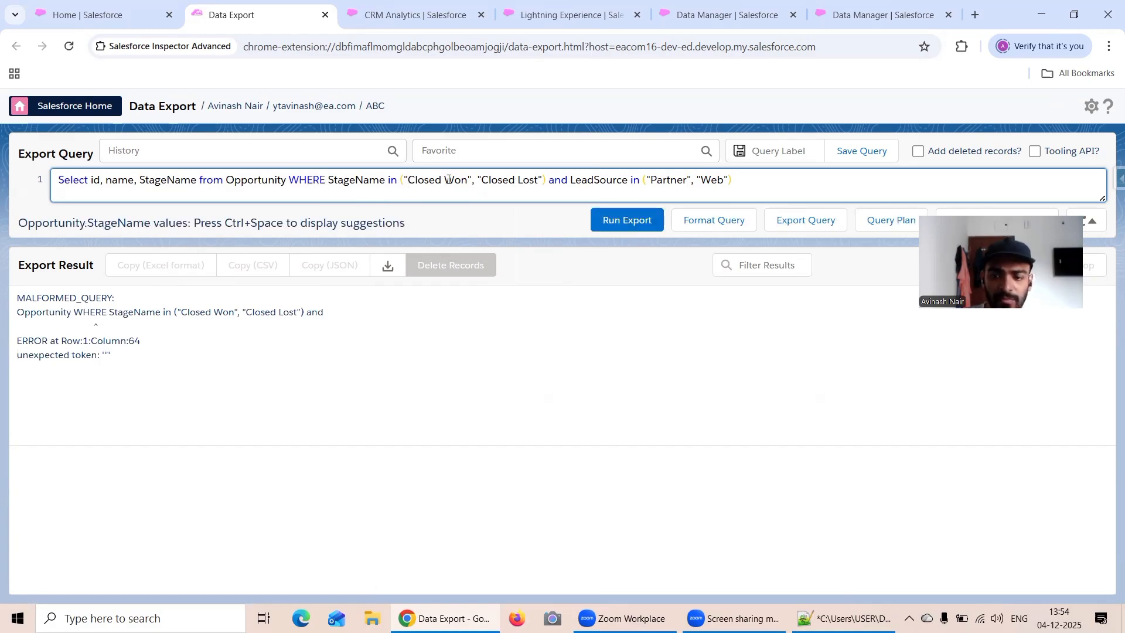
{"action": "key", "text": "BackSpace"}
{"action": "type", "text": "'"}
{"action": "key", "text": "Right"}
{"action": "key", "text": "Right"}
{"action": "key", "text": "Right"}
{"action": "key", "text": "Right"}
{"action": "key", "text": "Right"}
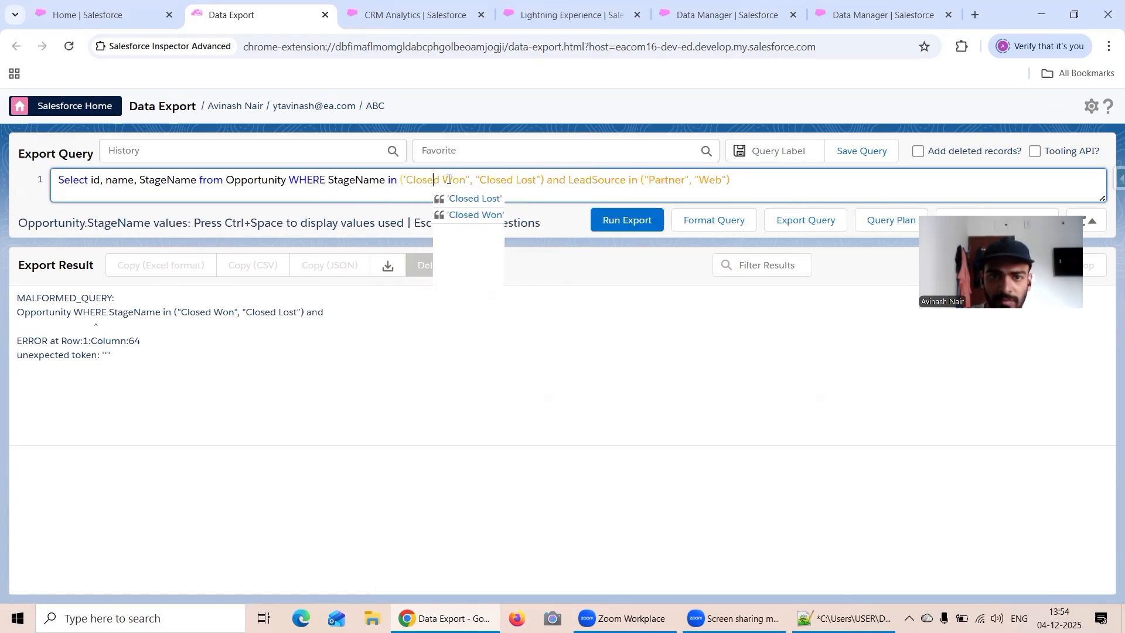
{"action": "key", "text": "Right"}
{"action": "key", "text": "Right"}
{"action": "key", "text": "Right"}
{"action": "key", "text": "Right"}
{"action": "key", "text": "Right"}
{"action": "key", "text": "Right"}
{"action": "key", "text": "BackSpace"}
{"action": "type", "text": "'"}
{"action": "key", "text": "BackSpace"}
{"action": "type", "text": "'"}
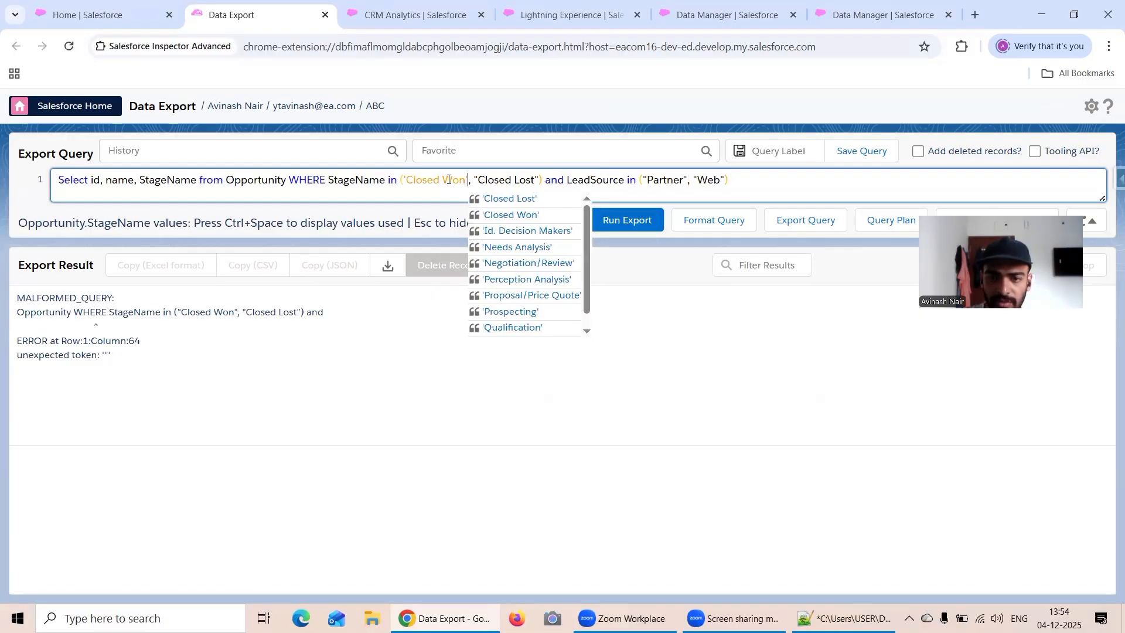
Replace the double quotes around Closed Lost with single quotes and run the export.
{"action": "key", "text": "Right"}
{"action": "key", "text": "Right"}
{"action": "key", "text": "Right"}
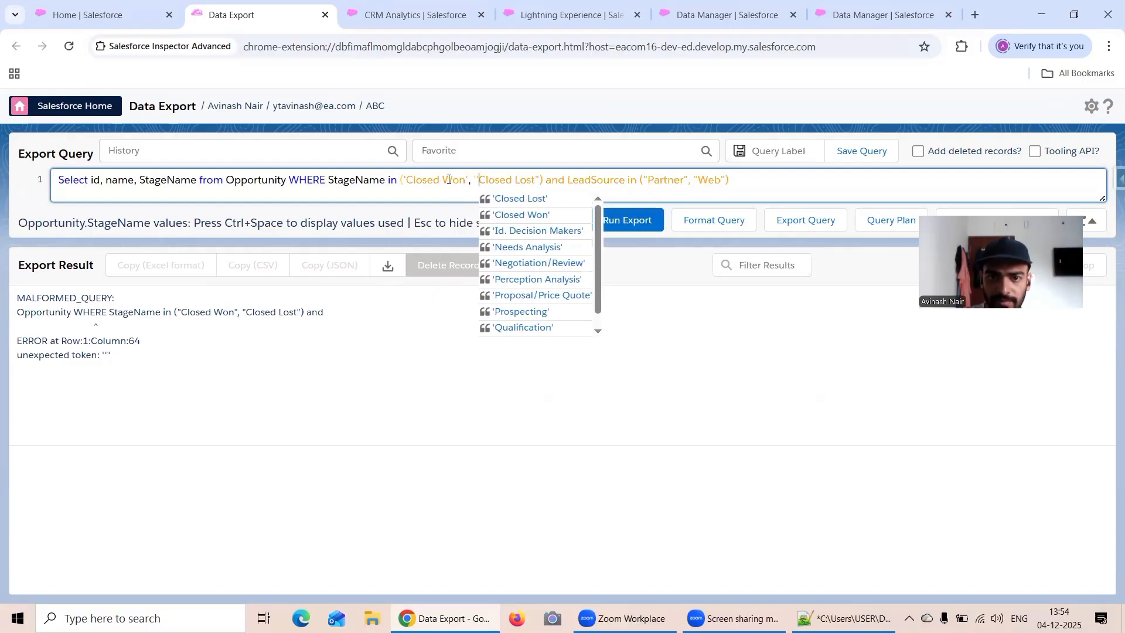
{"action": "key", "text": "BackSpace"}
{"action": "type", "text": "'"}
{"action": "key", "text": "Right"}
{"action": "key", "text": "Right"}
{"action": "key", "text": "Right"}
{"action": "key", "text": "Right"}
{"action": "key", "text": "Right"}
{"action": "key", "text": "Right"}
{"action": "key", "text": "Right"}
{"action": "key", "text": "Right"}
{"action": "key", "text": "Right"}
{"action": "key", "text": "Right"}
{"action": "key", "text": "Right"}
{"action": "key", "text": "Right"}
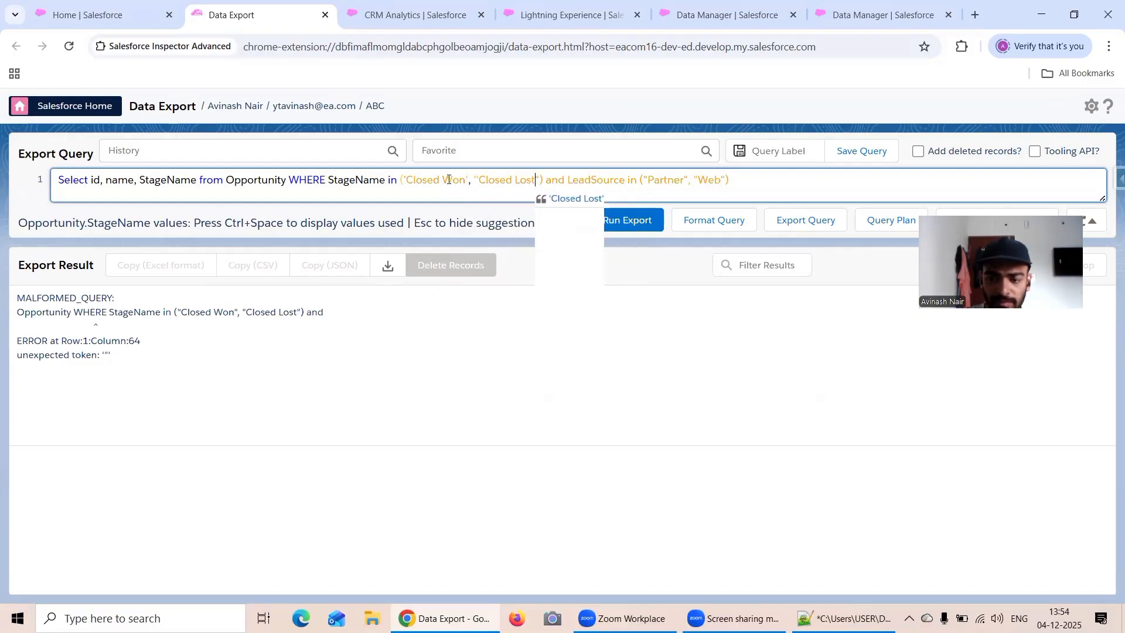
{"action": "key", "text": "BackSpace"}
{"action": "type", "text": "'"}
{"action": "key", "text": "Left"}
{"action": "key", "text": "Left"}
{"action": "key", "text": "Left"}
{"action": "key", "text": "Left"}
{"action": "key", "text": "Left"}
{"action": "key", "text": "Left"}
{"action": "key", "text": "Left"}
{"action": "key", "text": "Left"}
{"action": "key", "text": "Left"}
{"action": "key", "text": "Left"}
{"action": "key", "text": "Left"}
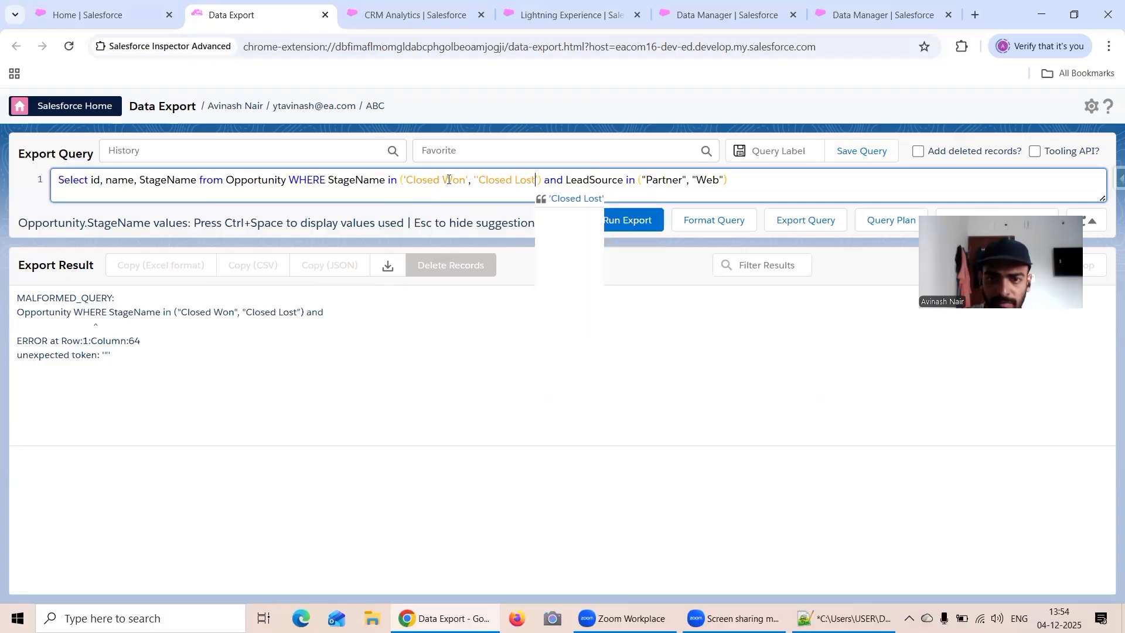
{"action": "key", "text": "Left"}
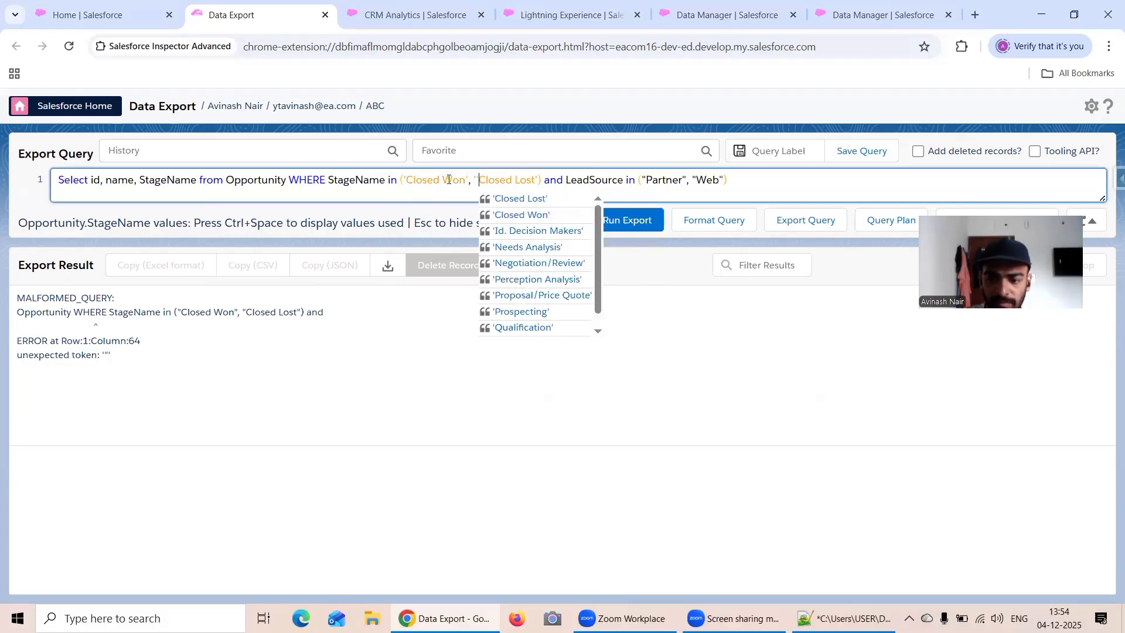
{"action": "key", "text": "BackSpace"}
{"action": "type", "text": "'"}
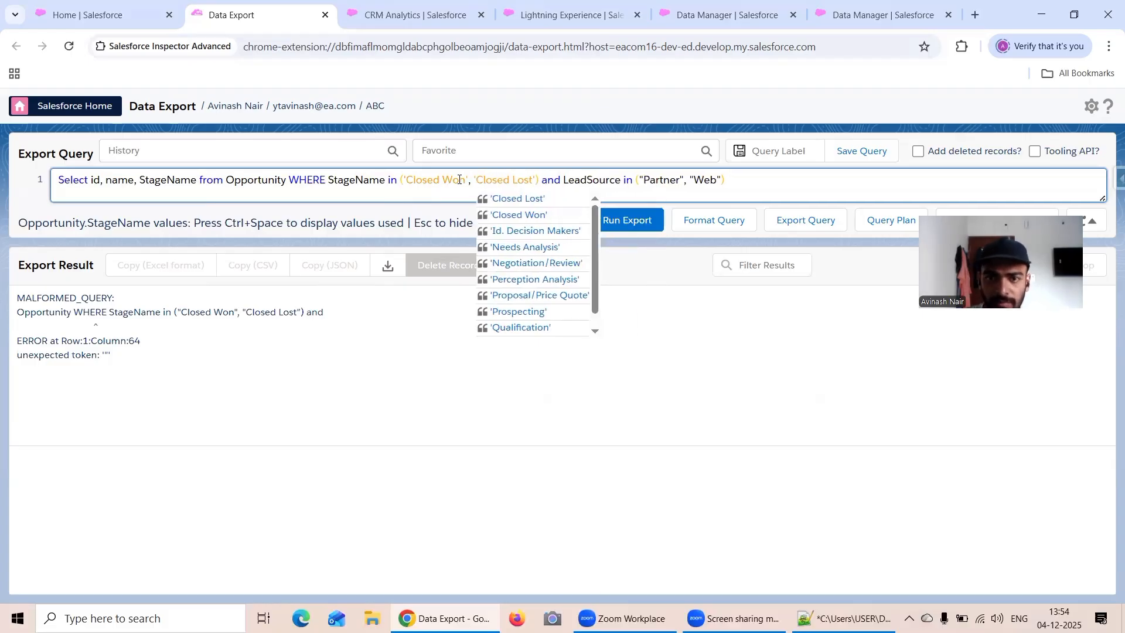
{"action": "left_click", "coordinate": [641, 217]}
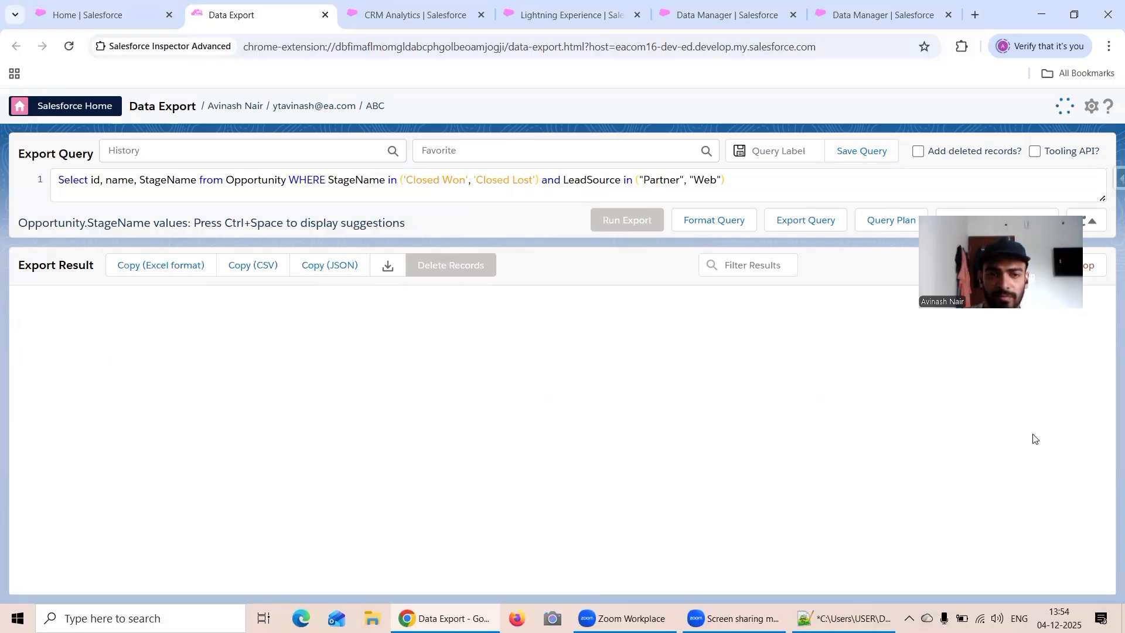
Replace the double quotes around Partner in the LeadSource condition with single quotes.
{"action": "left_click", "coordinate": [644, 181]}
{"action": "key", "text": "BackSpace"}
{"action": "type", "text": "'"}
{"action": "key", "text": "Right"}
{"action": "key", "text": "Right"}
{"action": "key", "text": "Right"}
{"action": "key", "text": "Right"}
{"action": "key", "text": "Right"}
{"action": "key", "text": "Right"}
{"action": "key", "text": "Right"}
{"action": "key", "text": "Right"}
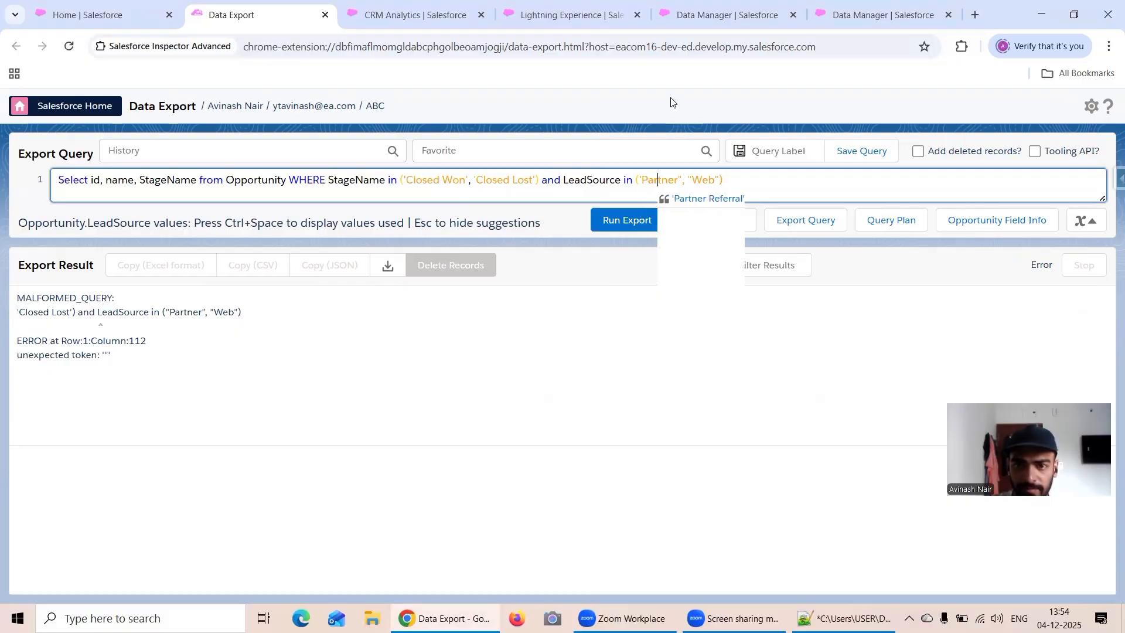
{"action": "key", "text": "BackSpace"}
{"action": "type", "text": "'"}
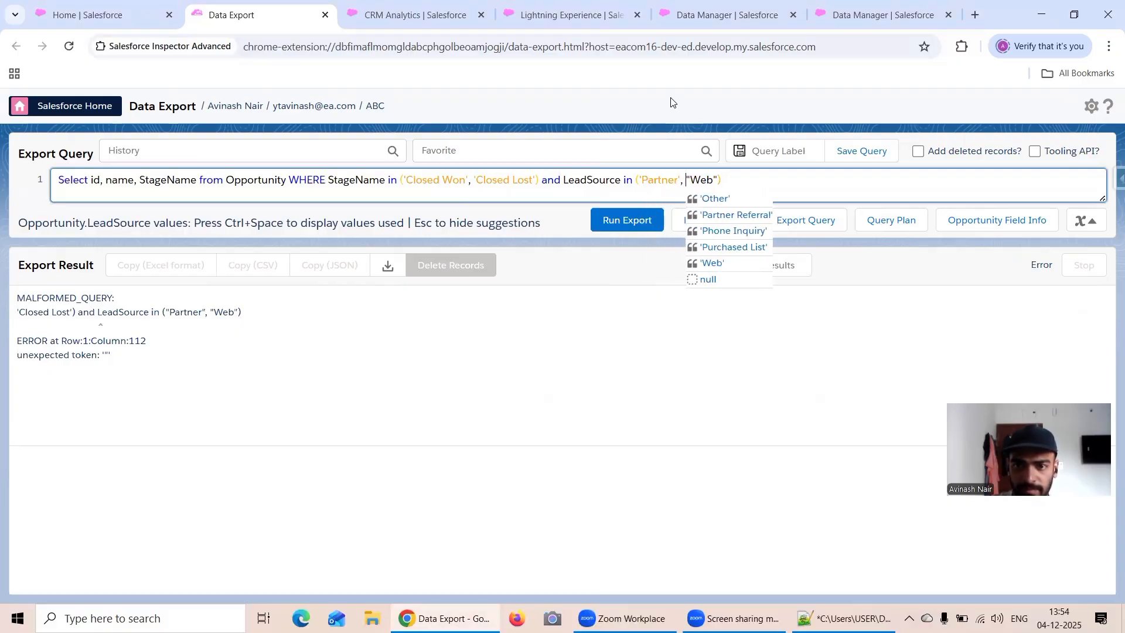
Enclose Web in single quotes instead of double quotes in the LeadSource condition and rerun the export.
{"action": "key", "text": "Right"}
{"action": "key", "text": "Right"}
{"action": "key", "text": "Right"}
{"action": "key", "text": "Right"}
{"action": "key", "text": "Right"}
{"action": "key", "text": "Right"}
{"action": "key", "text": "Right"}
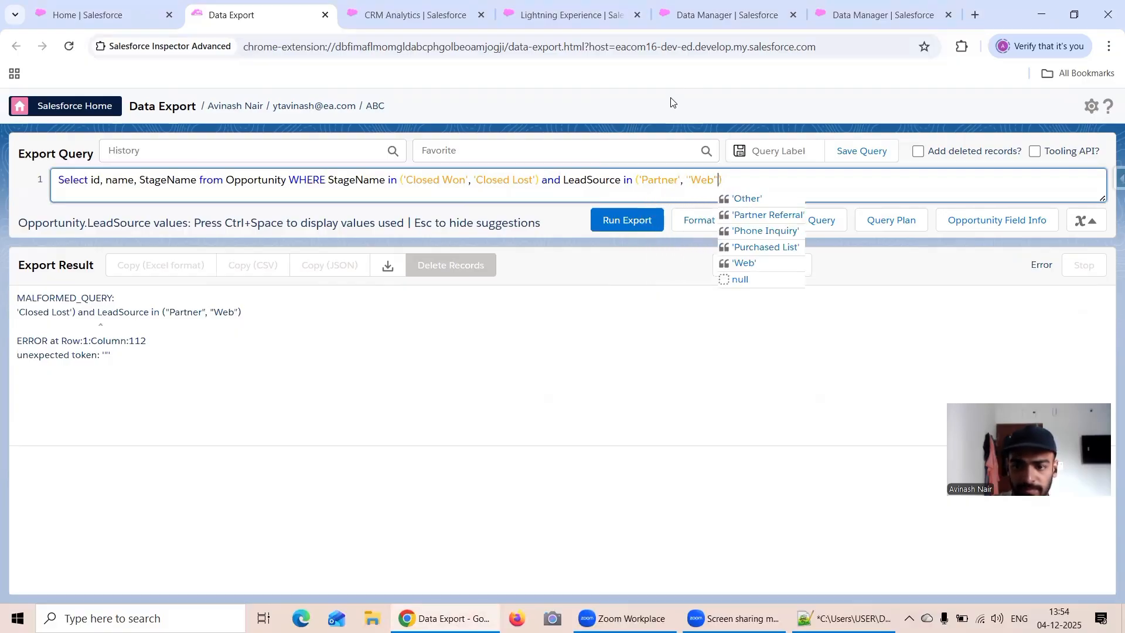
{"action": "key", "text": "BackSpace"}
{"action": "type", "text": "'"}
{"action": "left_click", "coordinate": [627, 216]}
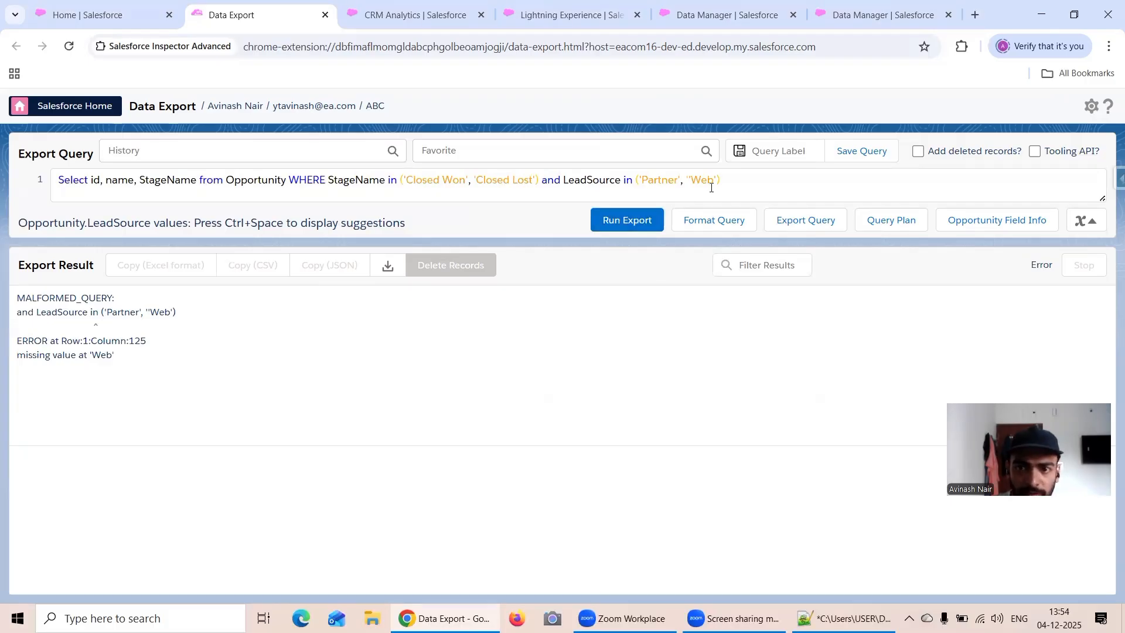
{"action": "left_click", "coordinate": [686, 178]}
{"action": "key", "text": "Delete"}
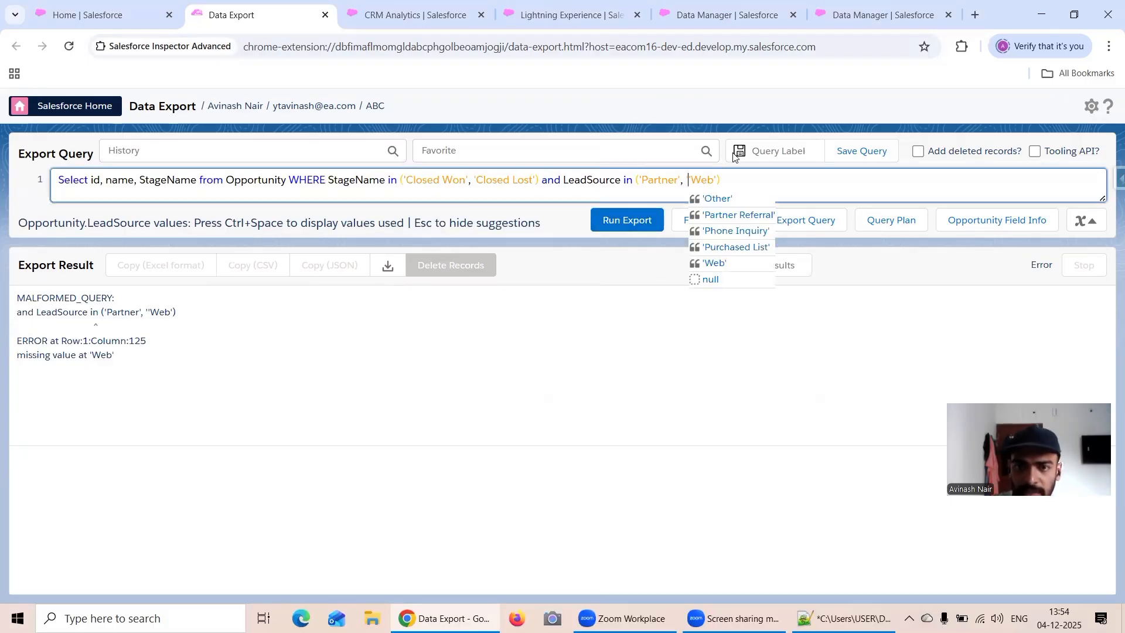
{"action": "left_click", "coordinate": [654, 221]}
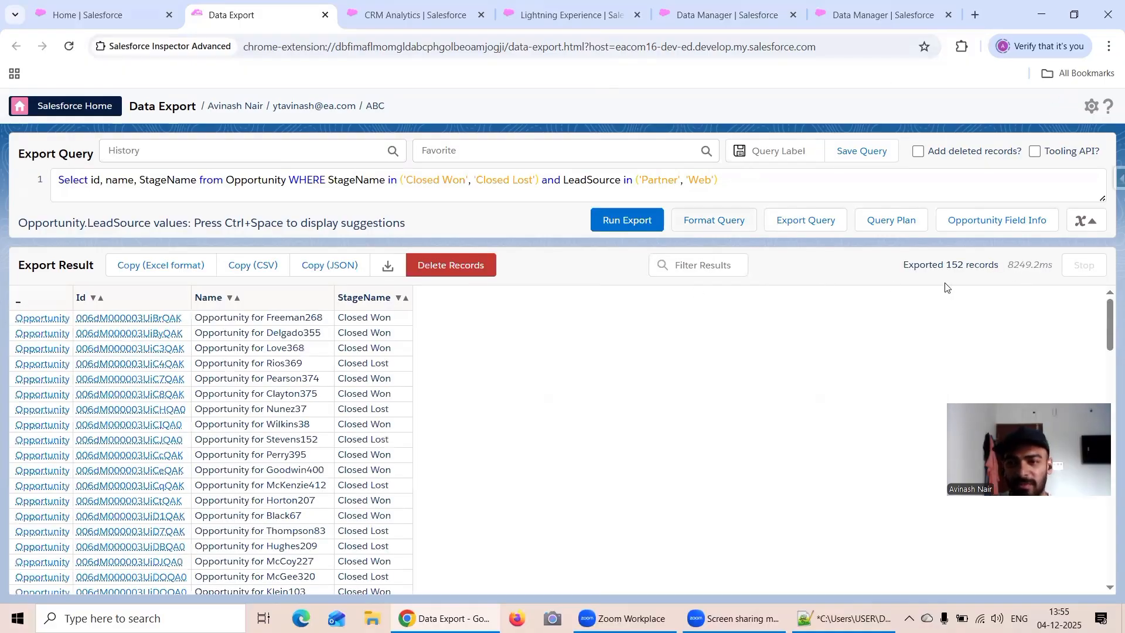
Switch to the CRM Analytics lens to compare its row count, and show the lens in Query Mode.
{"action": "left_click", "coordinate": [375, 22]}
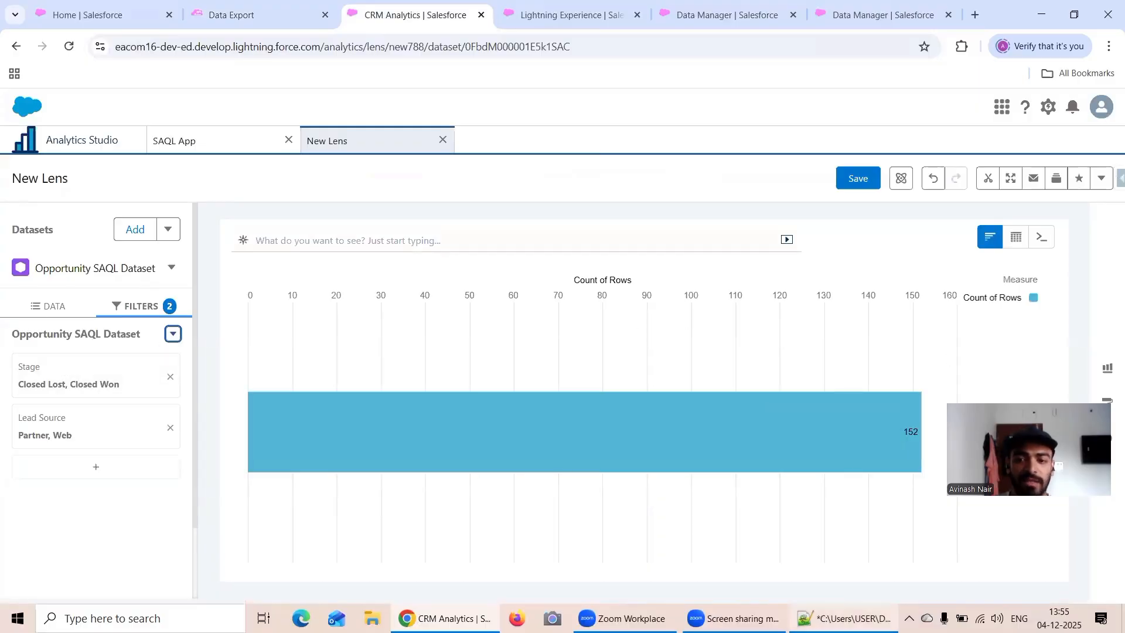
{"action": "key", "text": "alt+Tab"}
{"action": "scroll", "coordinate": [215, 279], "scroll_direction": "down", "scroll_amount": 1}
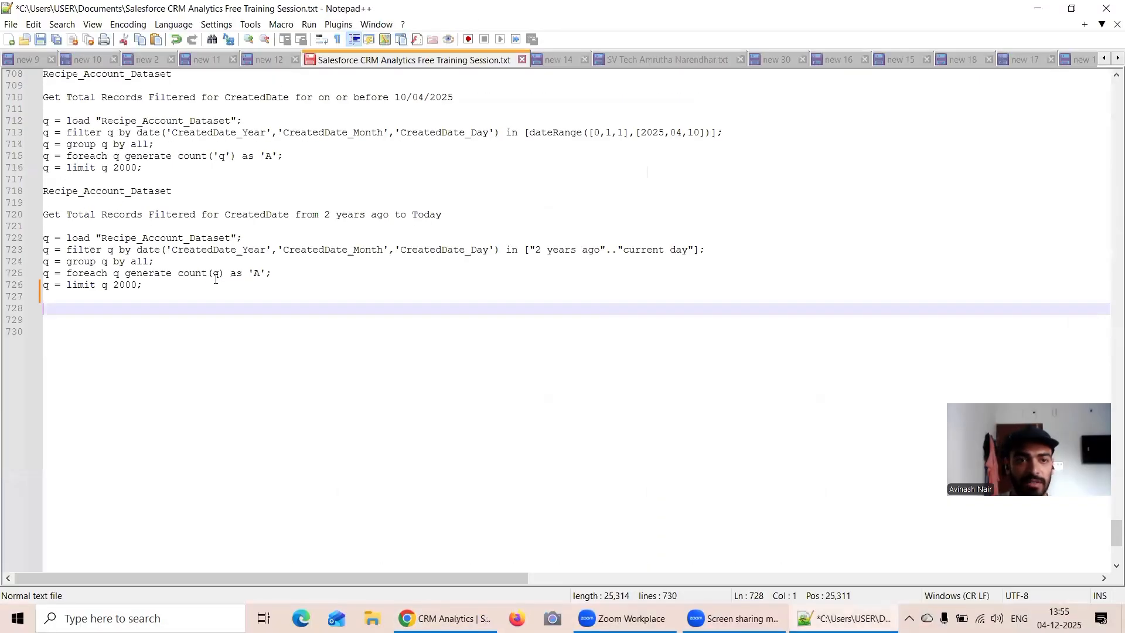
{"action": "key", "text": "alt+Tab"}
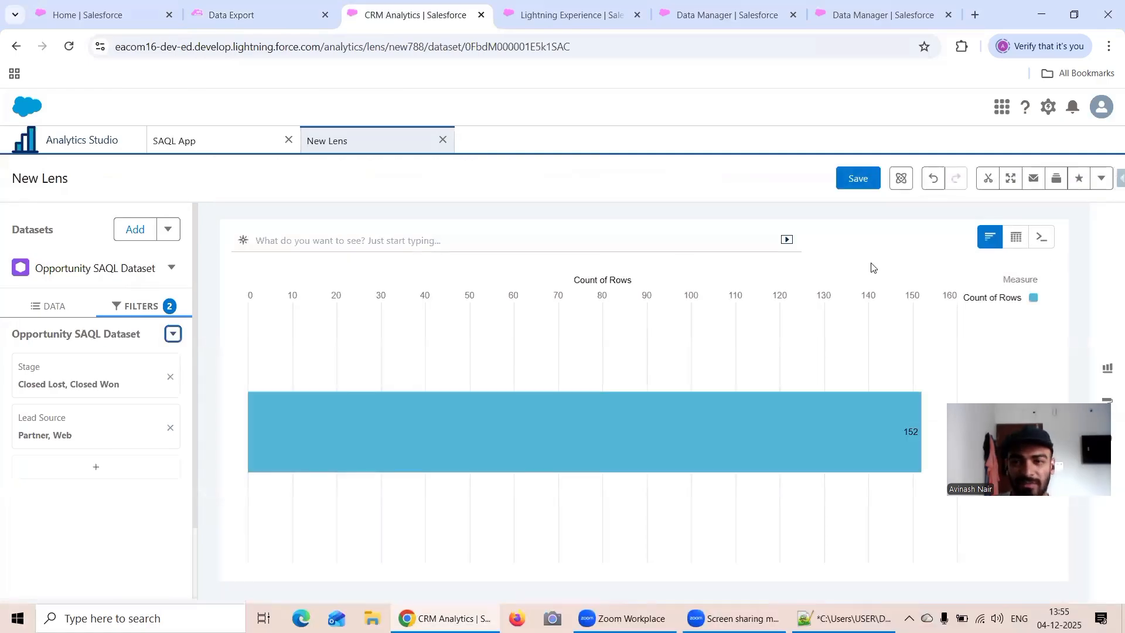
{"action": "left_click", "coordinate": [1042, 236]}
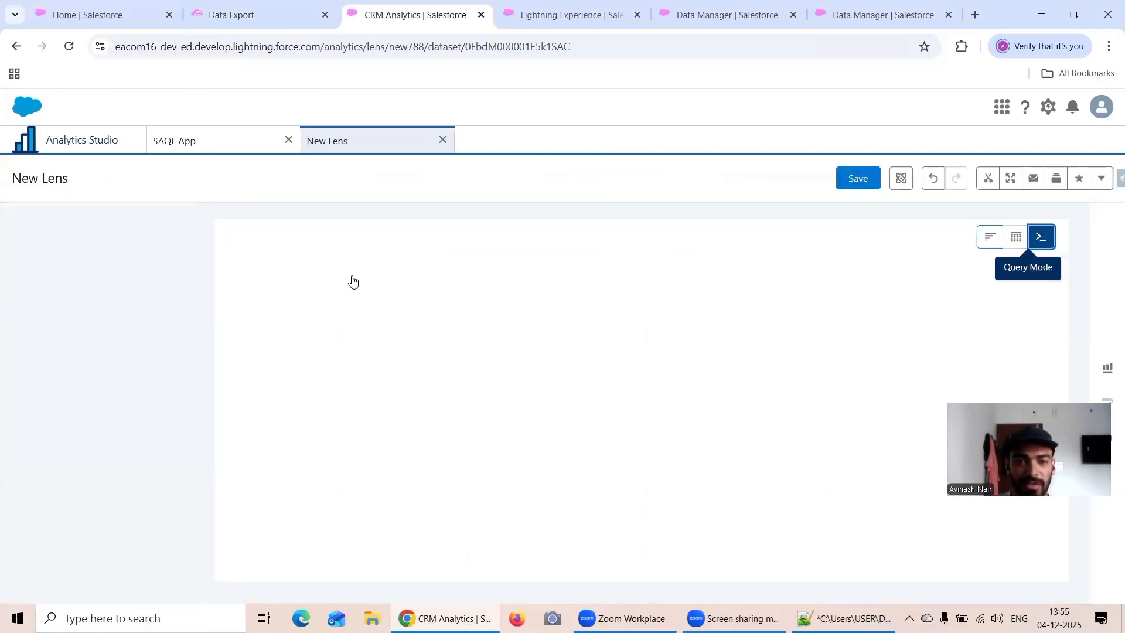
Copy the dataset name Opportunity_SAQL_Dataset from the query into the Notepad++ session notes, with blank lines separating it.
{"action": "double_click", "coordinate": [407, 297]}
{"action": "key", "text": "ctrl+c"}
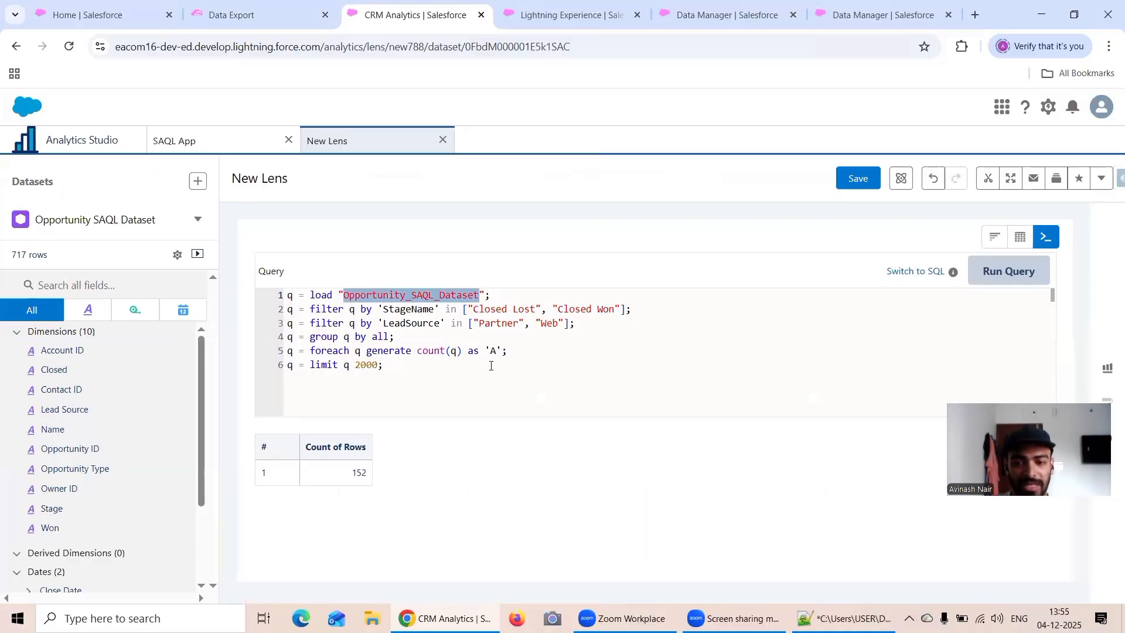
{"action": "key", "text": "alt+Tab"}
{"action": "key", "text": "ctrl+v"}
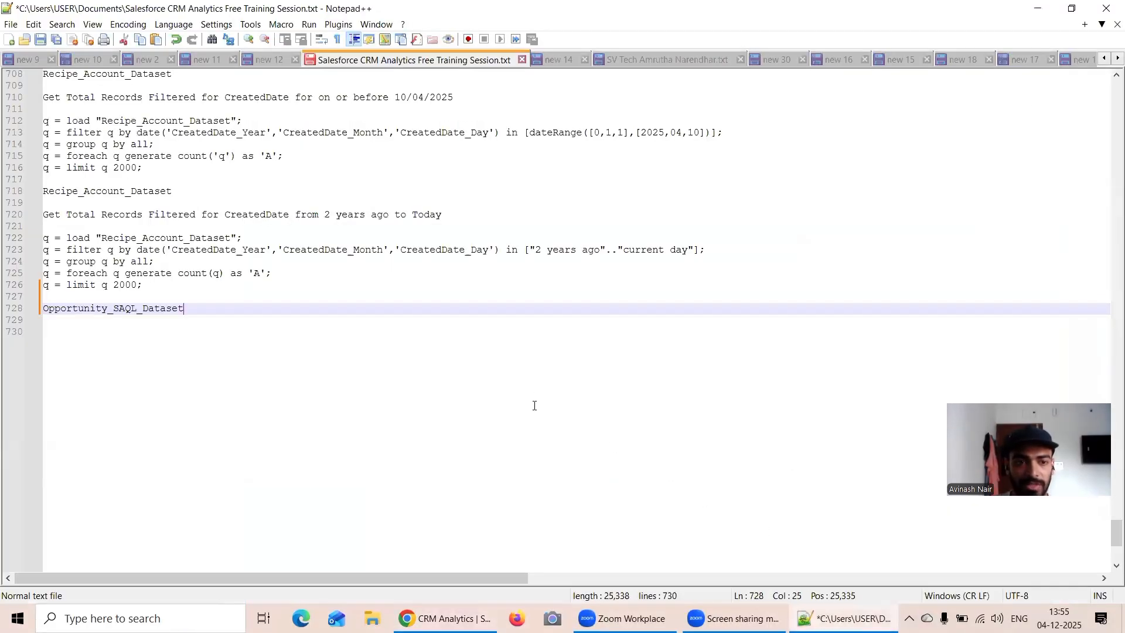
{"action": "left_click", "coordinate": [231, 296]}
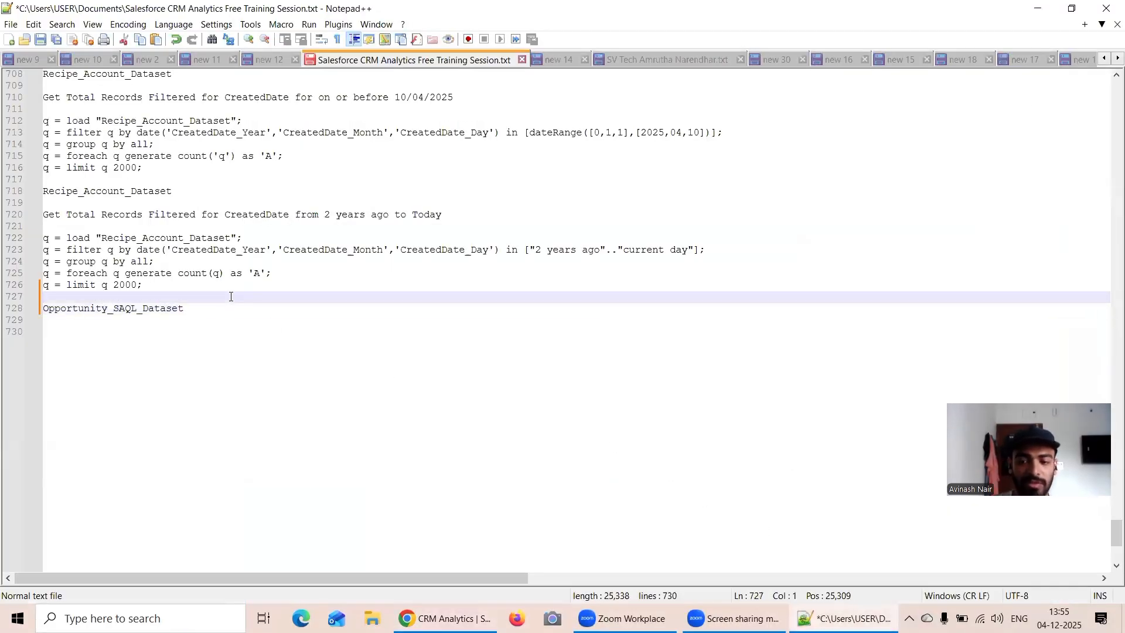
{"action": "key", "text": "Return"}
{"action": "left_click", "coordinate": [214, 318]}
{"action": "key", "text": "Return"}
{"action": "key", "text": "Return"}
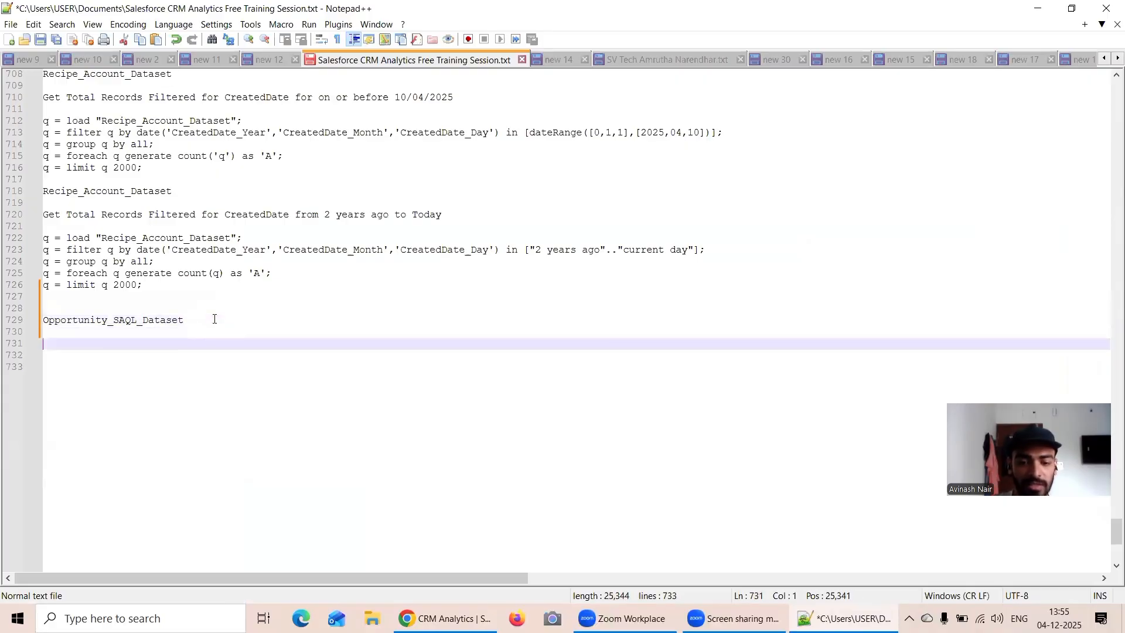
Write the description "Total Count of Opportunity Records where StageName" below the dataset name in the notes.
{"action": "type", "text": "Total "}
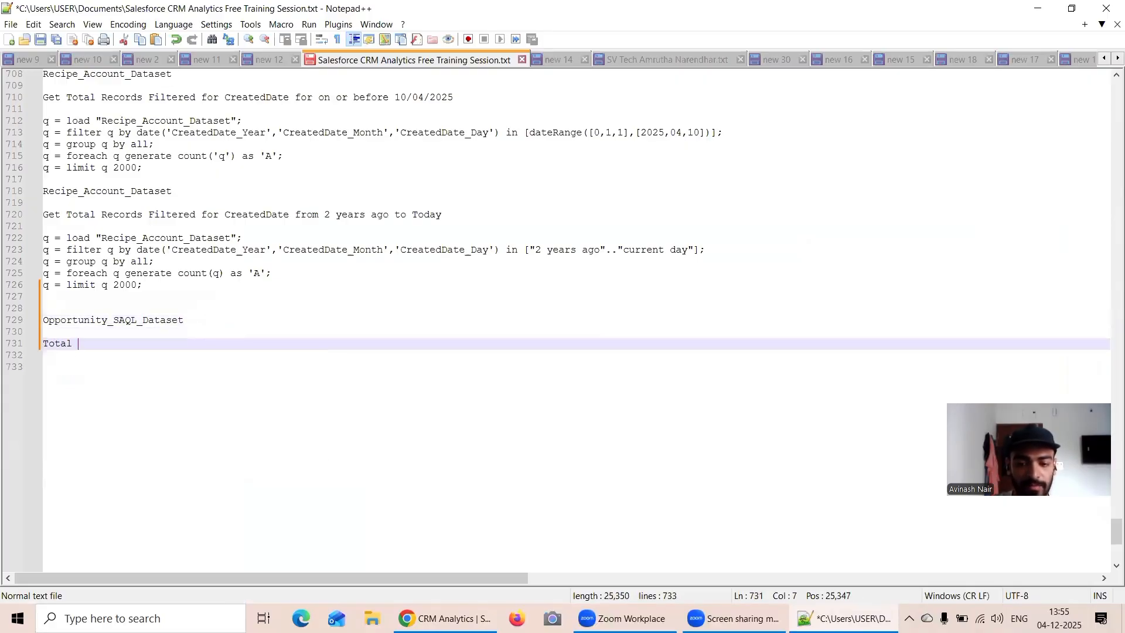
{"action": "type", "text": "Count of "}
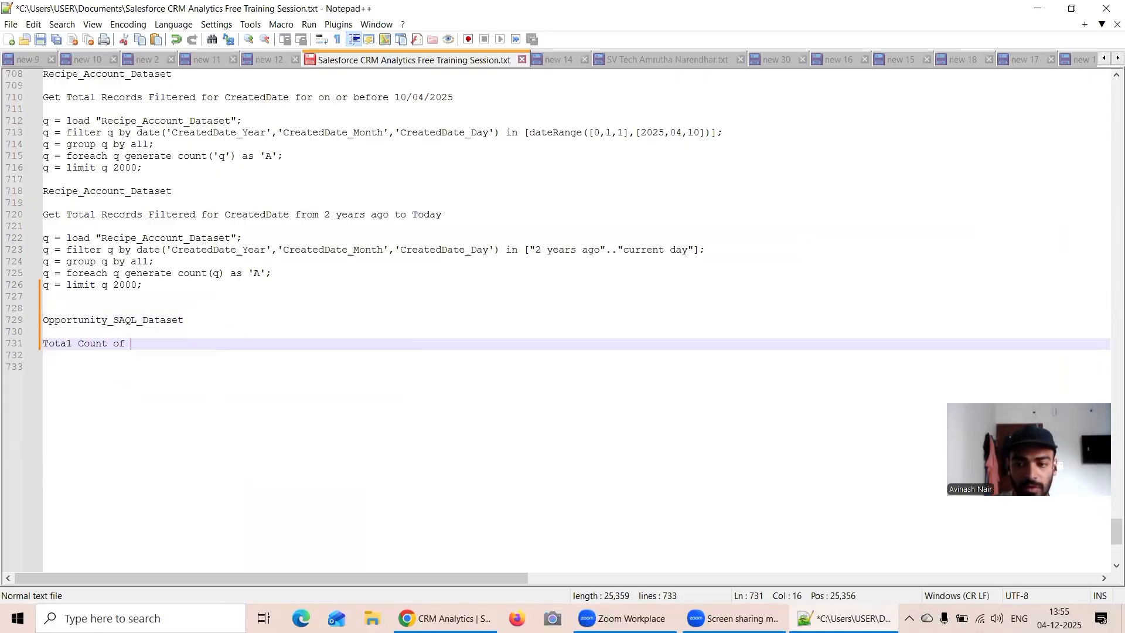
{"action": "type", "text": "Opportuni"}
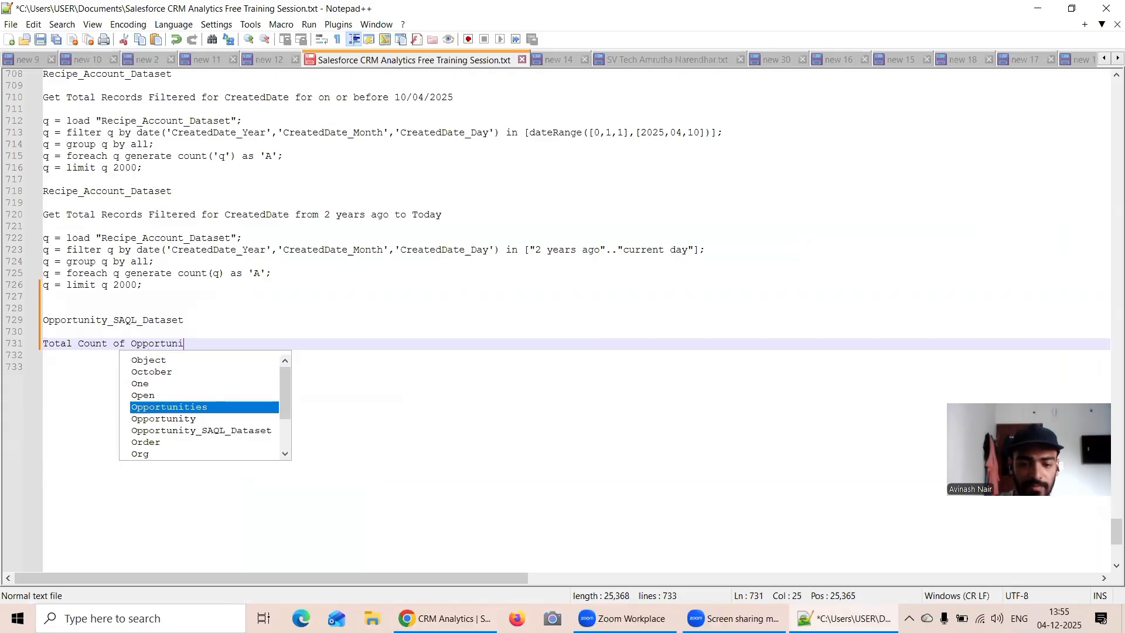
{"action": "type", "text": "ty Rec"}
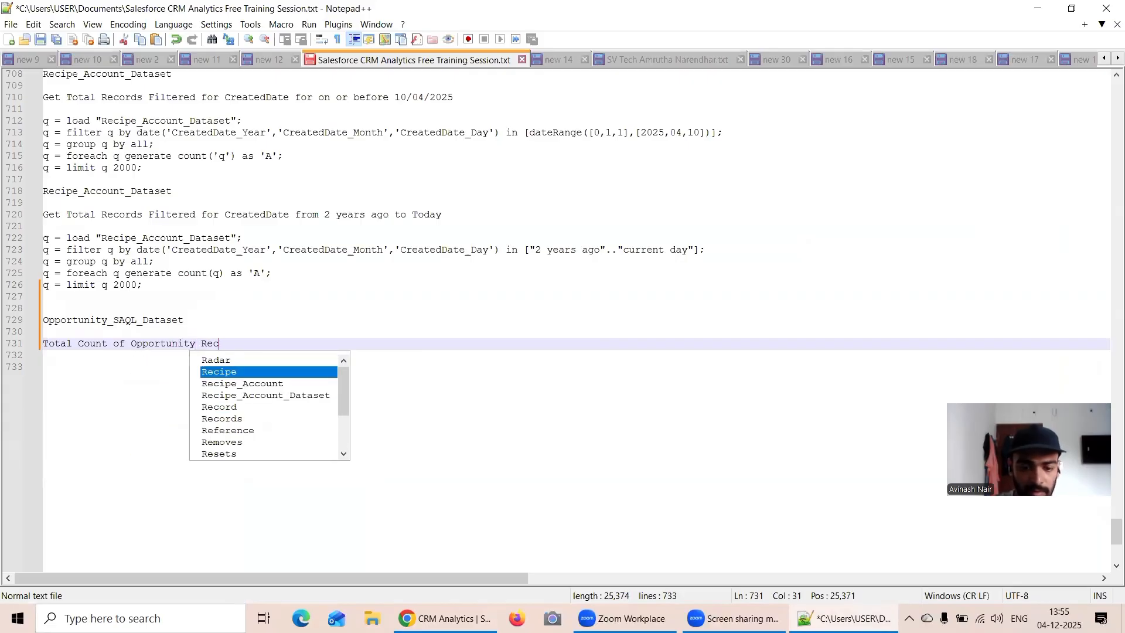
{"action": "type", "text": "ords where "}
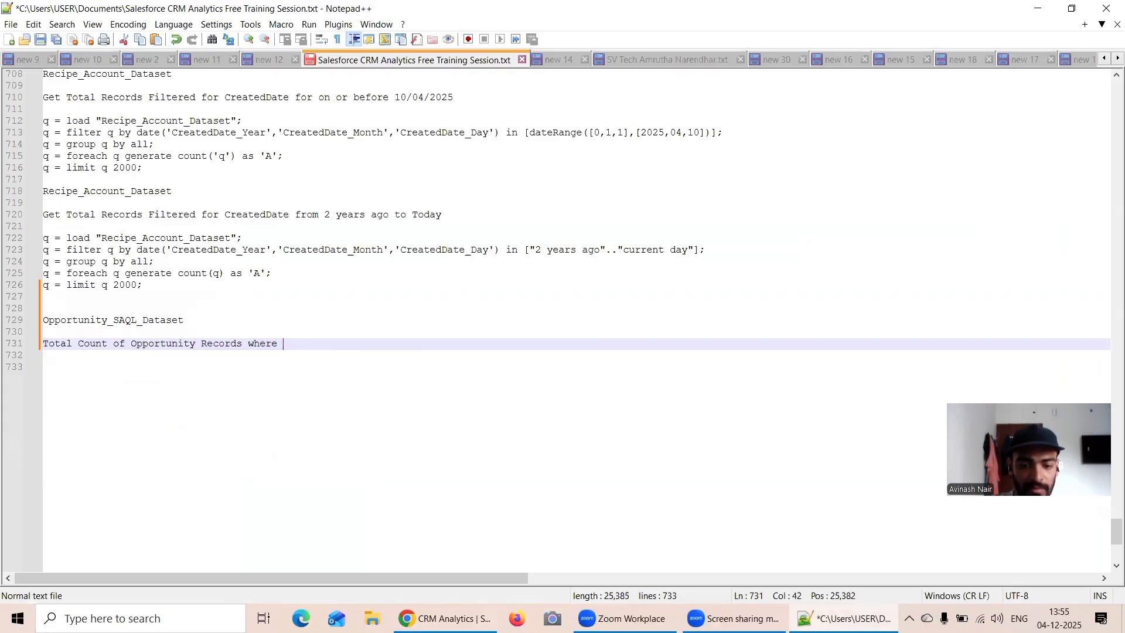
{"action": "type", "text": "Stage"}
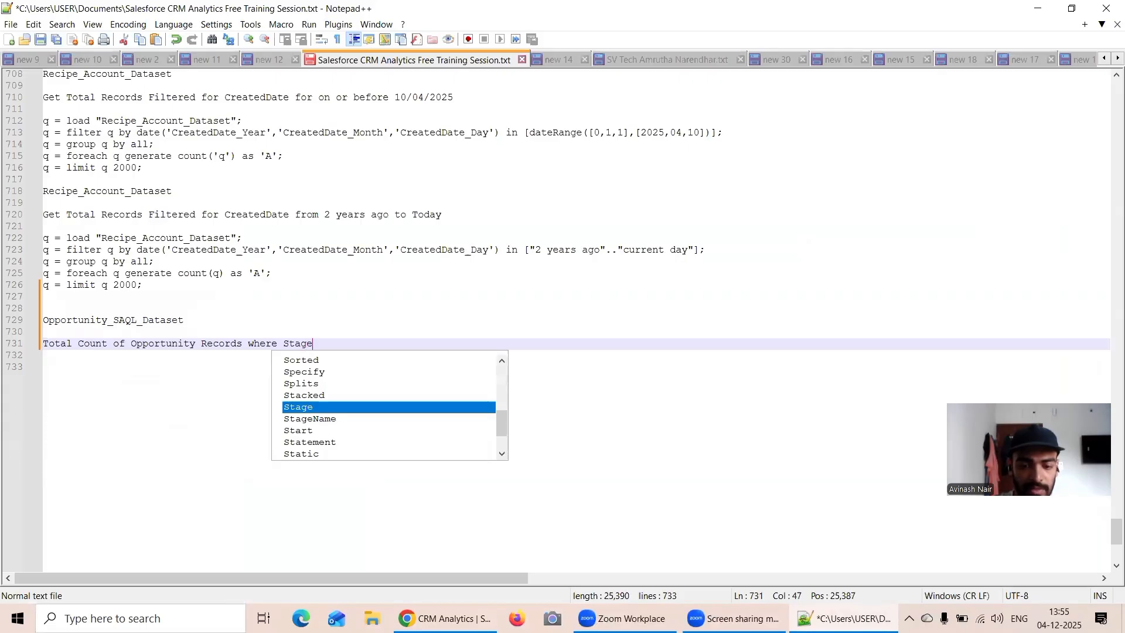
{"action": "type", "text": "Name"}
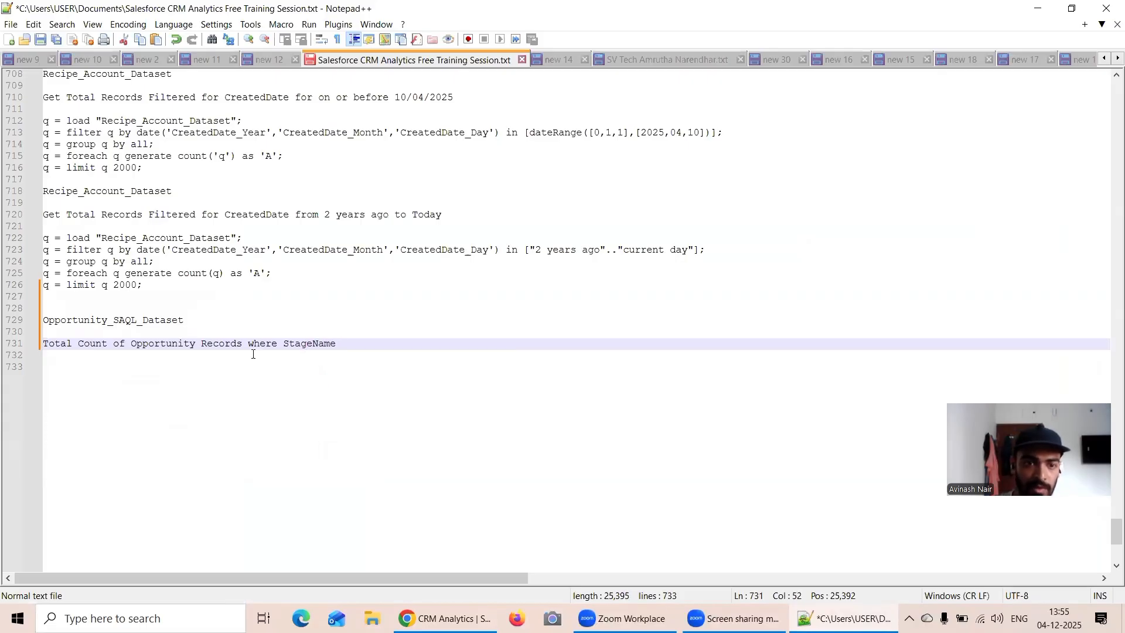
Replace "where" with "filtered by" before StageName in the record count description.
{"action": "key", "text": "BackSpace"}
{"action": "key", "text": "BackSpace"}
{"action": "key", "text": "BackSpace"}
{"action": "key", "text": "BackSpace"}
{"action": "key", "text": "BackSpace"}
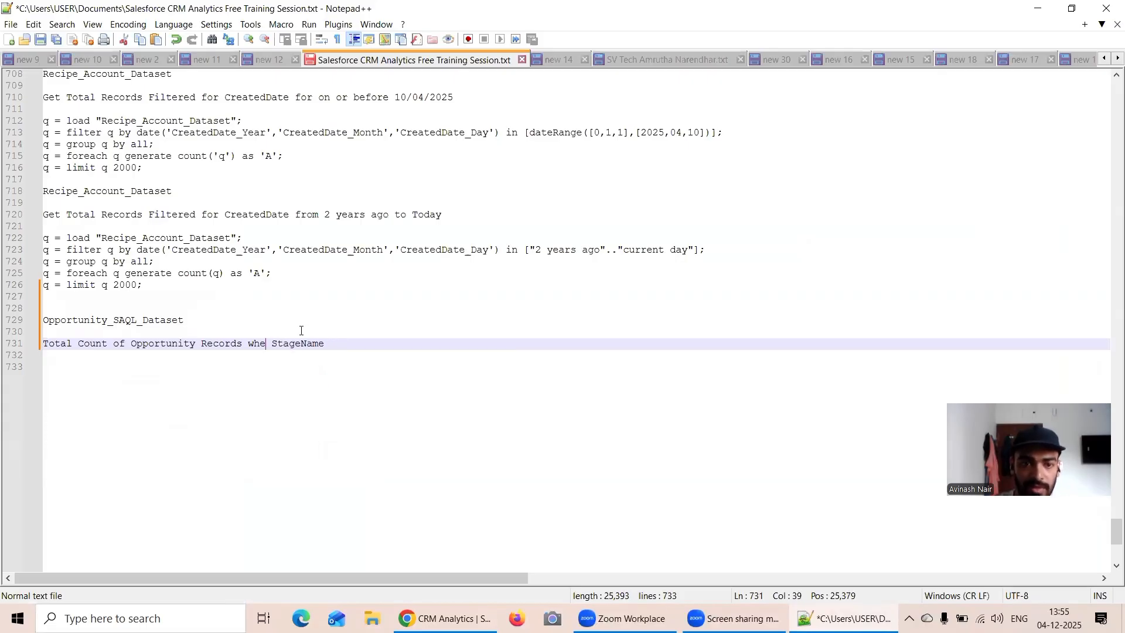
{"action": "type", "text": "filtered by"}
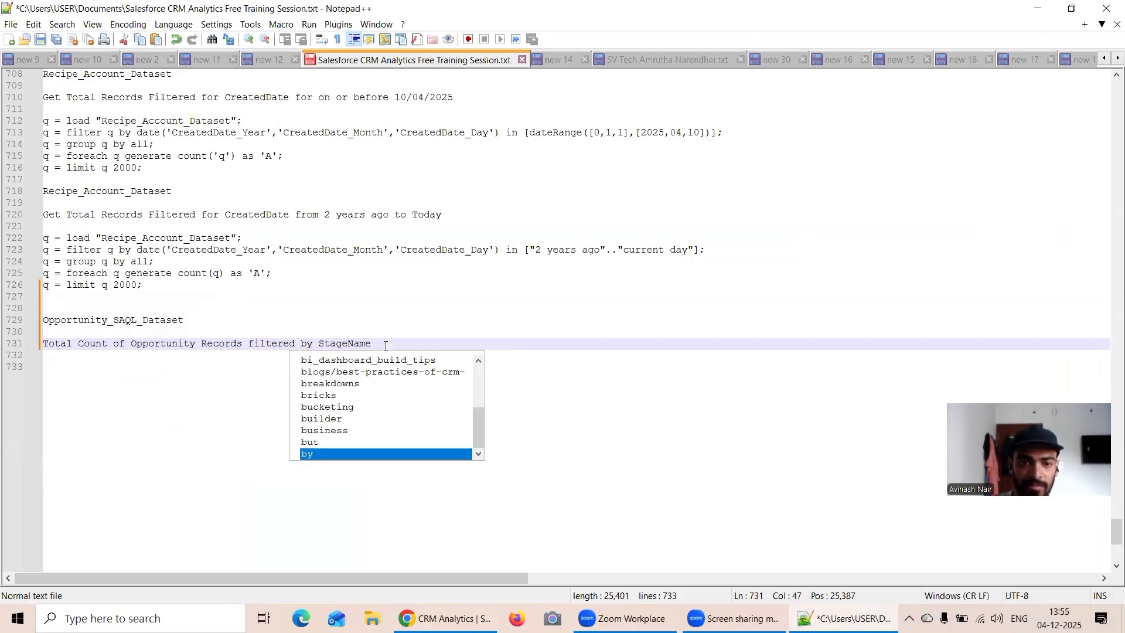
Extend the description after StageName with "in Closed Won, Closed Lost and".
{"action": "left_click", "coordinate": [386, 345]}
{"action": "type", "text": "in "}
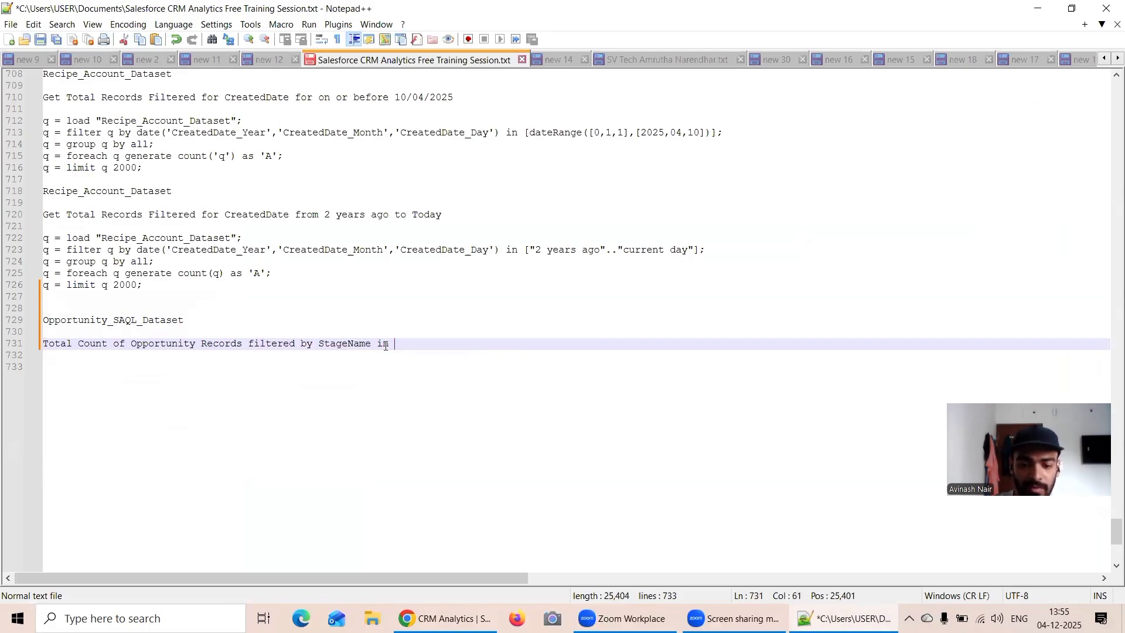
{"action": "type", "text": "Closed W"}
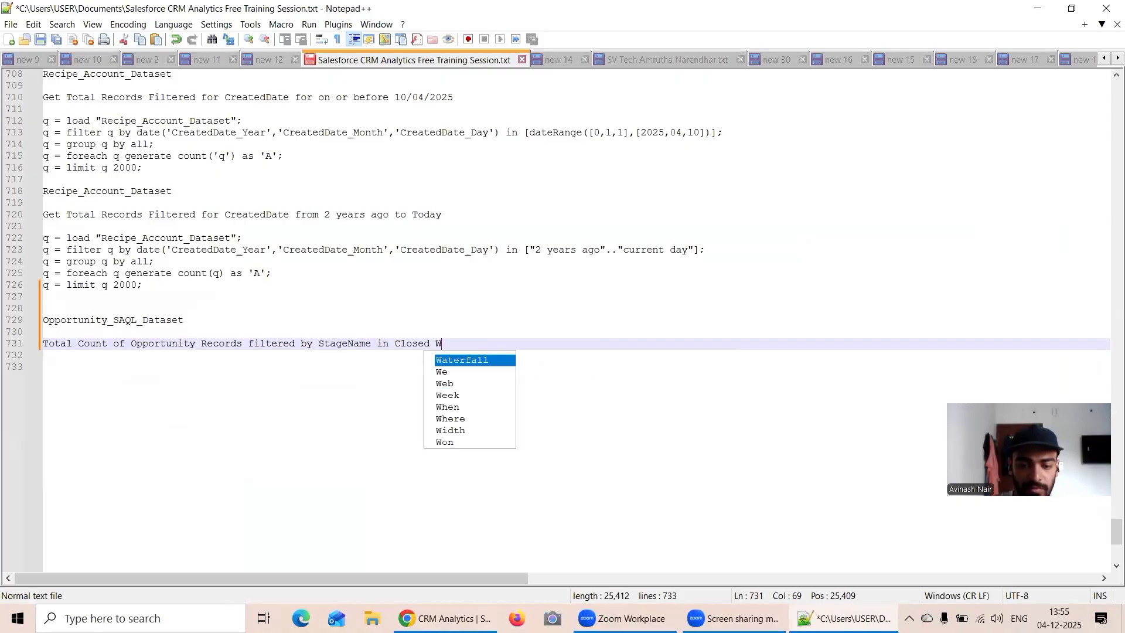
{"action": "type", "text": "on, Closed "}
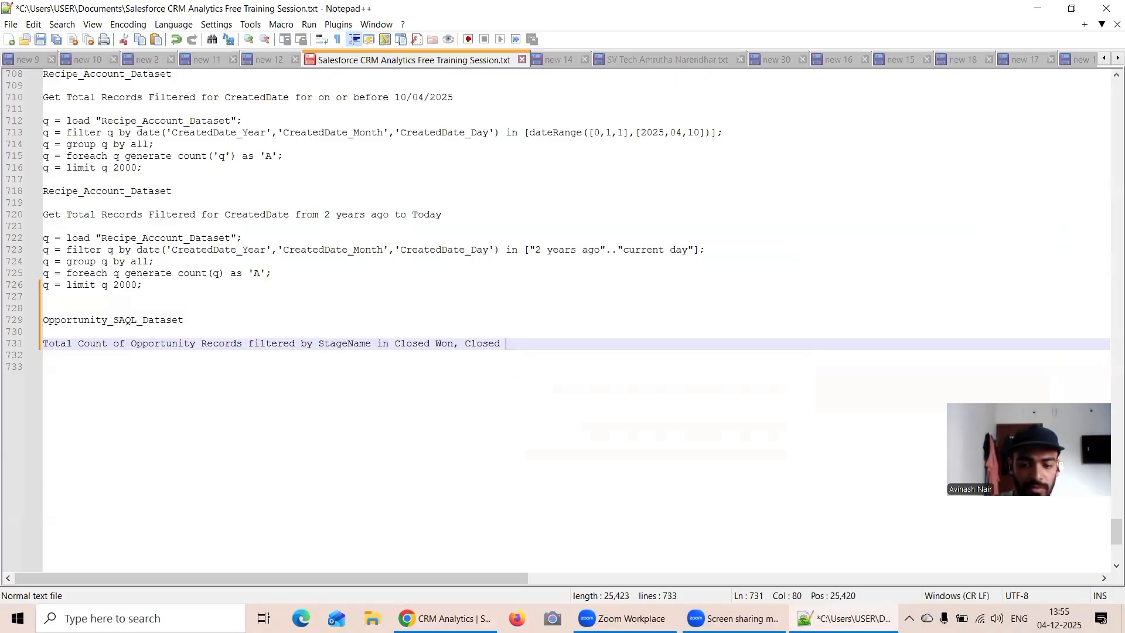
{"action": "type", "text": "Lost and"}
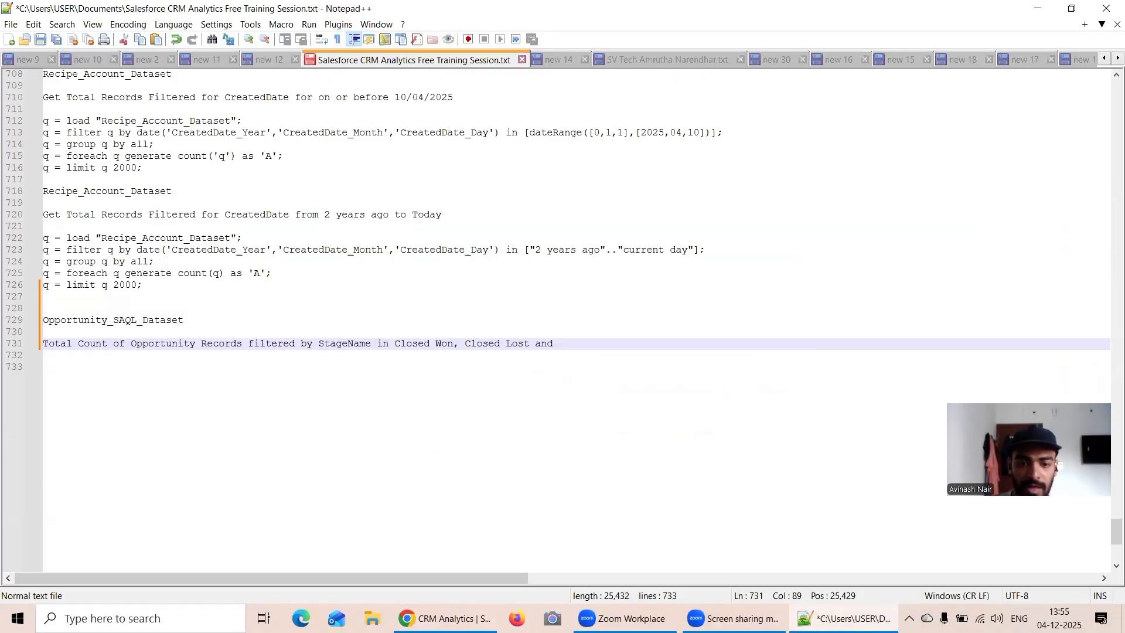
Check the Lead Source filter in the CRM Analytics lens, and complete the Notepad++ description with "LeadSouce in Partner, Web." and a blank line.
{"action": "key", "text": "alt+Tab"}
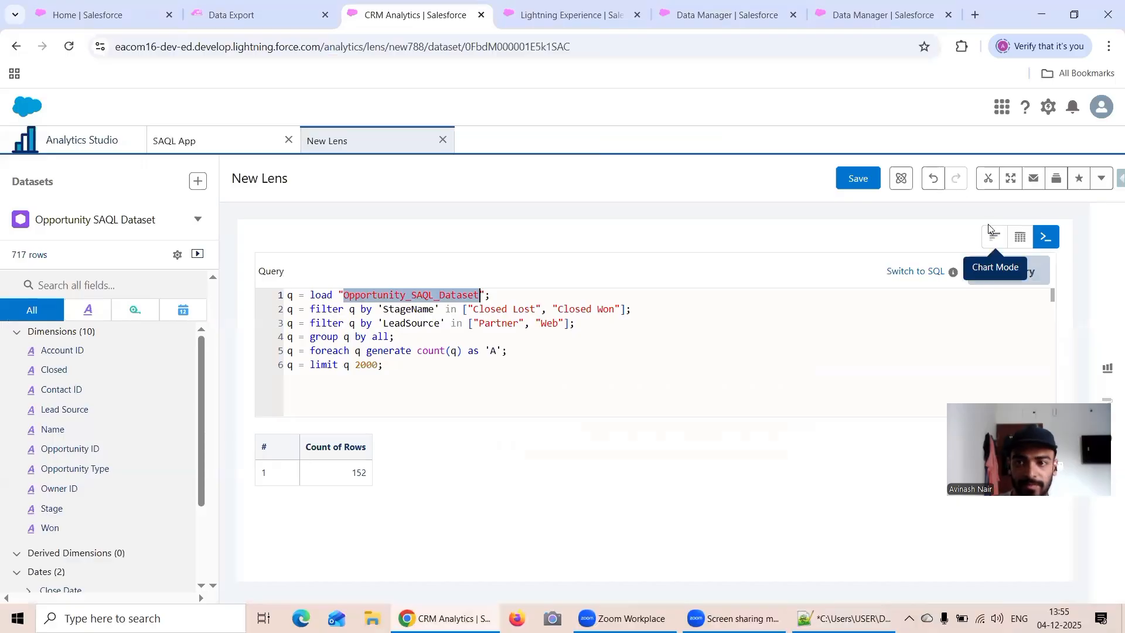
{"action": "left_click", "coordinate": [933, 179]}
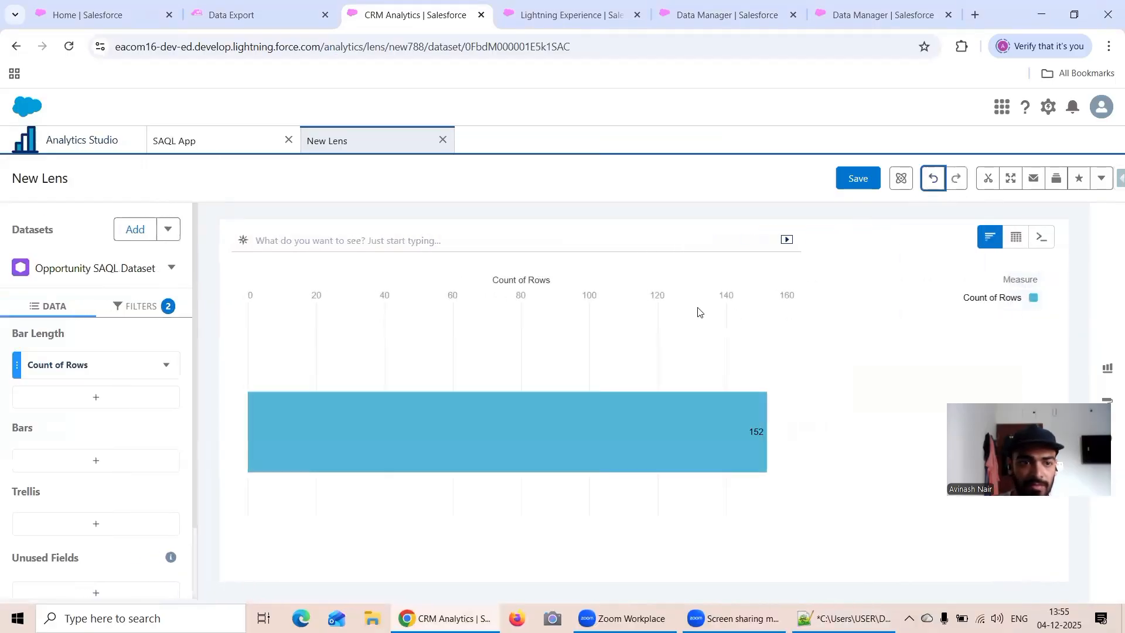
{"action": "left_click", "coordinate": [117, 305]}
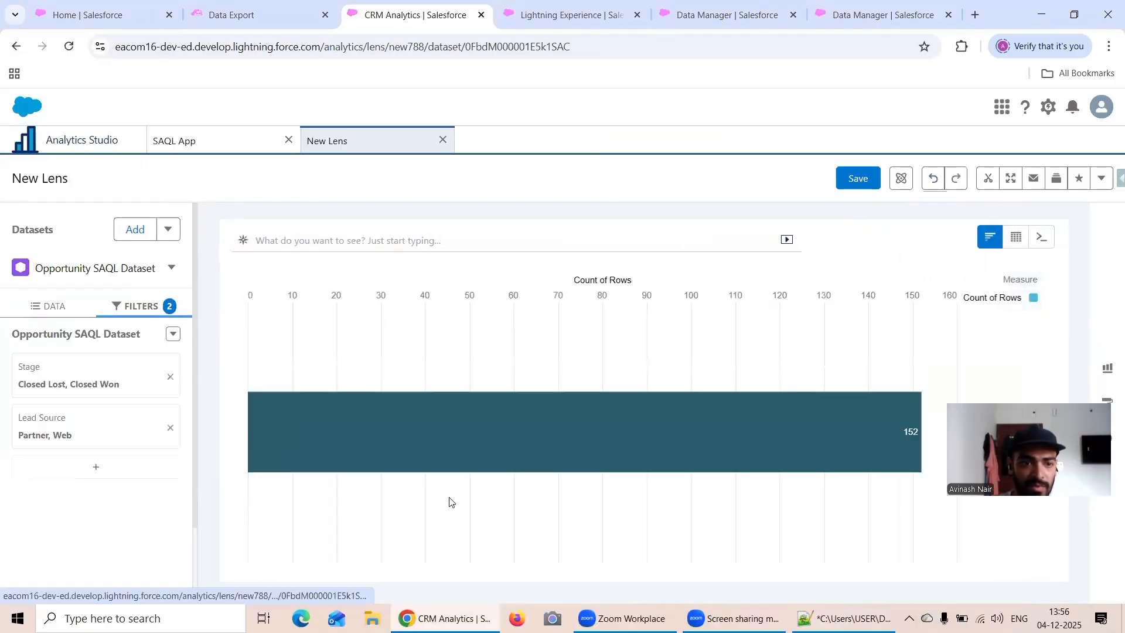
{"action": "key", "text": "alt+Tab"}
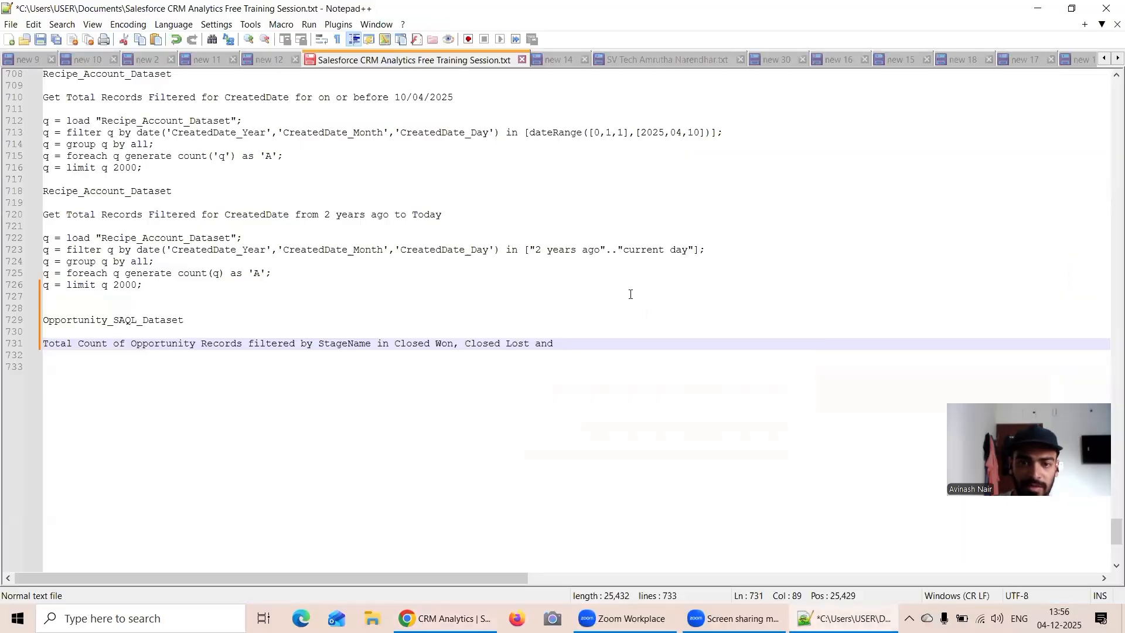
{"action": "type", "text": "LeadSouc"}
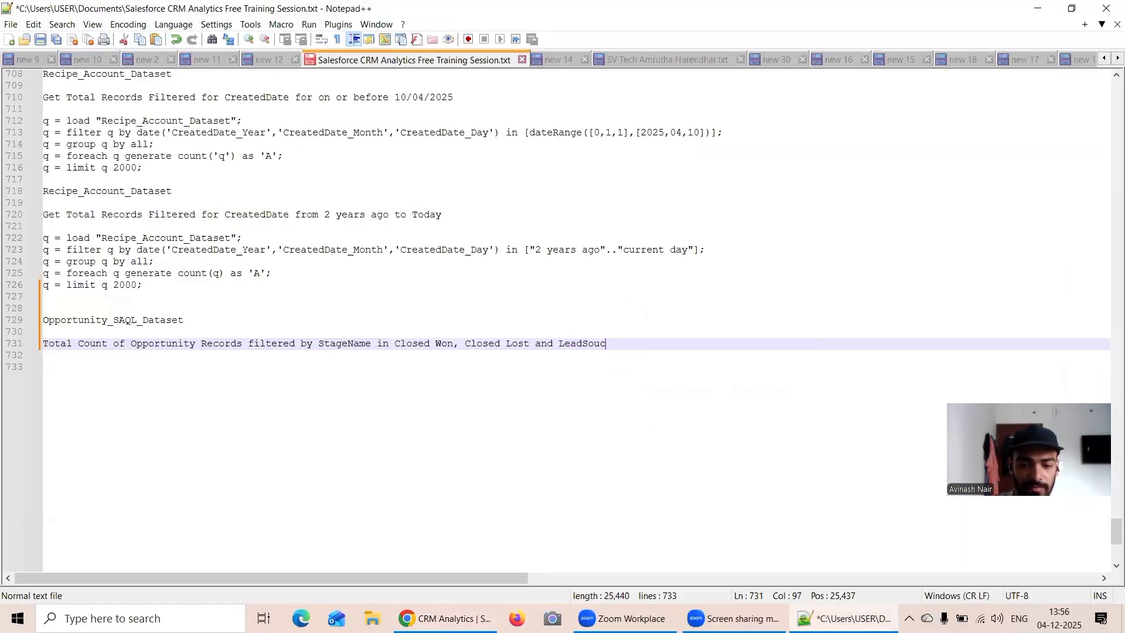
{"action": "type", "text": "e in Part"}
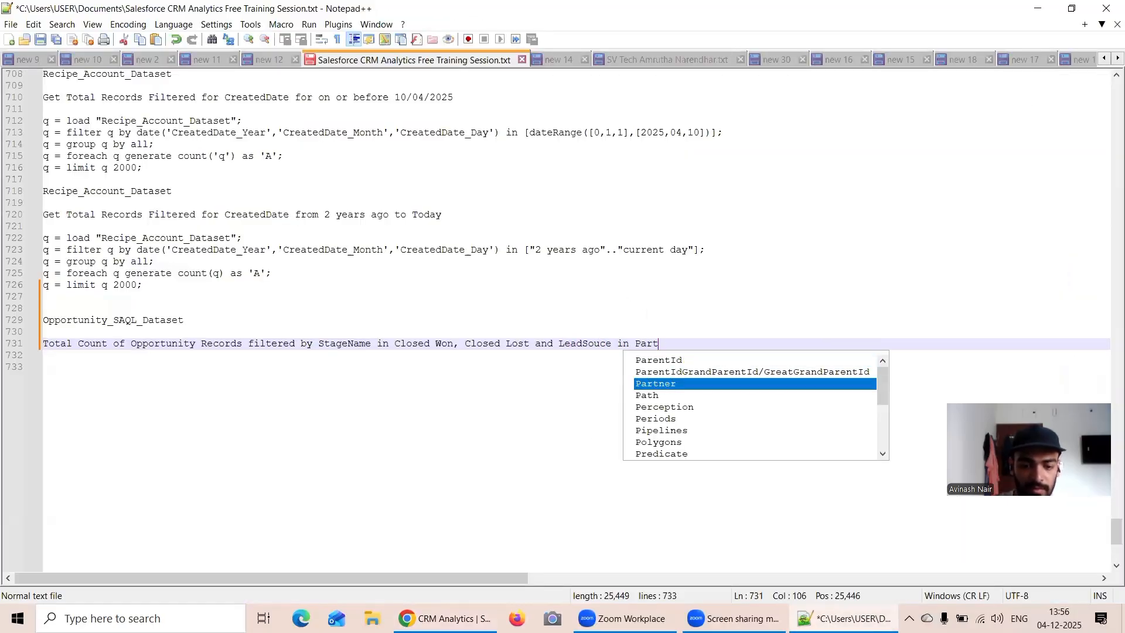
{"action": "type", "text": "ner, Web."}
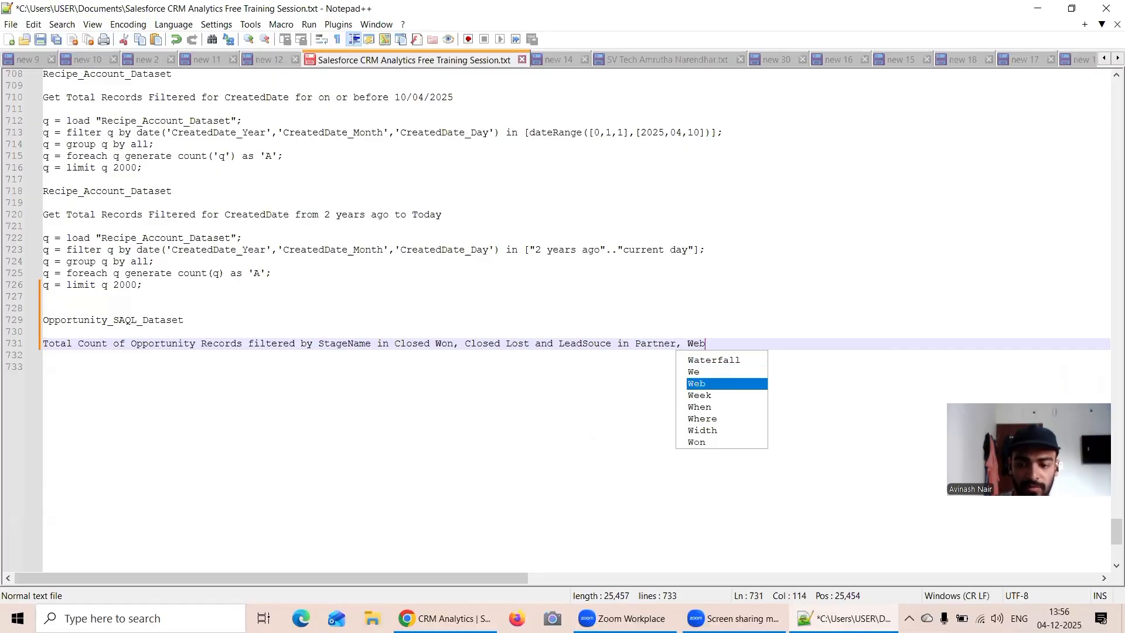
{"action": "key", "text": "Return"}
{"action": "key", "text": "Return"}
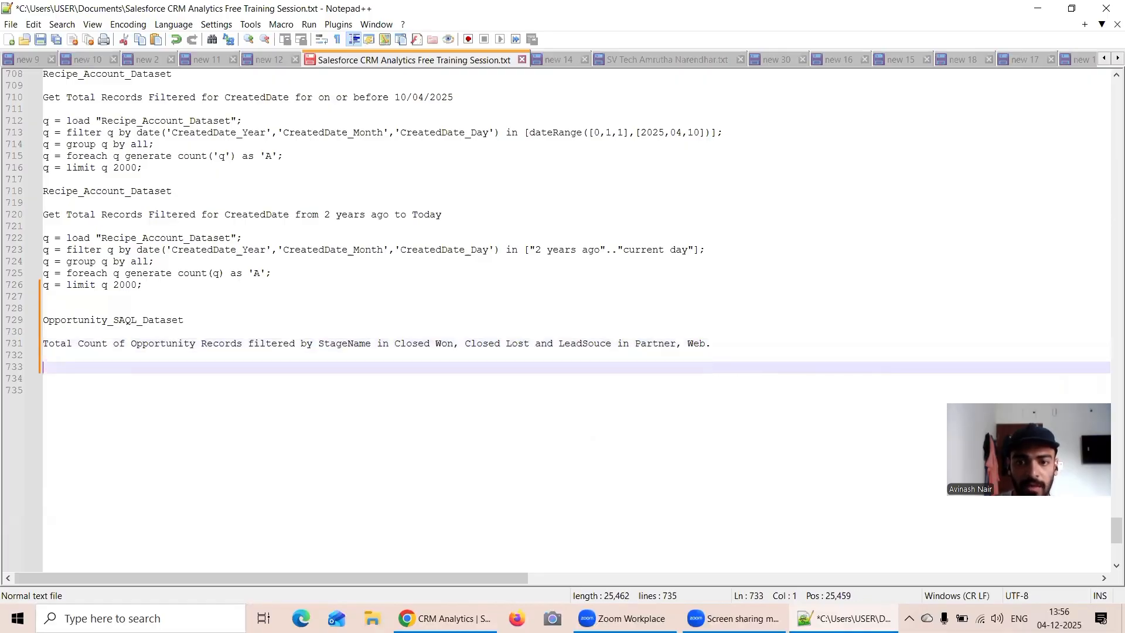
Switch to the CRM Analytics lens and examine the StageName and LeadSource filter statements in Query Mode.
{"action": "left_click", "coordinate": [469, 615]}
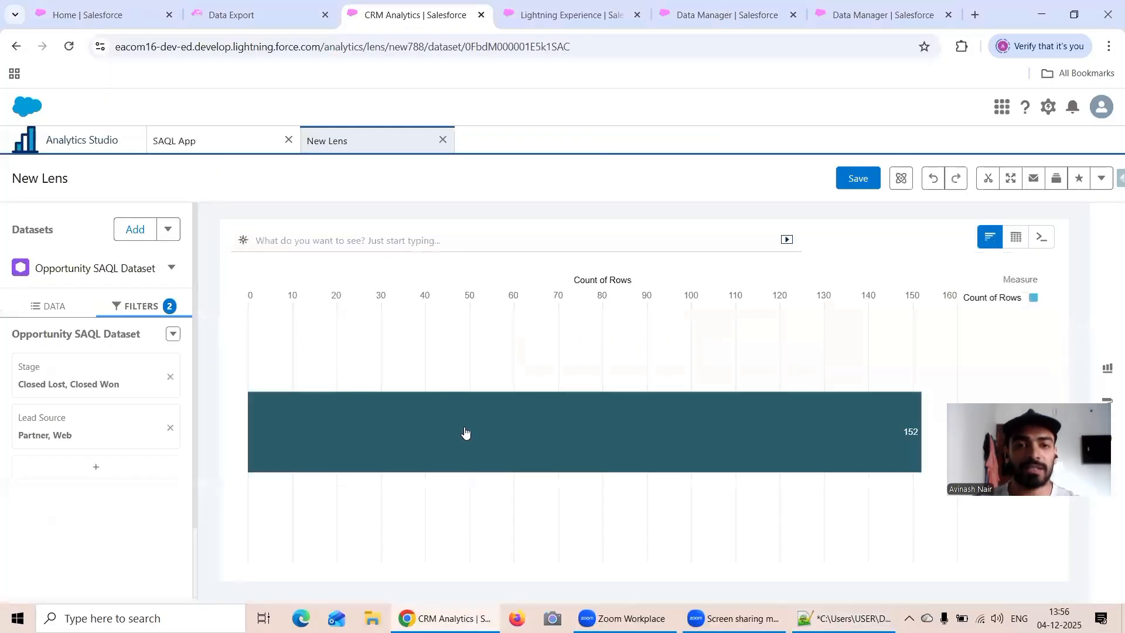
{"action": "left_click", "coordinate": [1042, 236]}
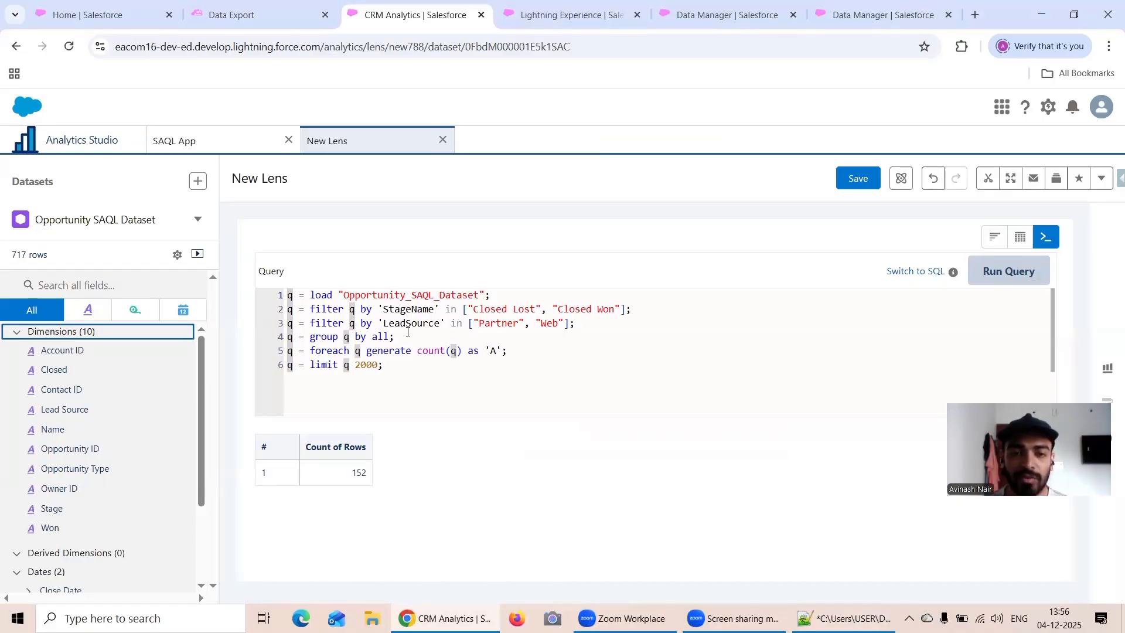
{"action": "left_click", "coordinate": [636, 311]}
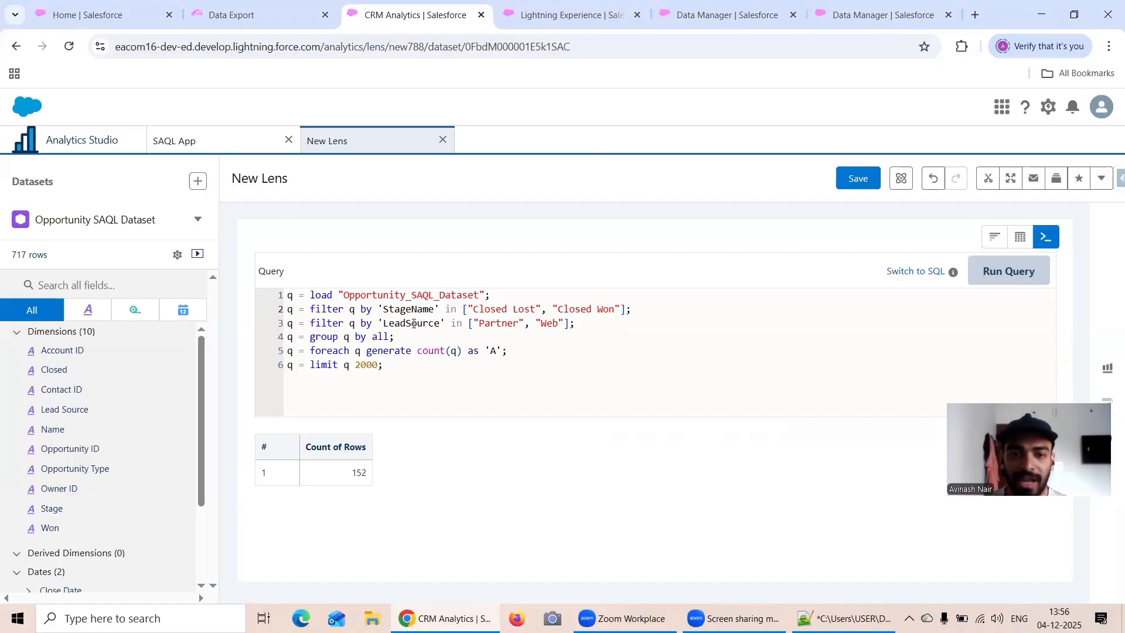
{"action": "left_click", "coordinate": [460, 323]}
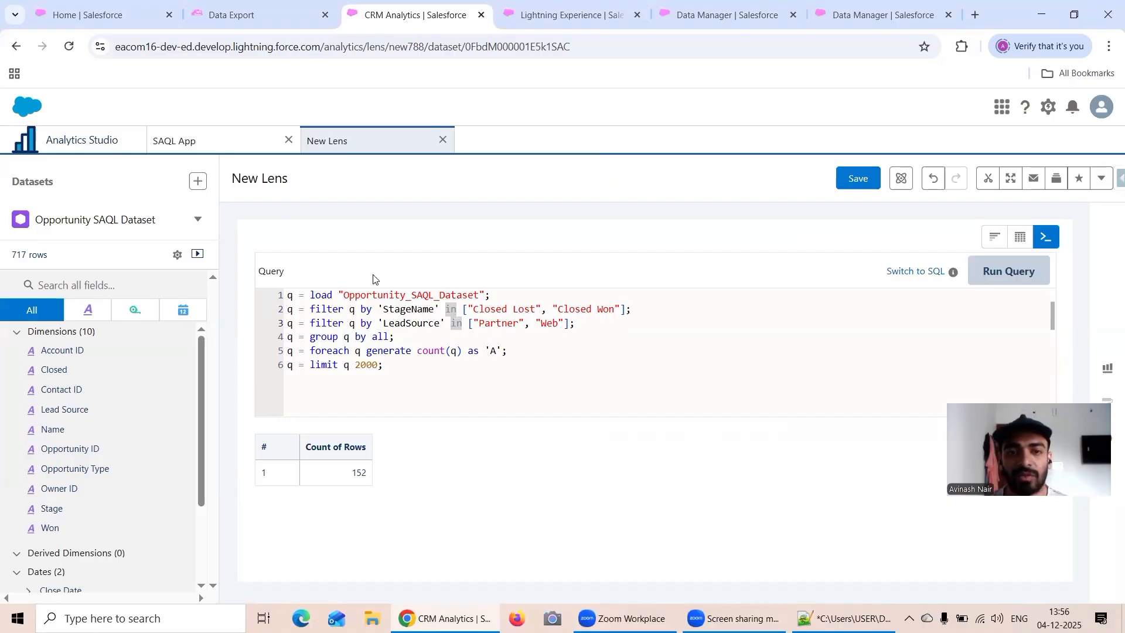
Open the Opportunity SAQL Dataset from the SAQL App in a new lens, and switch back to the Notepad++ notes.
{"action": "left_click", "coordinate": [221, 143]}
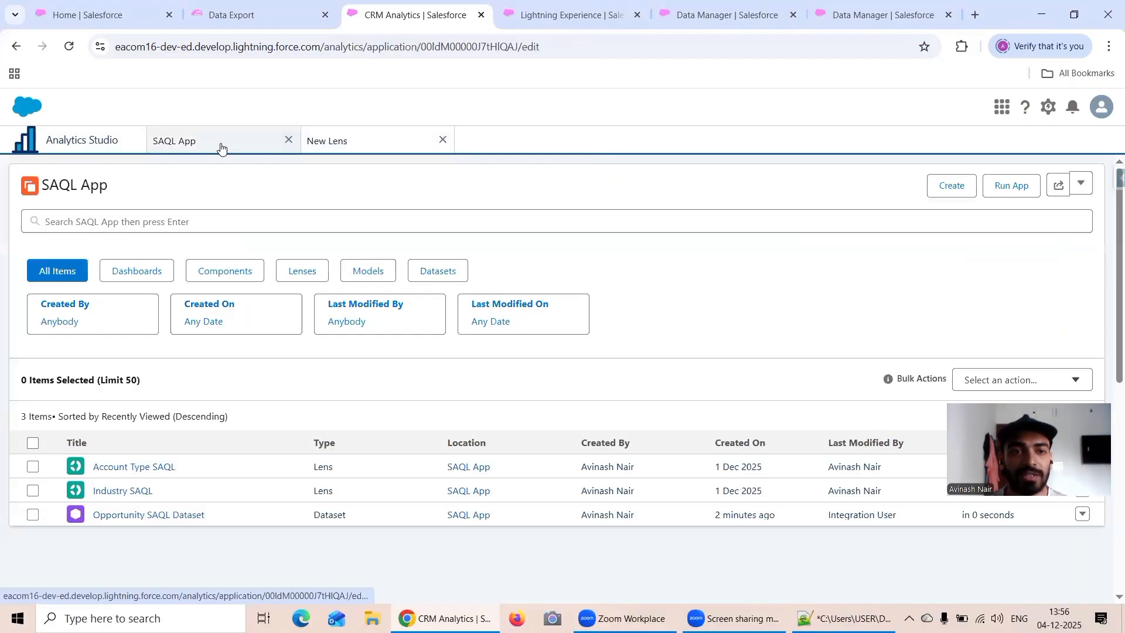
{"action": "left_click", "coordinate": [181, 514]}
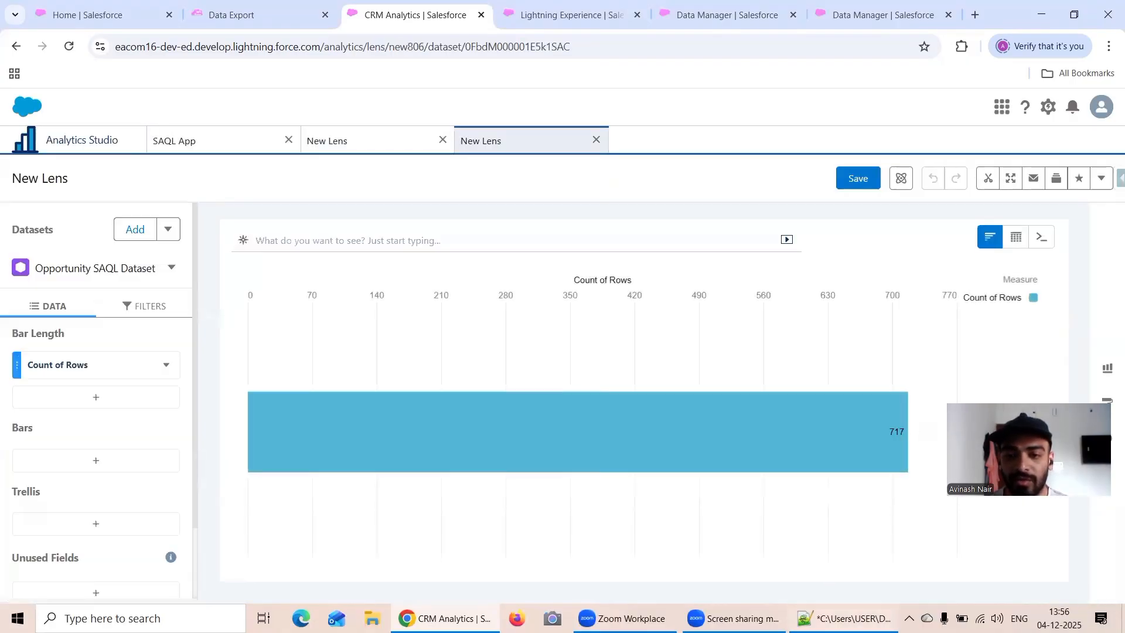
{"action": "left_click", "coordinate": [844, 618]}
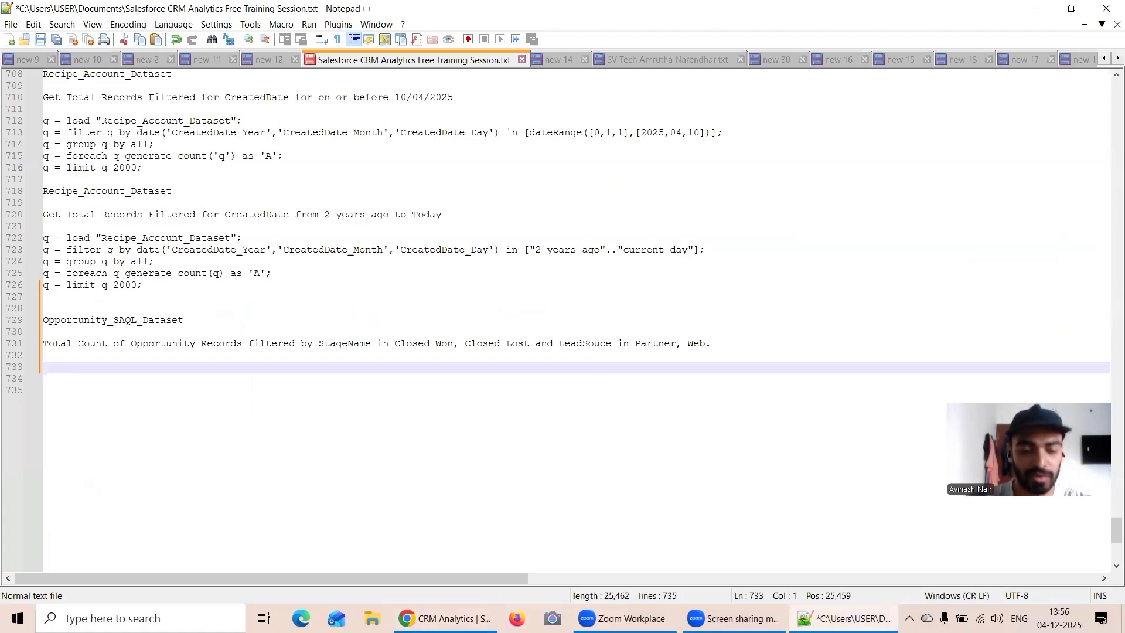
Write the load statement q = load ""; below the description, leaving the dataset name empty.
{"action": "type", "text": "q ="}
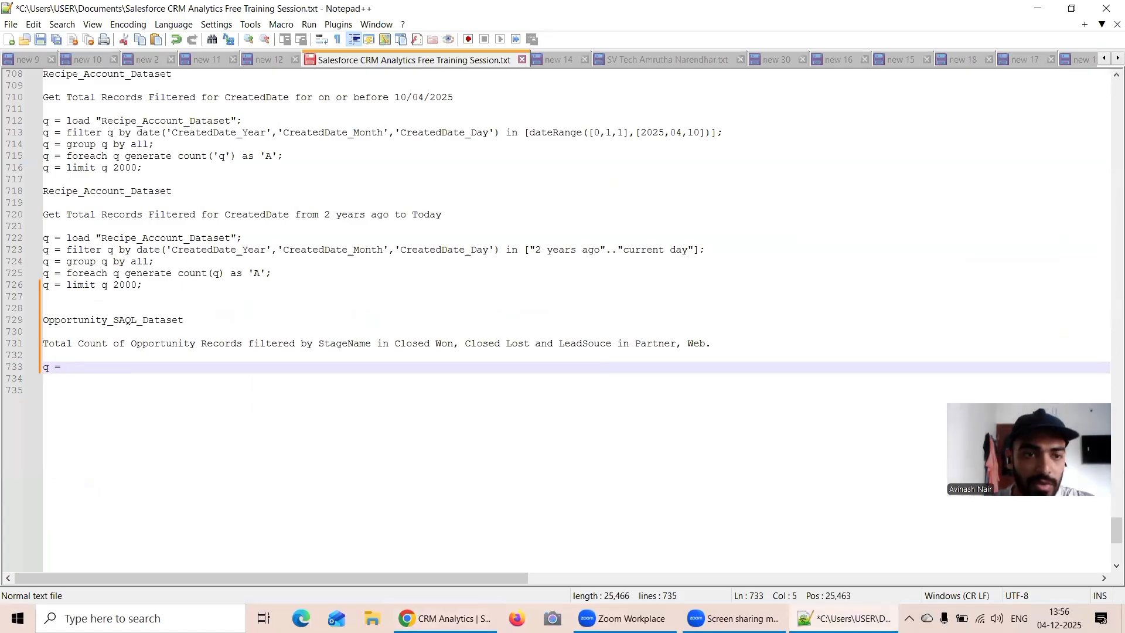
{"action": "scroll", "coordinate": [563, 316], "scroll_direction": "down", "scroll_amount": 6}
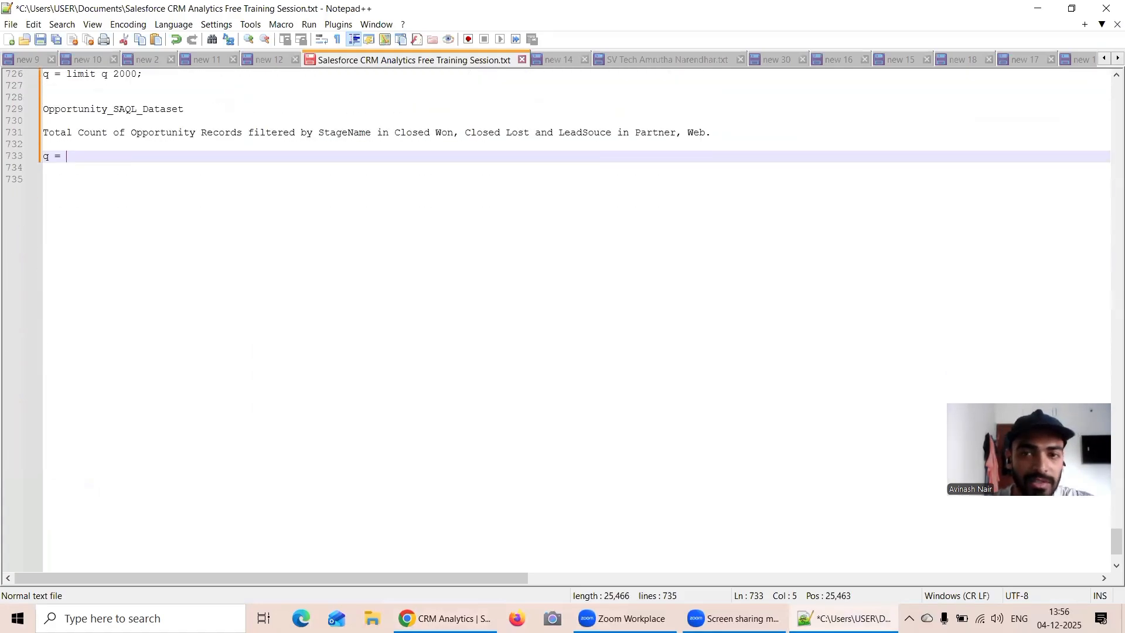
{"action": "left_click", "coordinate": [1117, 566]}
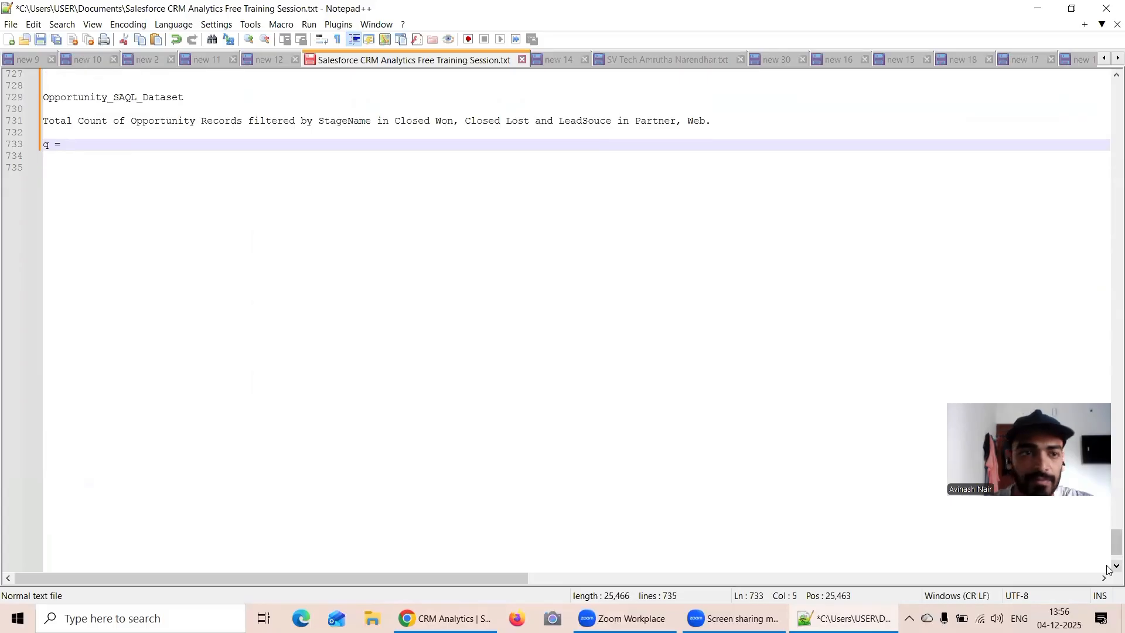
{"action": "left_click", "coordinate": [150, 153]}
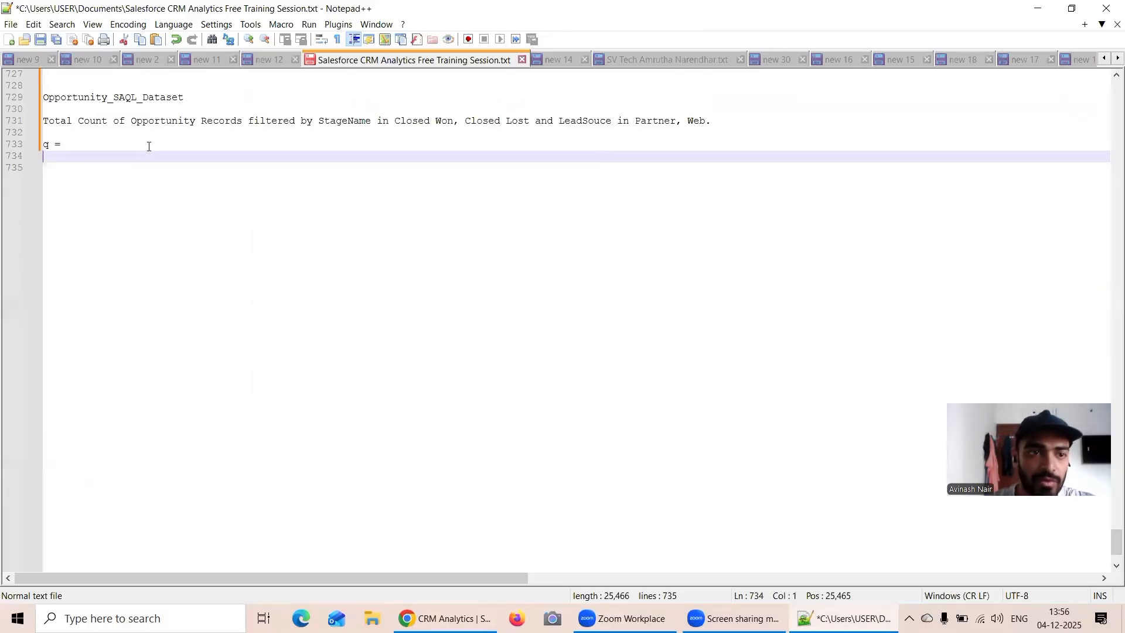
{"action": "left_click", "coordinate": [149, 146]}
{"action": "type", "text": "load \""}
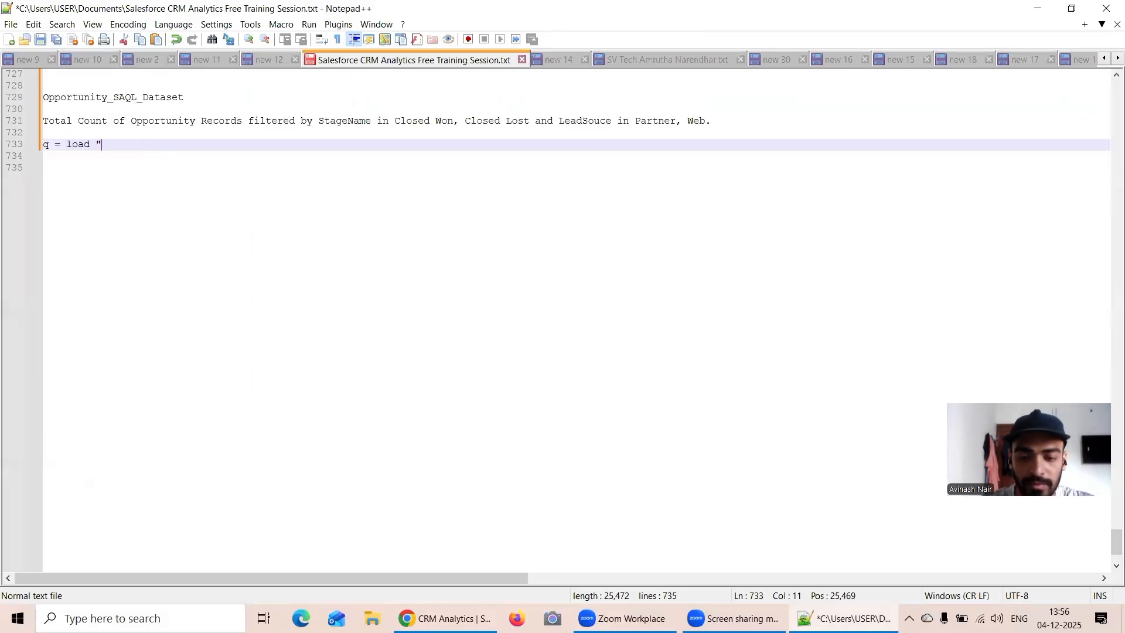
{"action": "type", "text": "\";"}
{"action": "key", "text": "Return"}
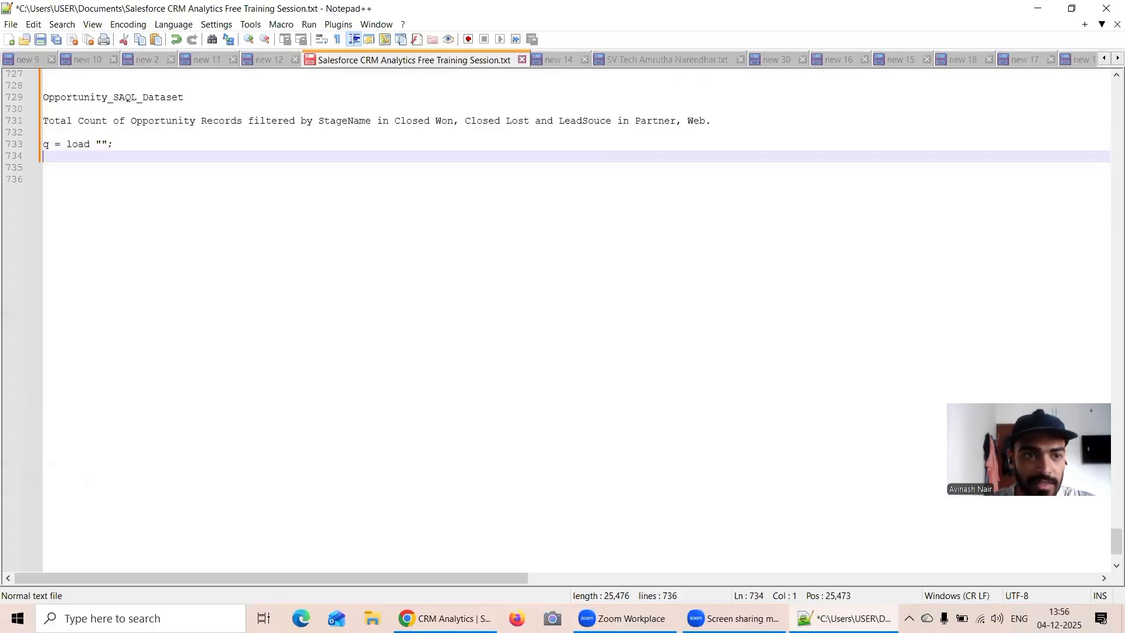
Add a placeholder line "q = filter" and the statement "q = group q by all;" below the load statement.
{"action": "type", "text": "q = fi"}
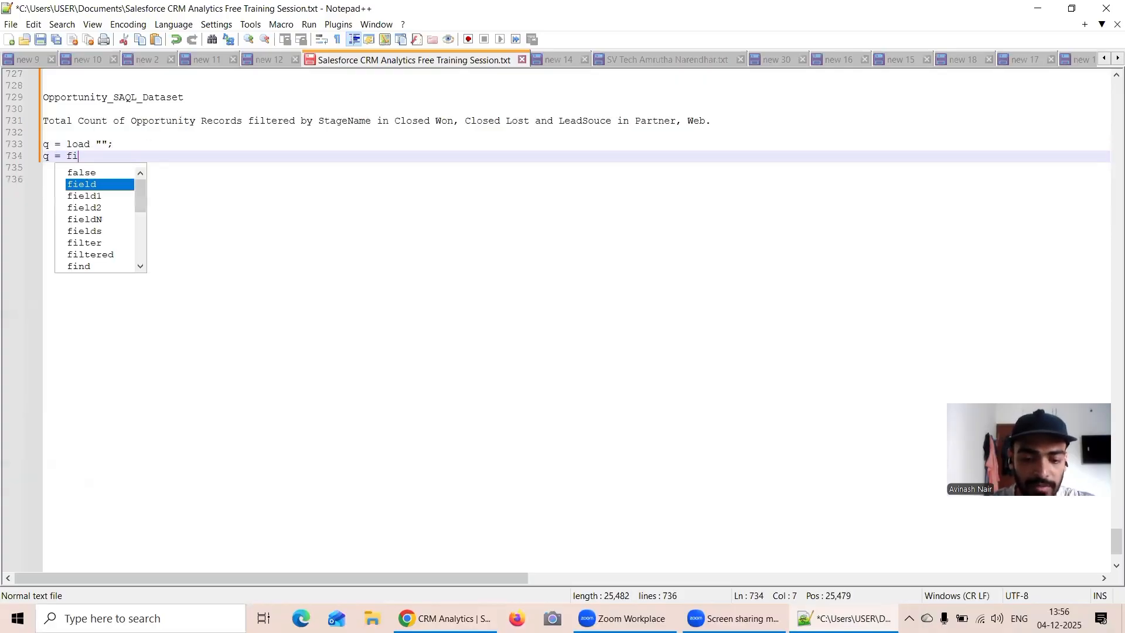
{"action": "type", "text": "lter"}
{"action": "key", "text": "Return"}
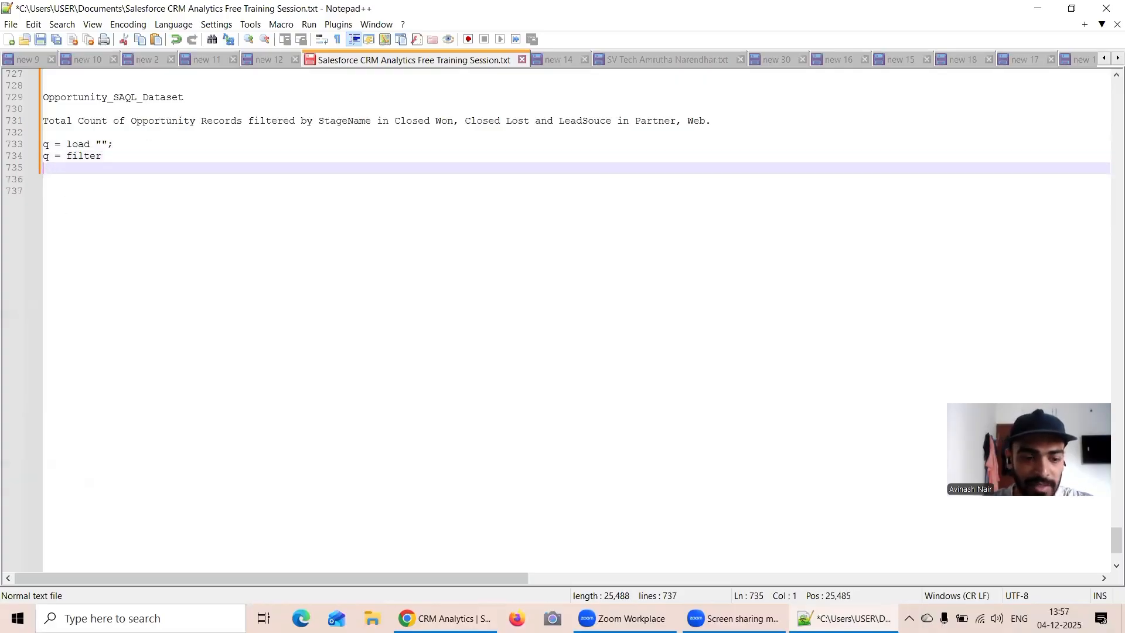
{"action": "type", "text": "q = gro"}
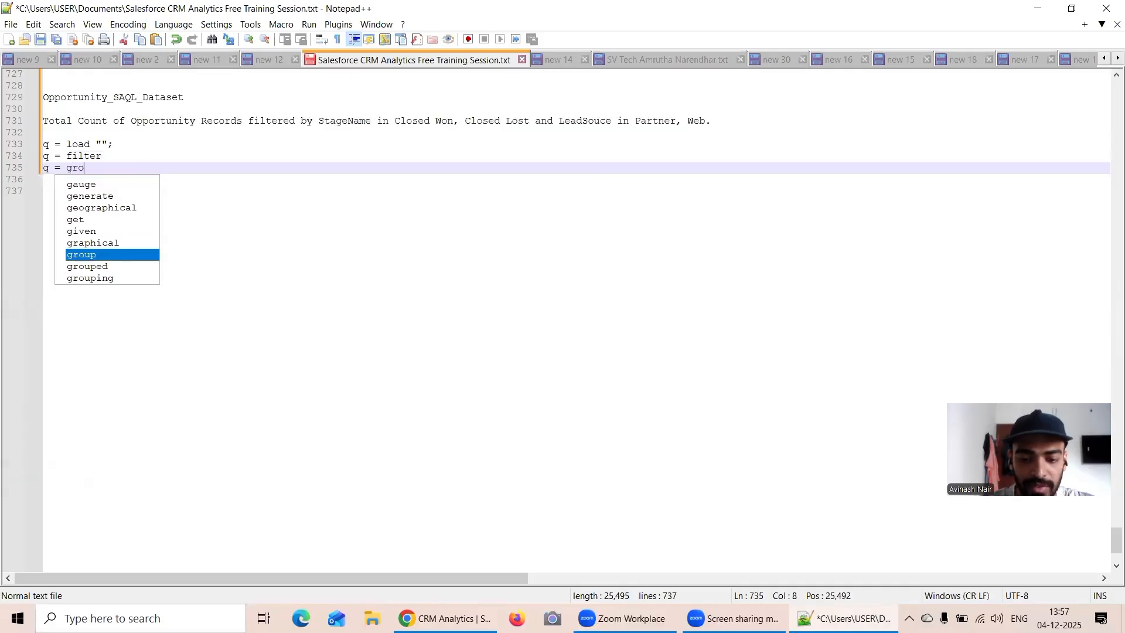
{"action": "type", "text": "up q by a"}
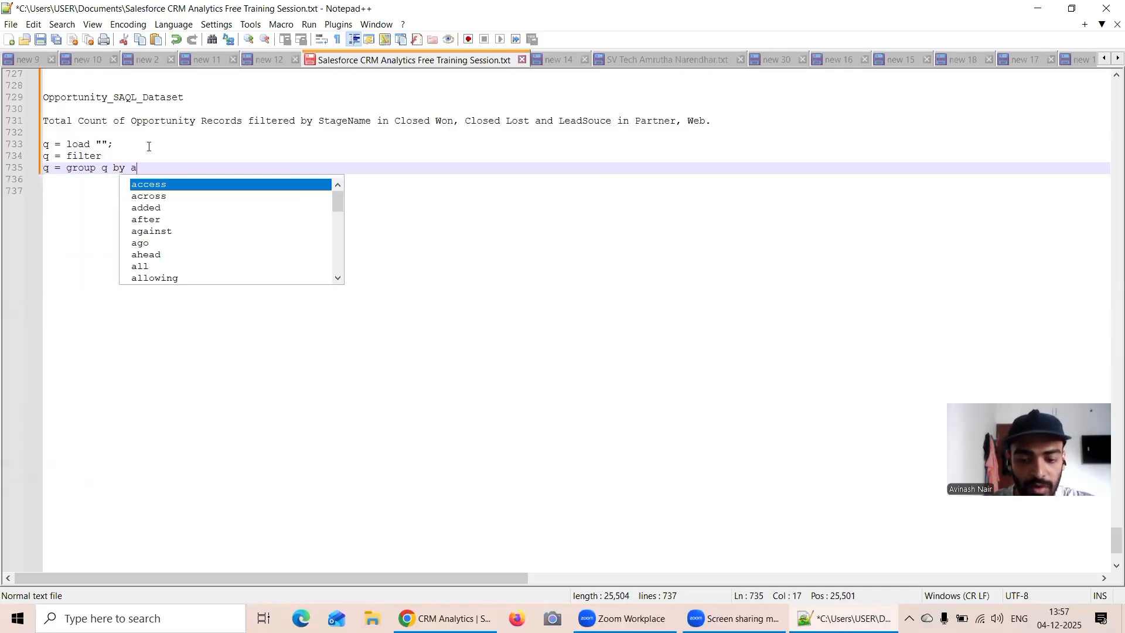
{"action": "type", "text": "ll;"}
{"action": "key", "text": "Return"}
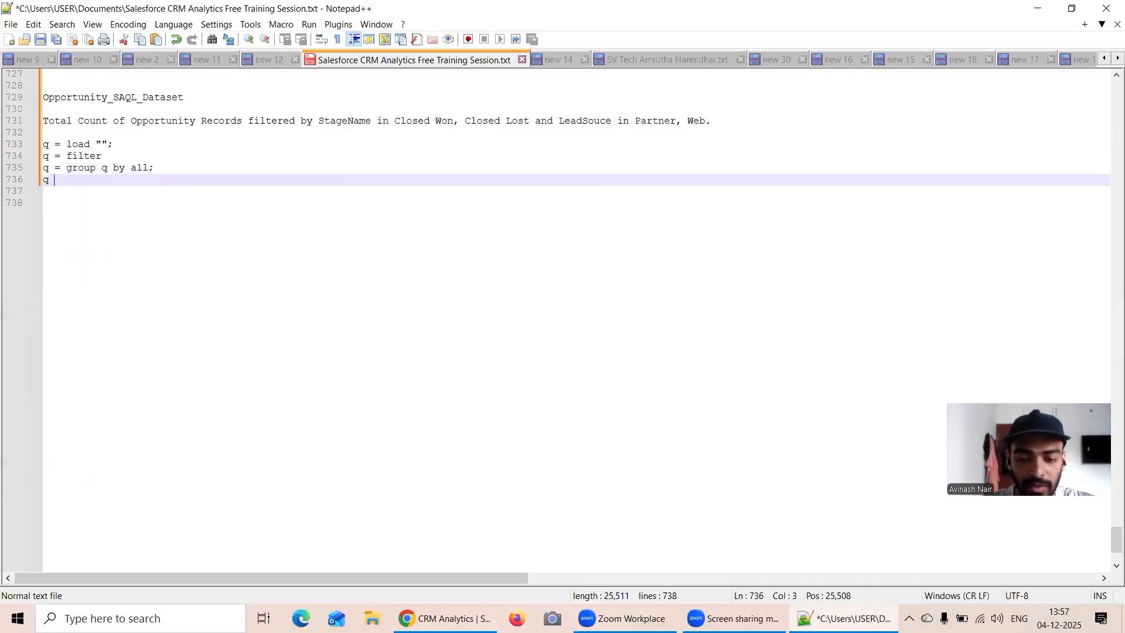
Write the statement q = foreach q generate count(q) as 'A'; below the group statement.
{"action": "type", "text": "q = foreach "}
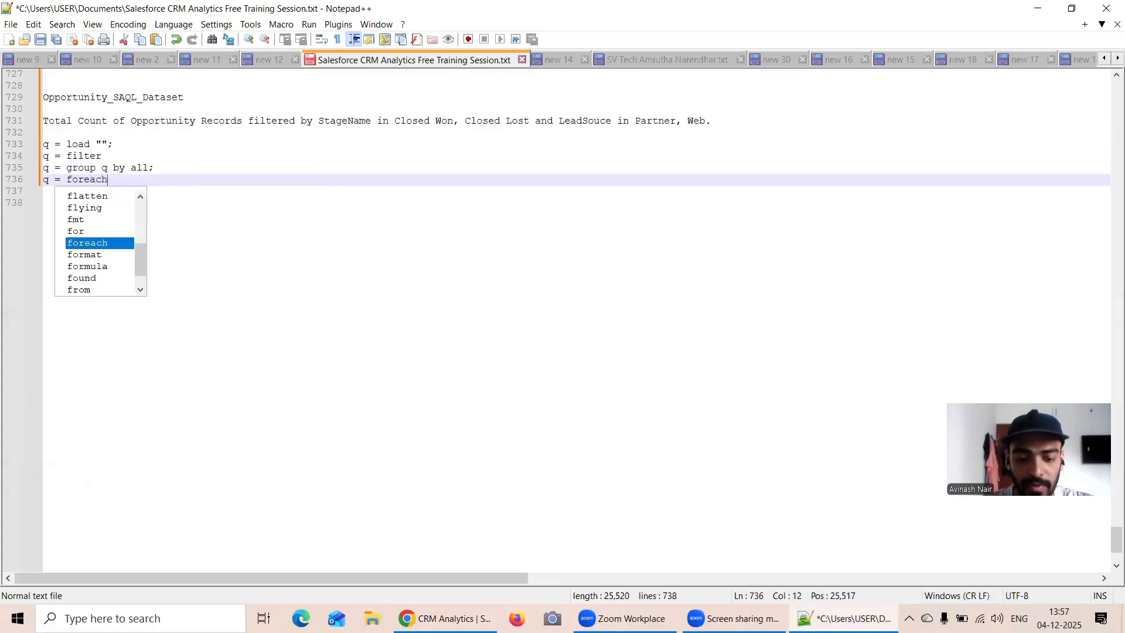
{"action": "type", "text": "q generat"}
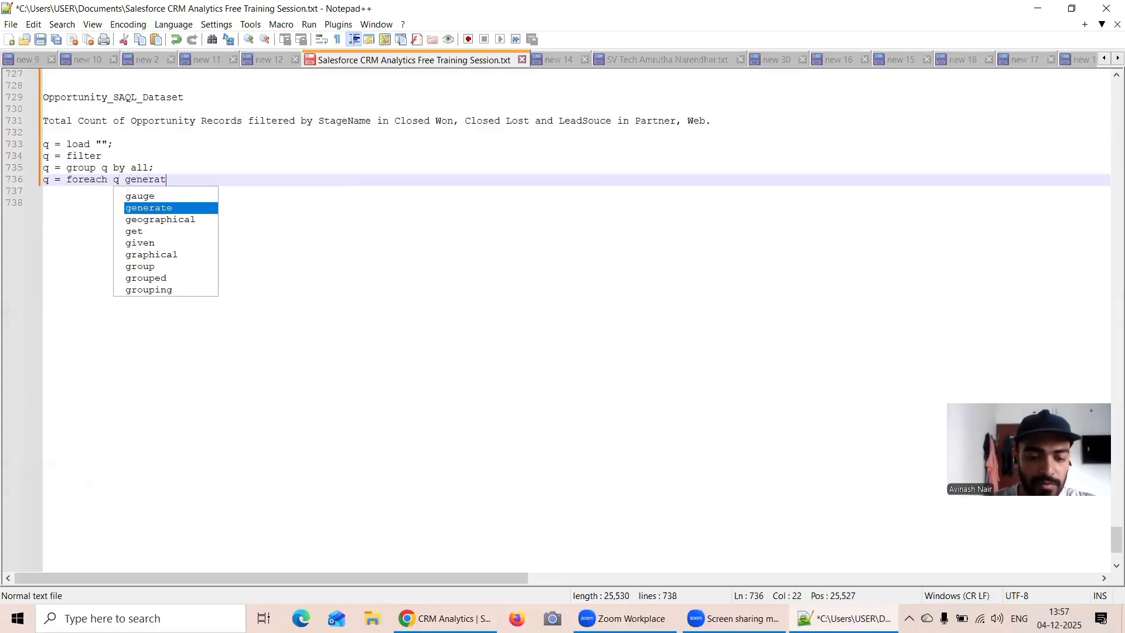
{"action": "type", "text": "e co"}
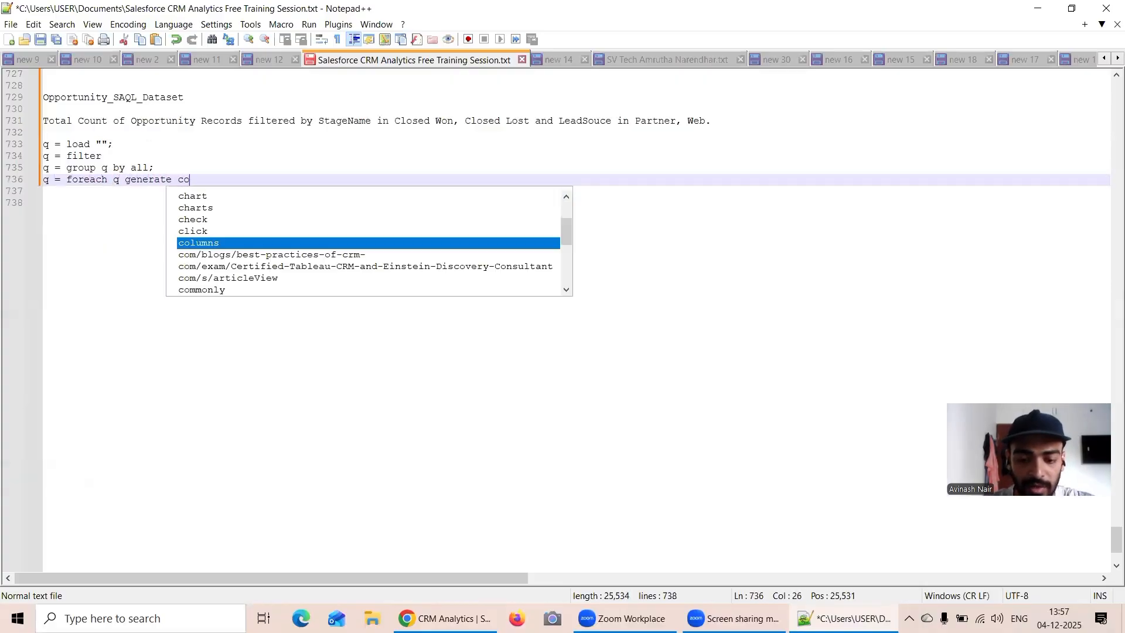
{"action": "type", "text": "unt()"}
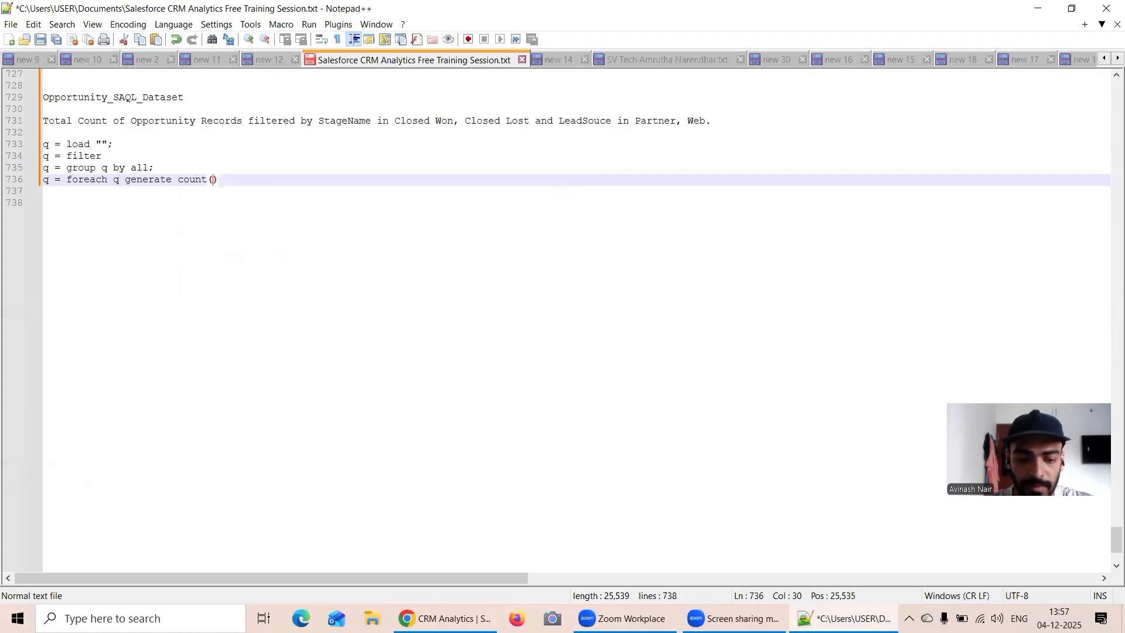
{"action": "type", "text": "q) as "}
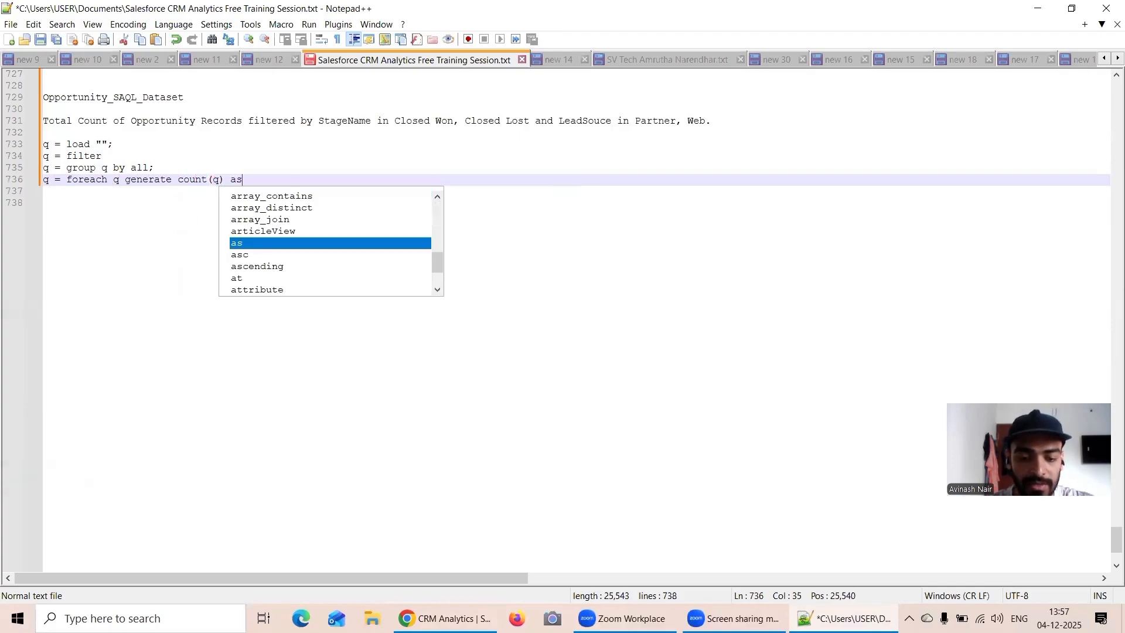
{"action": "type", "text": "'A';"}
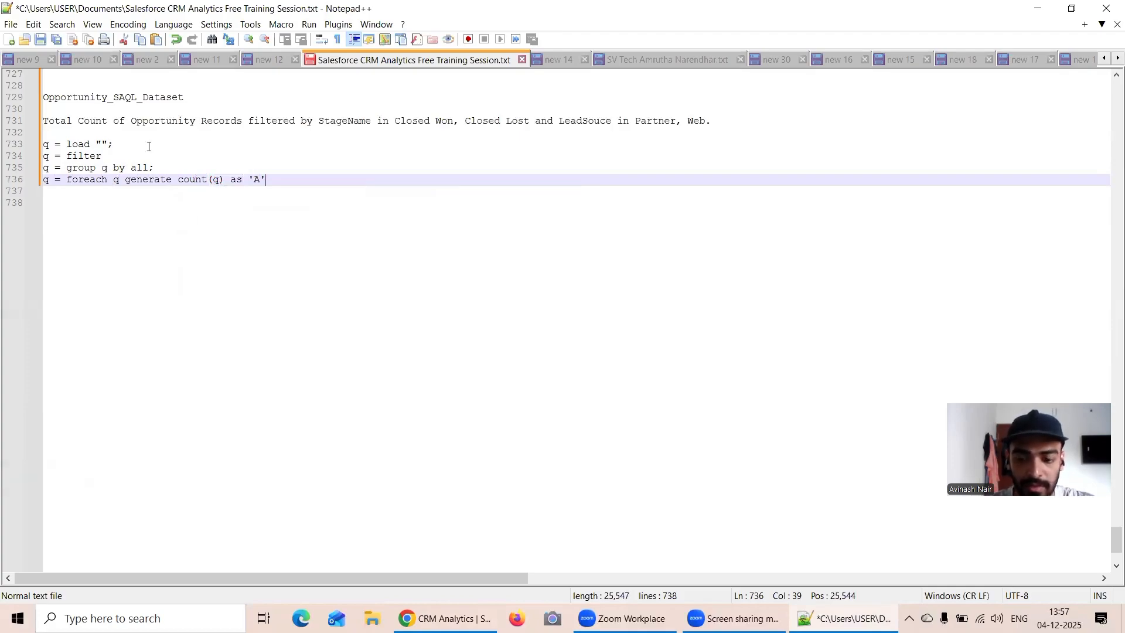
Add the closing statement q = limit q 2000; on a new line below the foreach statement.
{"action": "key", "text": "Return"}
{"action": "type", "text": "q ="}
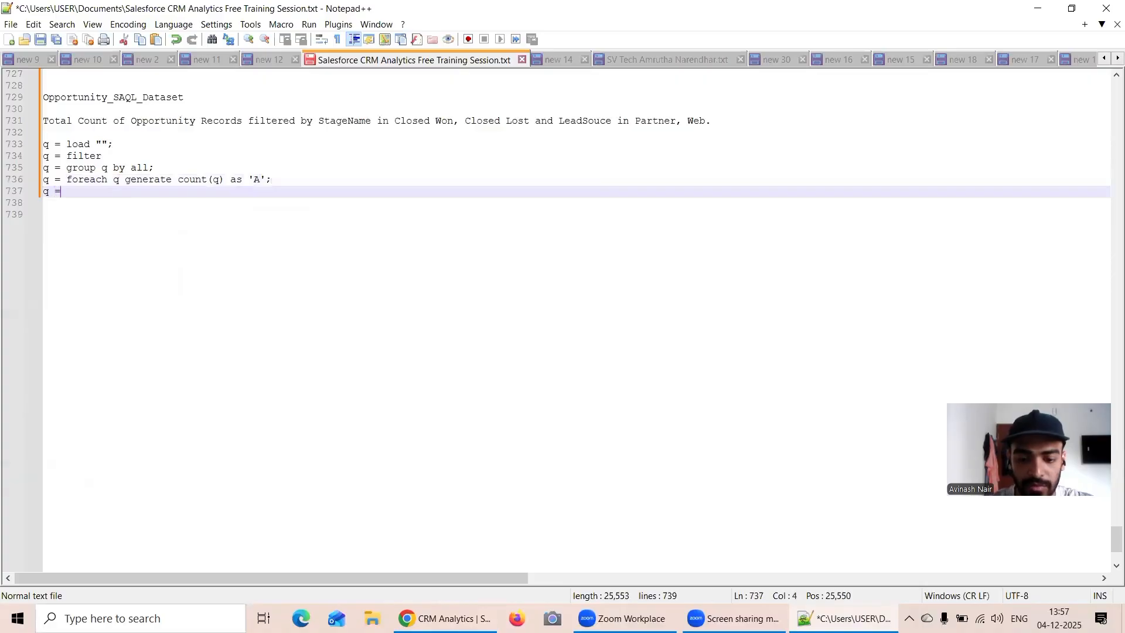
{"action": "type", "text": " order"}
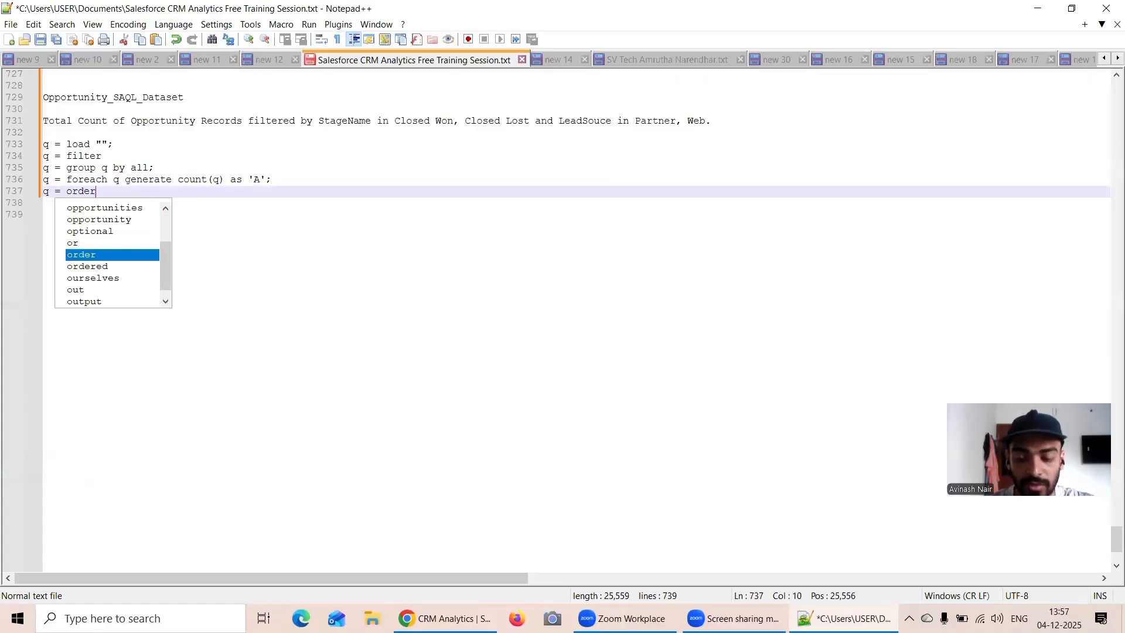
{"action": "key", "text": "BackSpace"}
{"action": "key", "text": "BackSpace"}
{"action": "key", "text": "BackSpace"}
{"action": "key", "text": "BackSpace"}
{"action": "key", "text": "BackSpace"}
{"action": "type", "text": "li"}
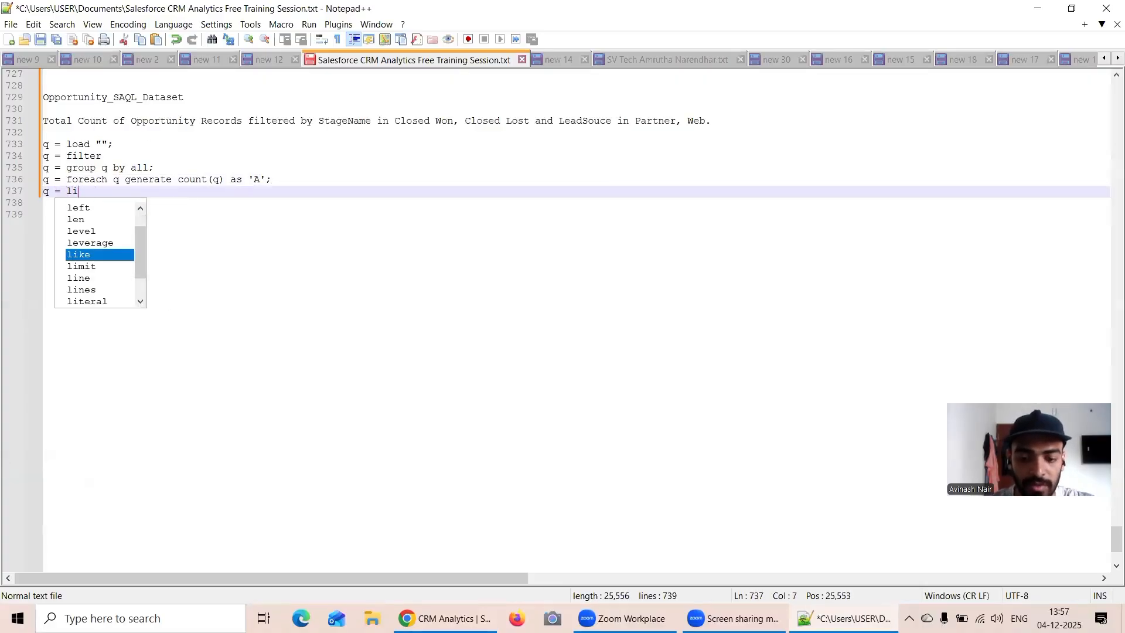
{"action": "type", "text": "mit q 2000;"}
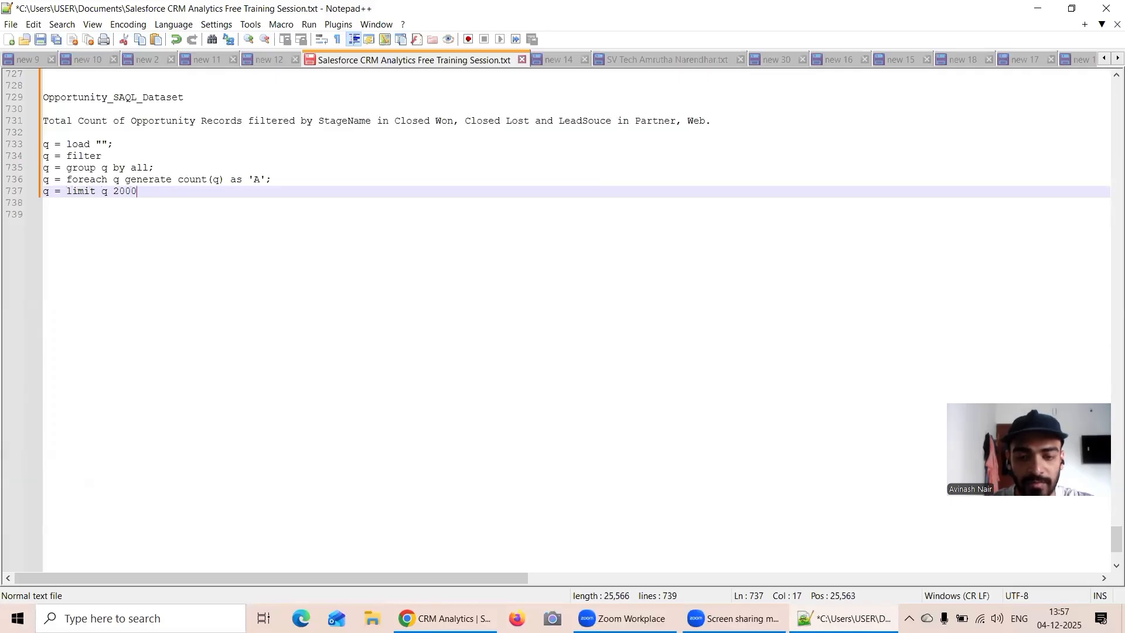
Copy the dataset name Opportunity_SAQL_Dataset from the heading into the empty quotes of the load statement.
{"action": "double_click", "coordinate": [126, 99]}
{"action": "key", "text": "ctrl+c"}
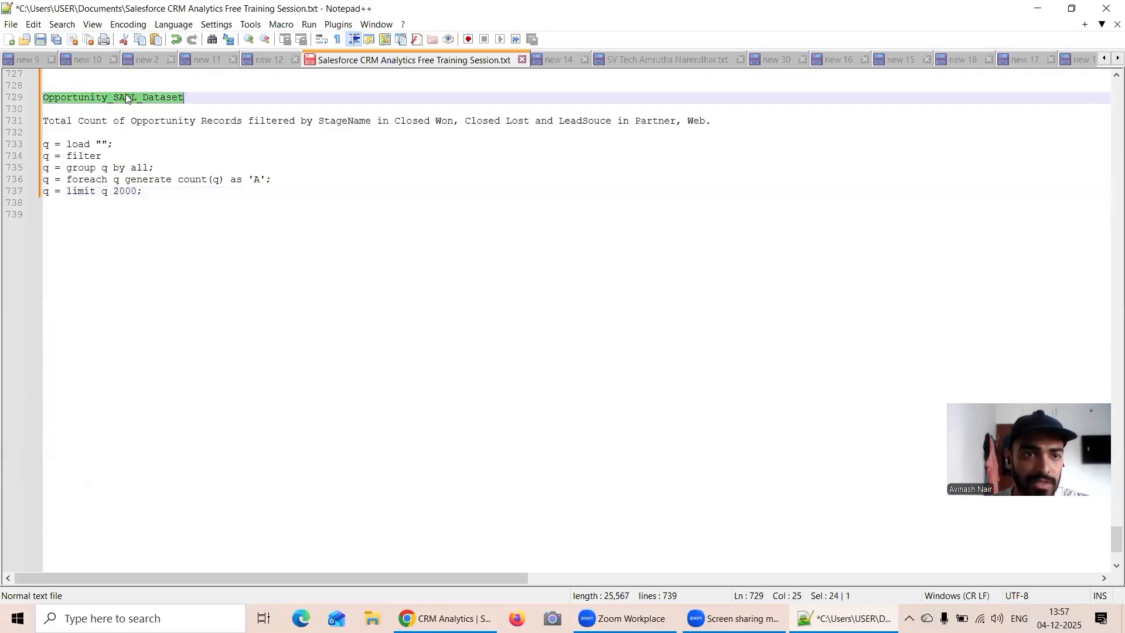
{"action": "left_click", "coordinate": [97, 145]}
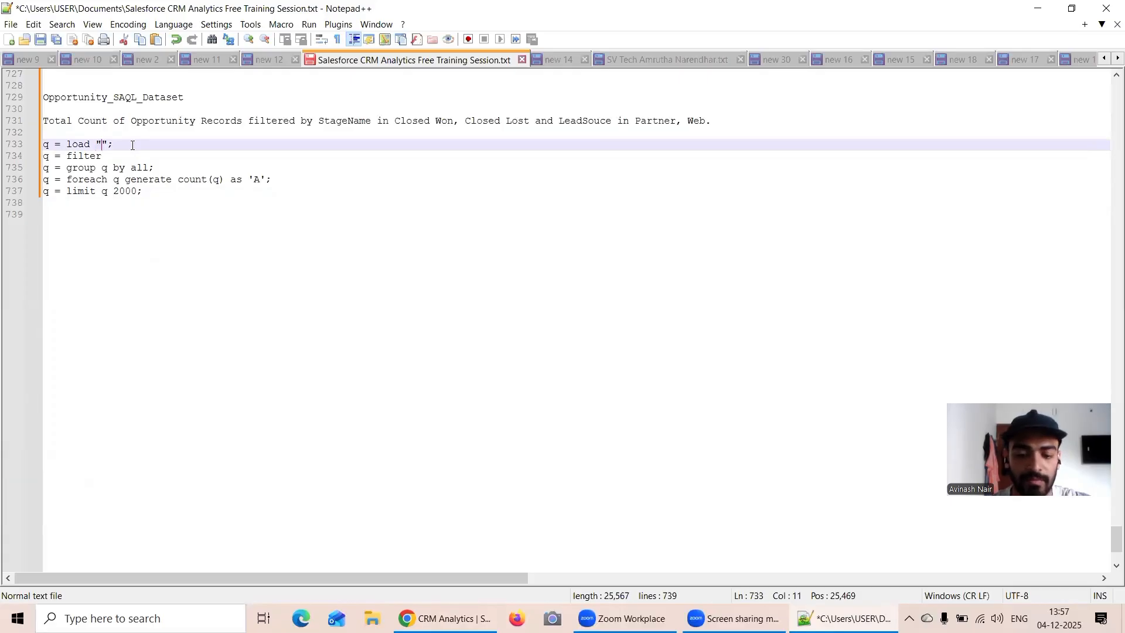
{"action": "key", "text": "ctrl+v"}
Extend the placeholder filter line with by 'StageName'.
{"action": "left_click", "coordinate": [130, 157]}
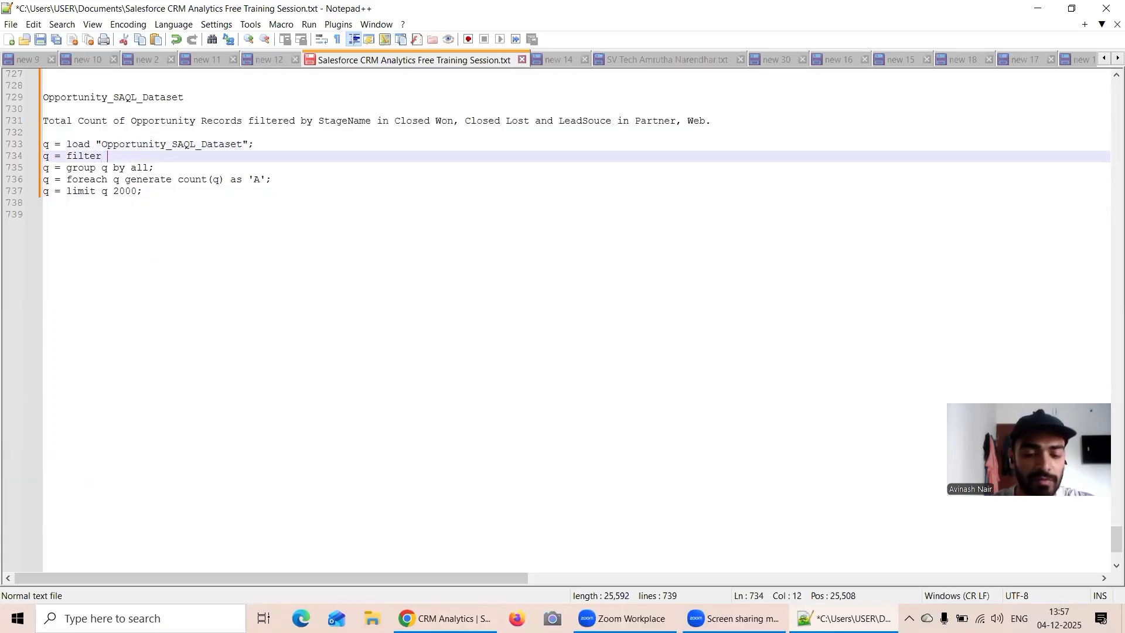
{"action": "type", "text": "by ''"}
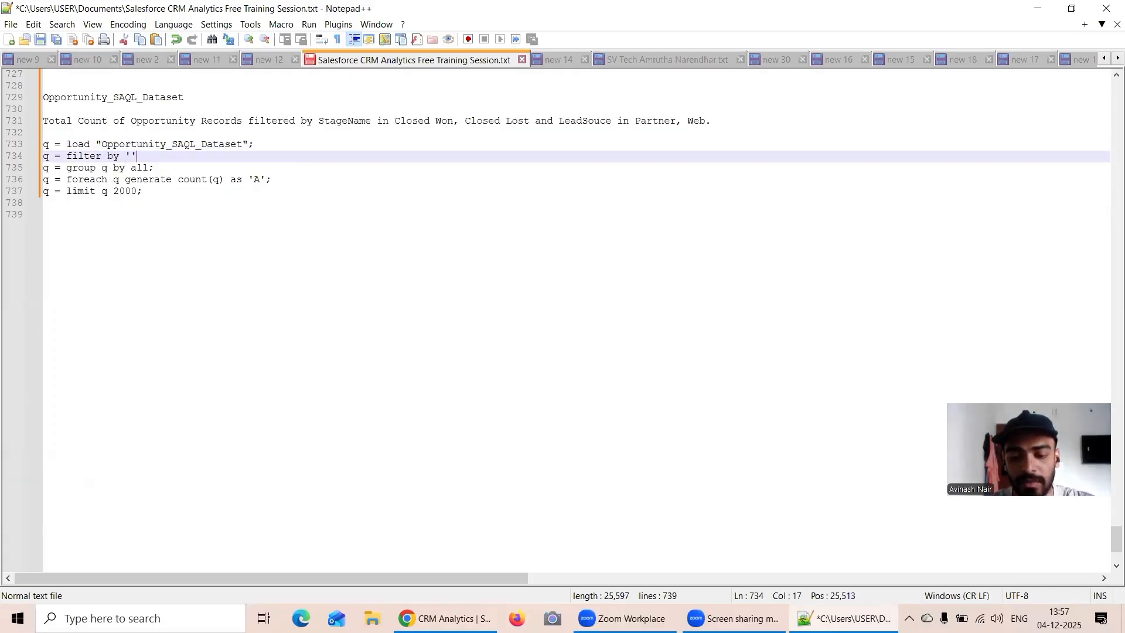
{"action": "type", "text": "Stage"}
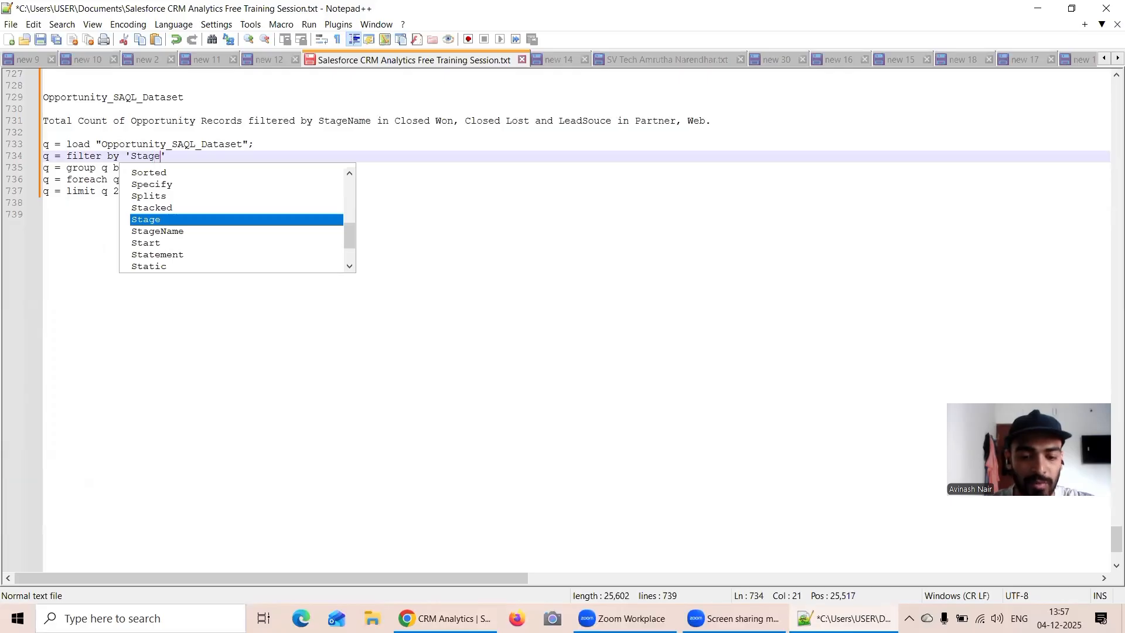
{"action": "key", "text": "Escape"}
{"action": "type", "text": "Name"}
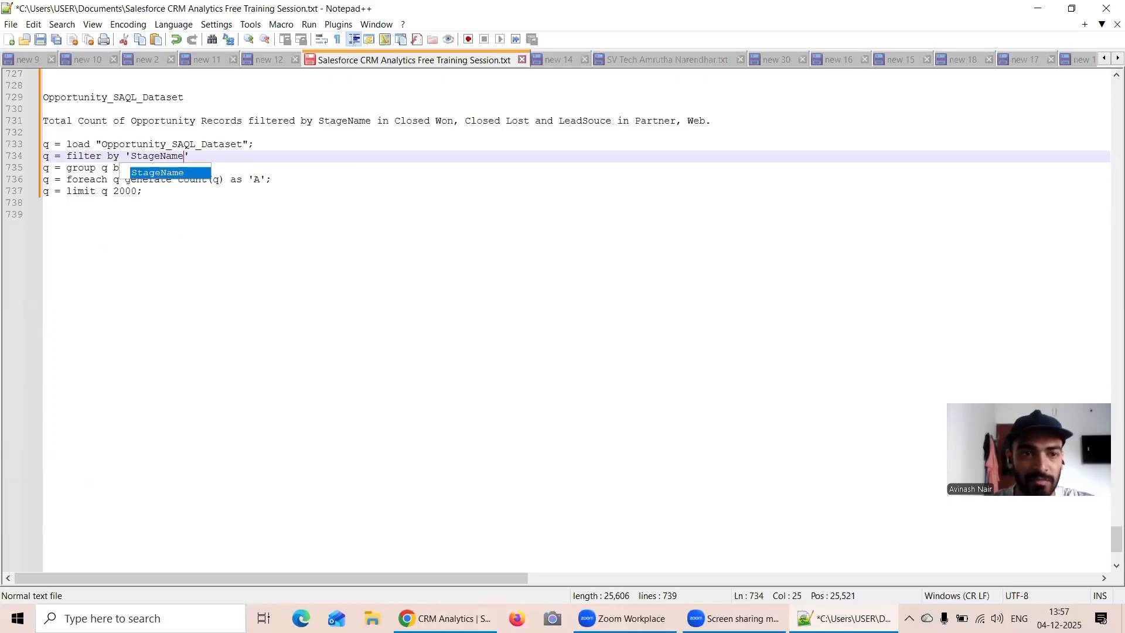
{"action": "key", "text": "Right"}
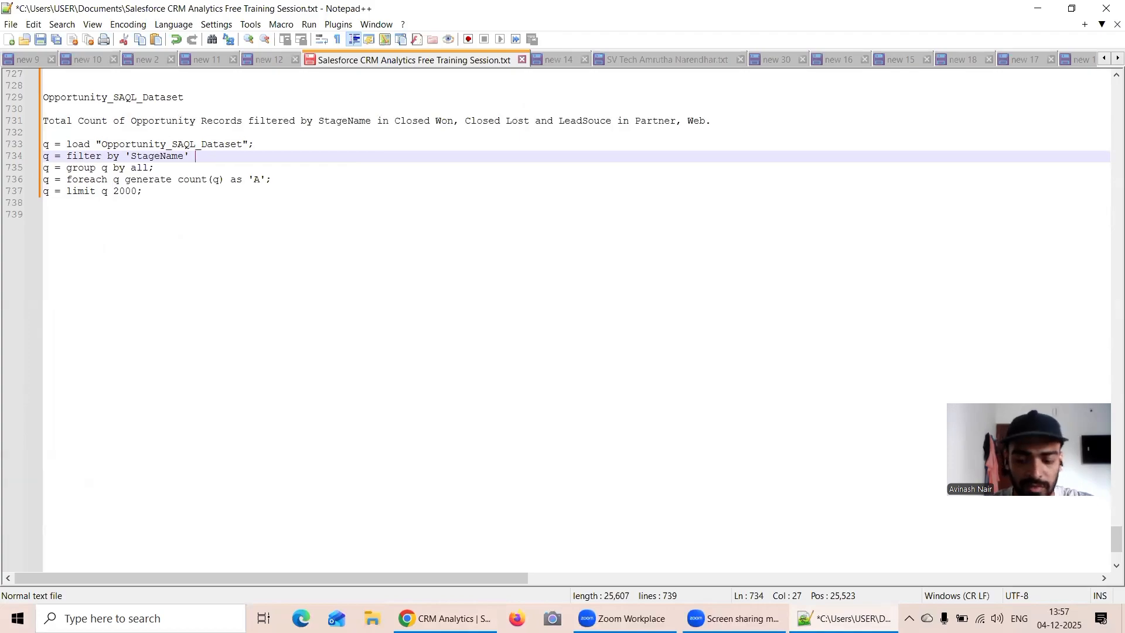
Insert the missing stream name q between filter and by in the filter statement.
{"action": "key", "text": "Left"}
{"action": "key", "text": "Left"}
{"action": "key", "text": "Left"}
{"action": "key", "text": "Left"}
{"action": "key", "text": "Left"}
{"action": "key", "text": "Left"}
{"action": "key", "text": "Left"}
{"action": "key", "text": "Left"}
{"action": "key", "text": "Left"}
{"action": "key", "text": "Left"}
{"action": "key", "text": "Left"}
{"action": "key", "text": "Left"}
{"action": "key", "text": "Left"}
{"action": "key", "text": "Left"}
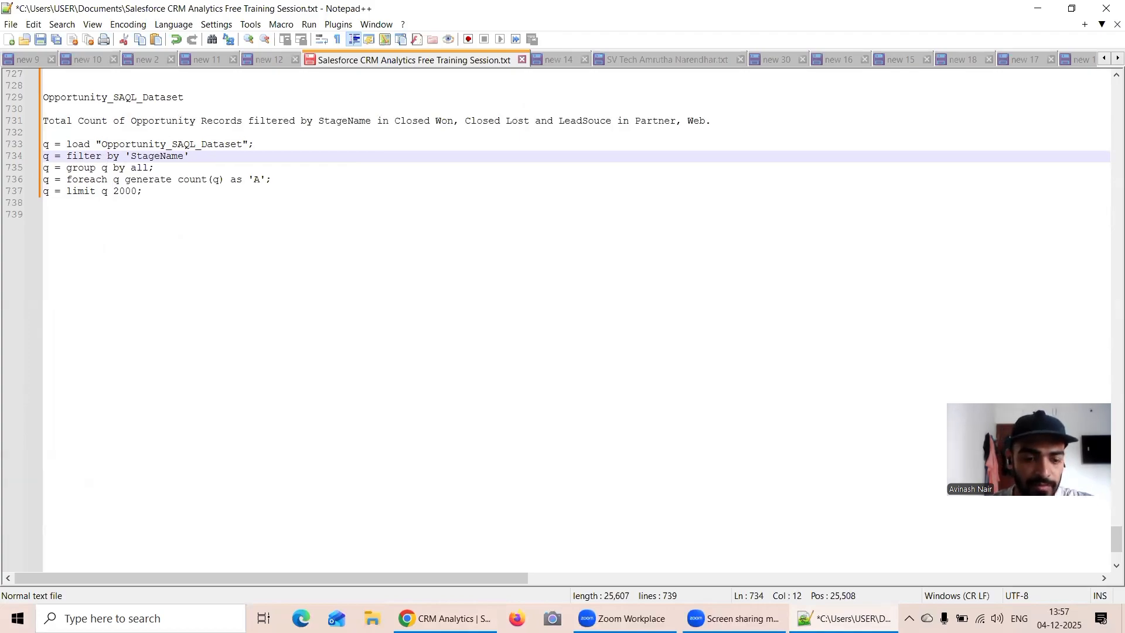
{"action": "type", "text": "q"}
{"action": "key", "text": "Right"}
{"action": "key", "text": "Right"}
{"action": "key", "text": "Right"}
{"action": "key", "text": "Right"}
{"action": "key", "text": "Right"}
{"action": "key", "text": "Right"}
{"action": "key", "text": "Right"}
{"action": "key", "text": "Right"}
{"action": "key", "text": "Right"}
{"action": "key", "text": "Right"}
{"action": "key", "text": "Right"}
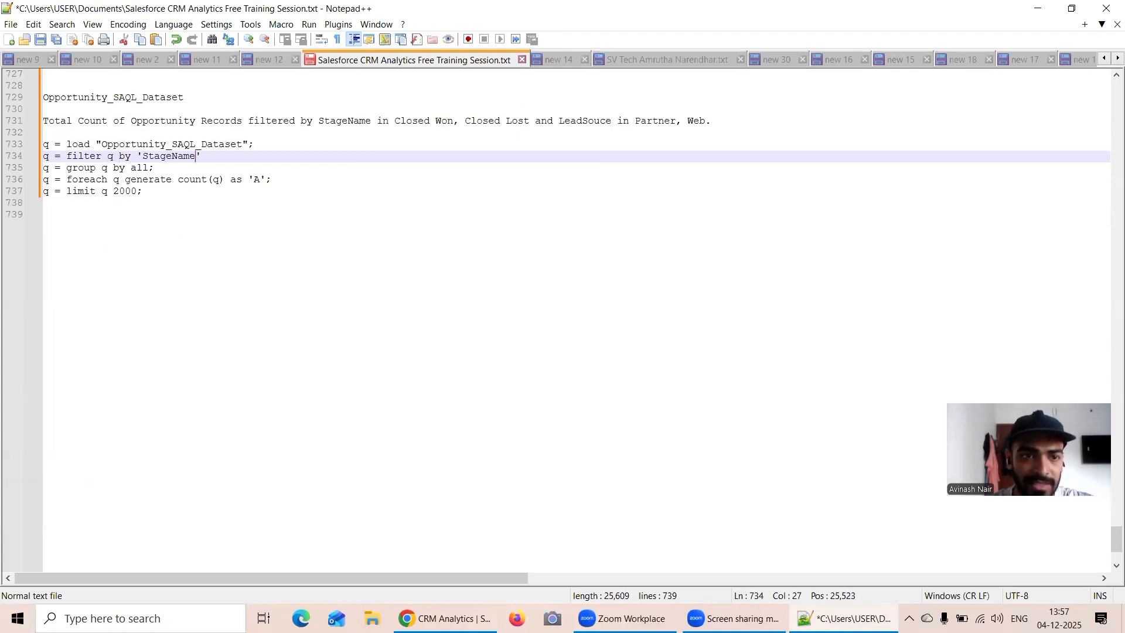
Complete the StageName condition with in ["Closed Won", "Closed Lost"].
{"action": "type", "text": "in "}
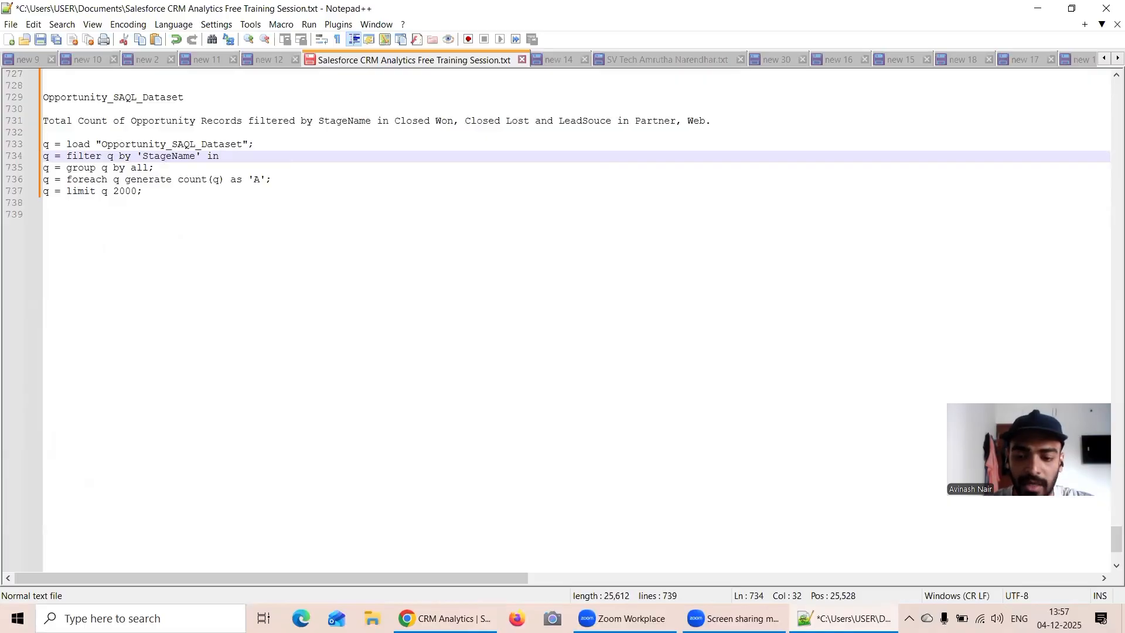
{"action": "type", "text": "[\"\""}
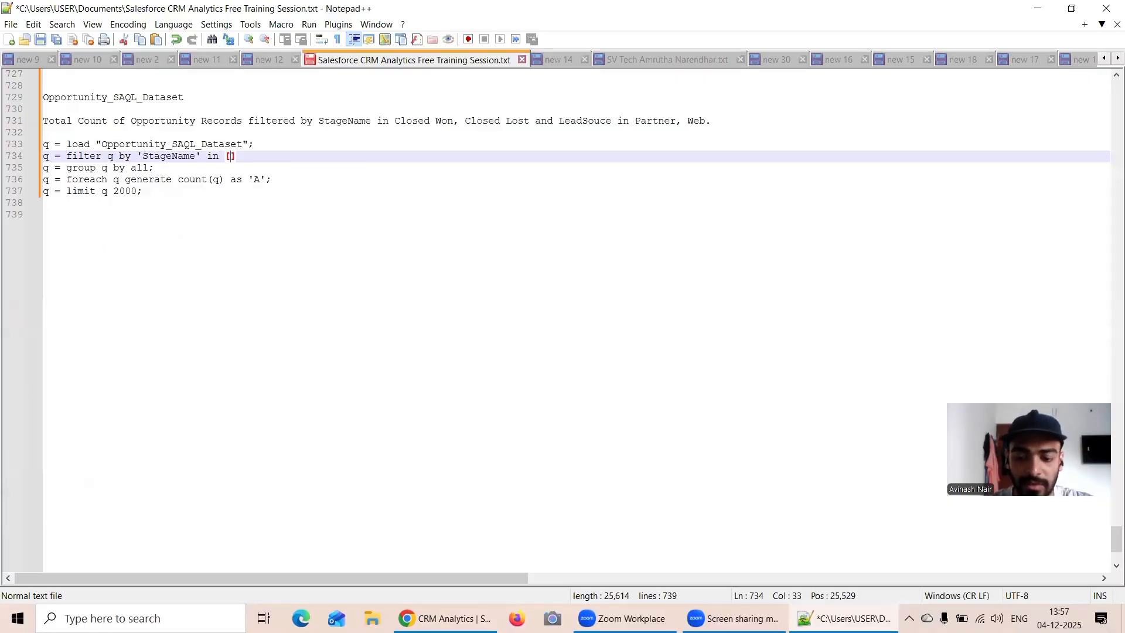
{"action": "key", "text": "Left"}
{"action": "type", "text": "Closed "}
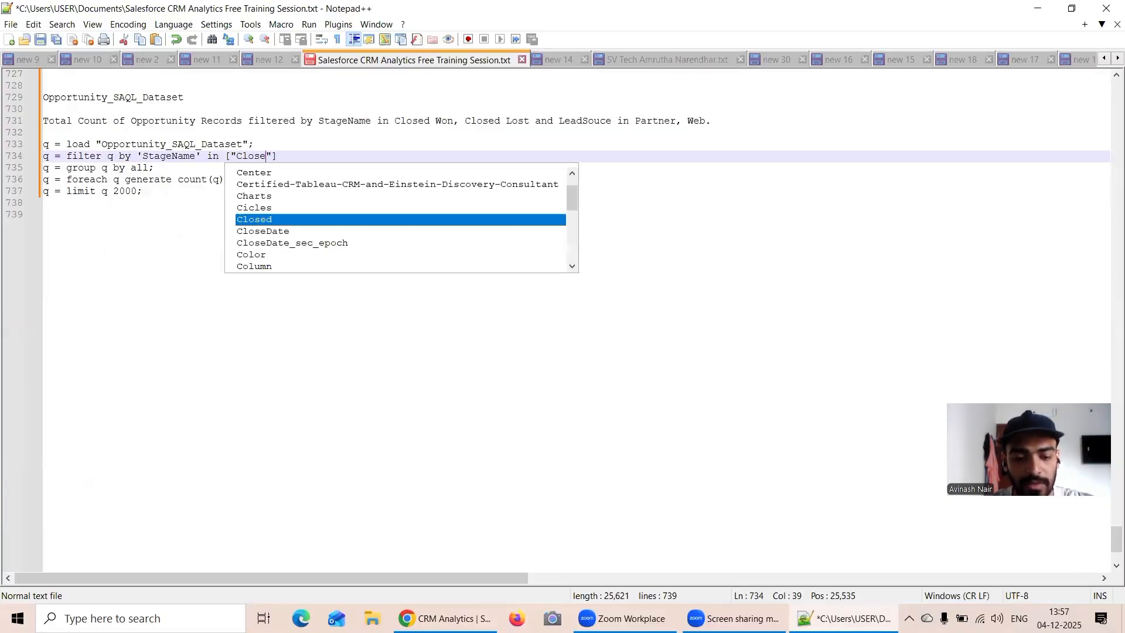
{"action": "type", "text": "Won"}
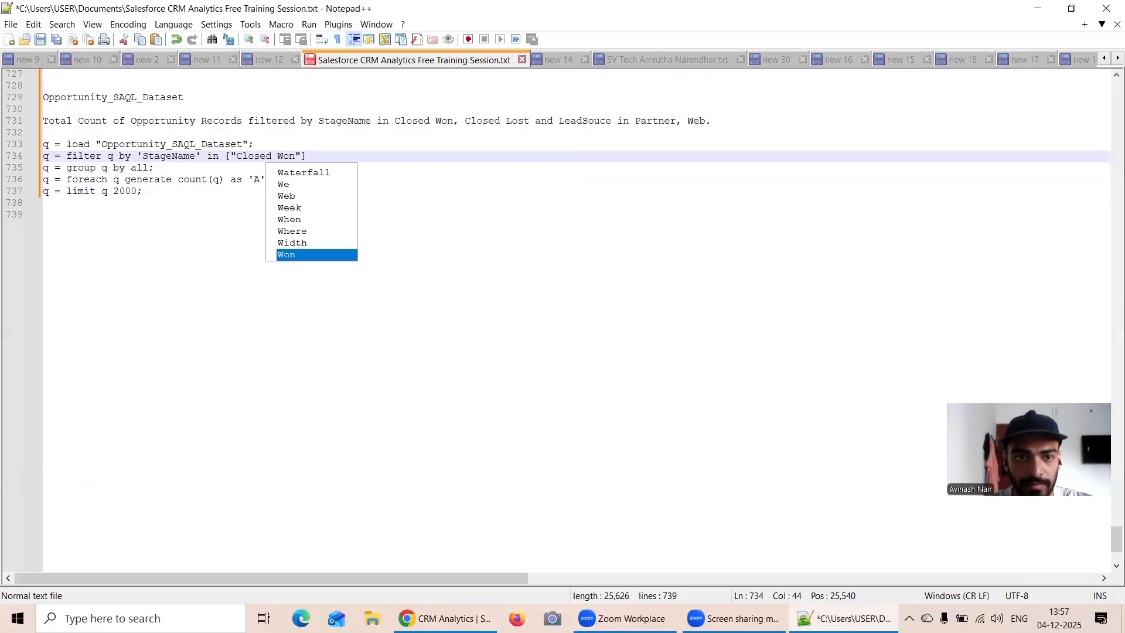
{"action": "type", "text": "\", \"\""}
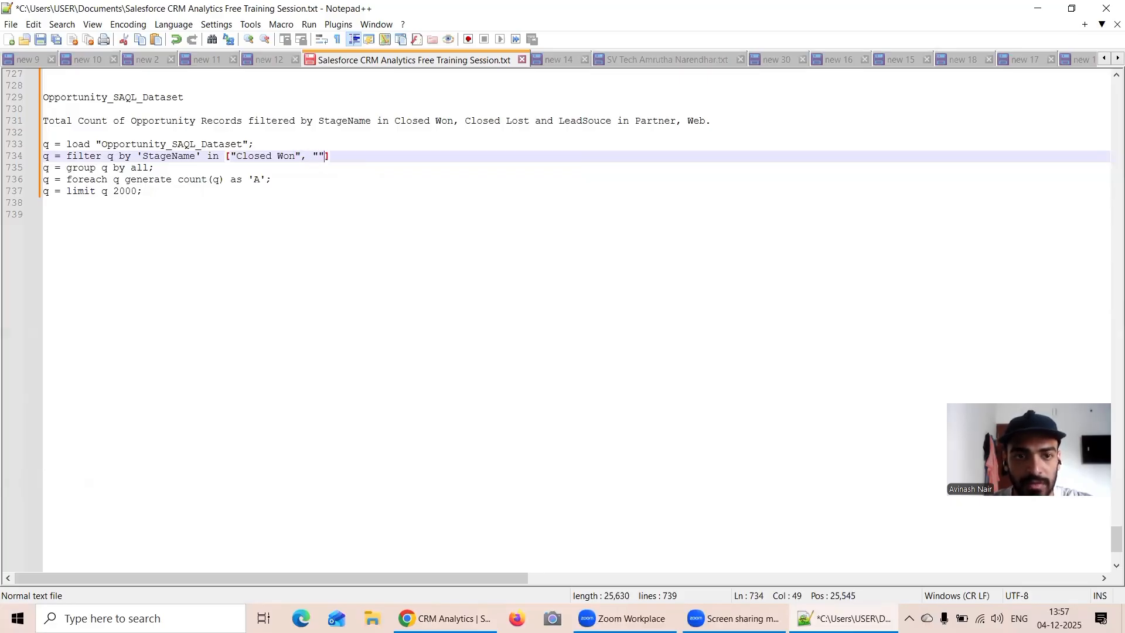
{"action": "key", "text": "Left"}
{"action": "type", "text": "Closed Lo"}
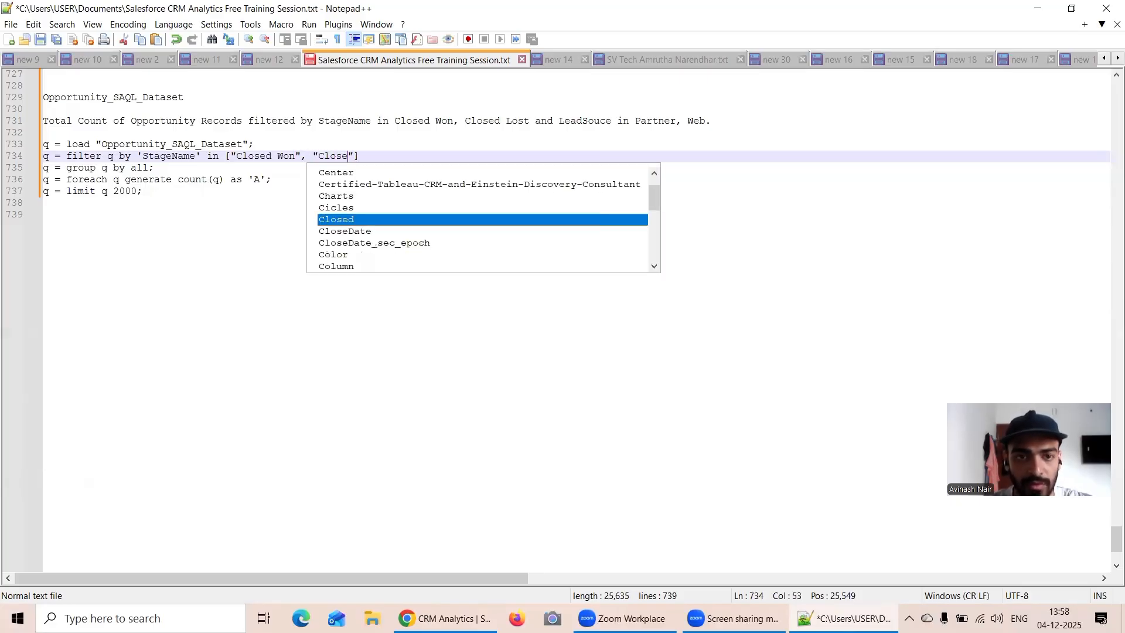
{"action": "type", "text": "st"}
{"action": "key", "text": "End"}
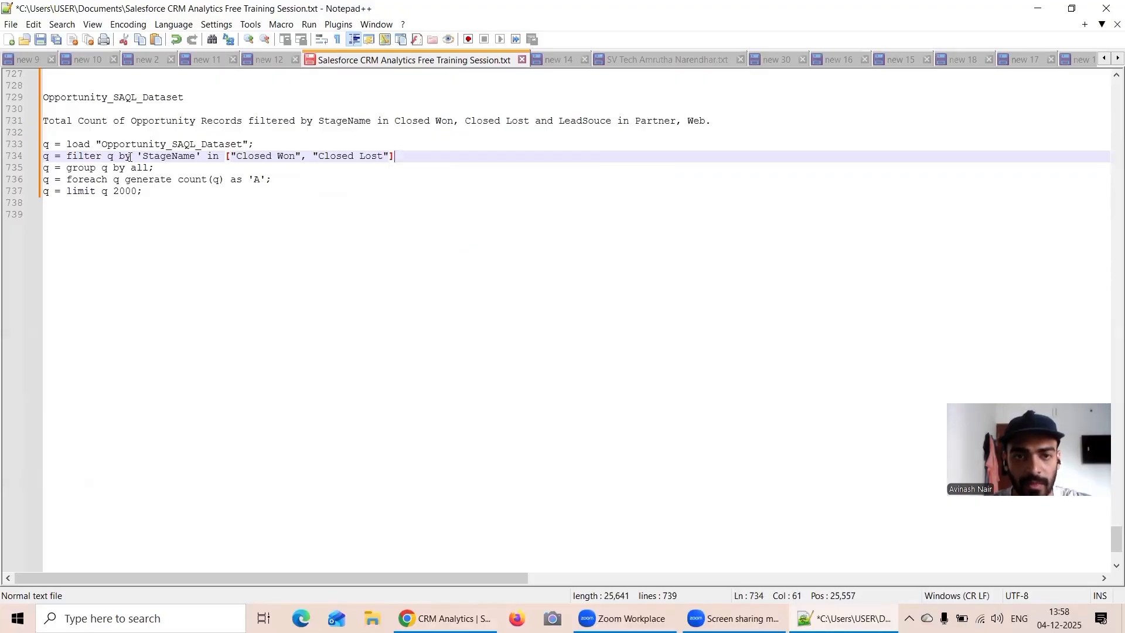
Append and 'LeadSource' to the filter statement, correcting the field name's spelling.
{"action": "type", "text": "and"}
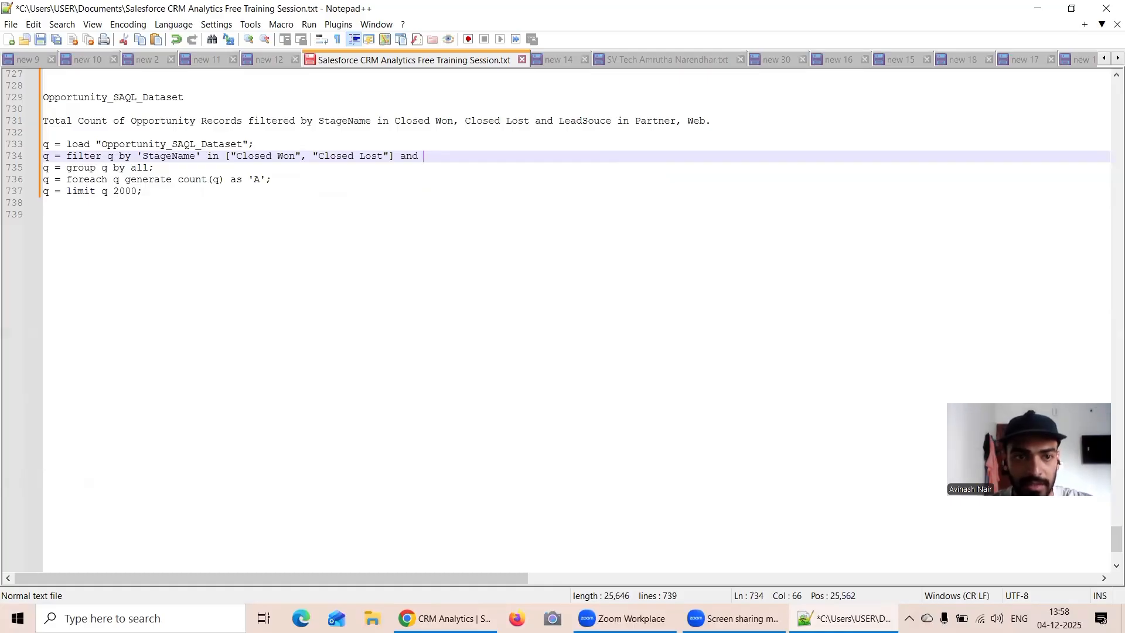
{"action": "type", "text": "'"}
{"action": "type", "text": "LeadSoue"}
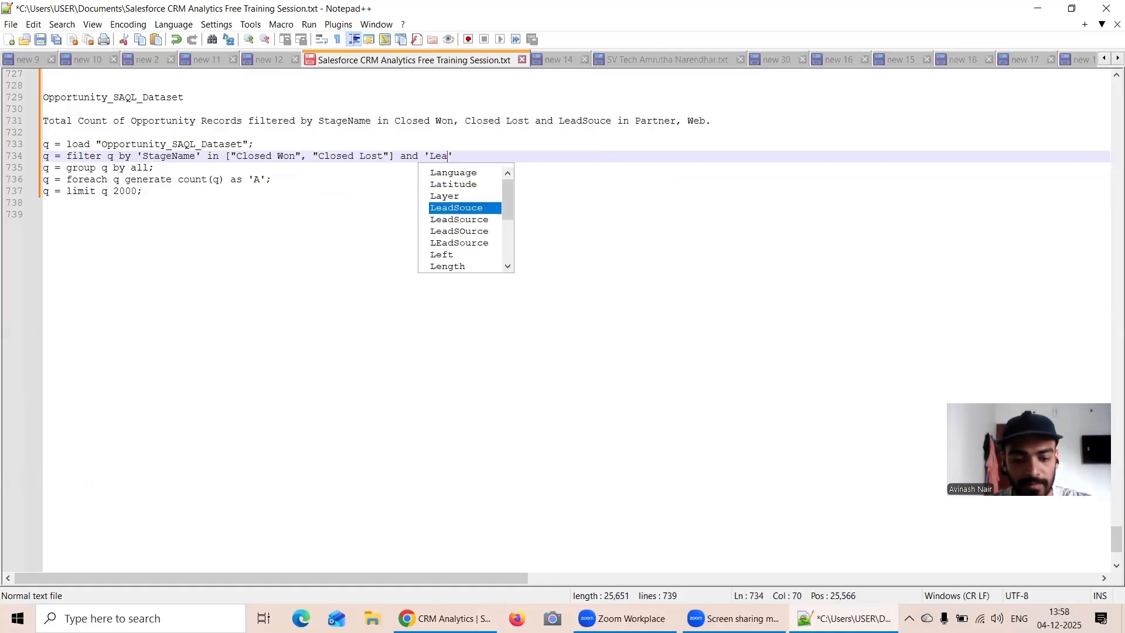
{"action": "type", "text": "rce"}
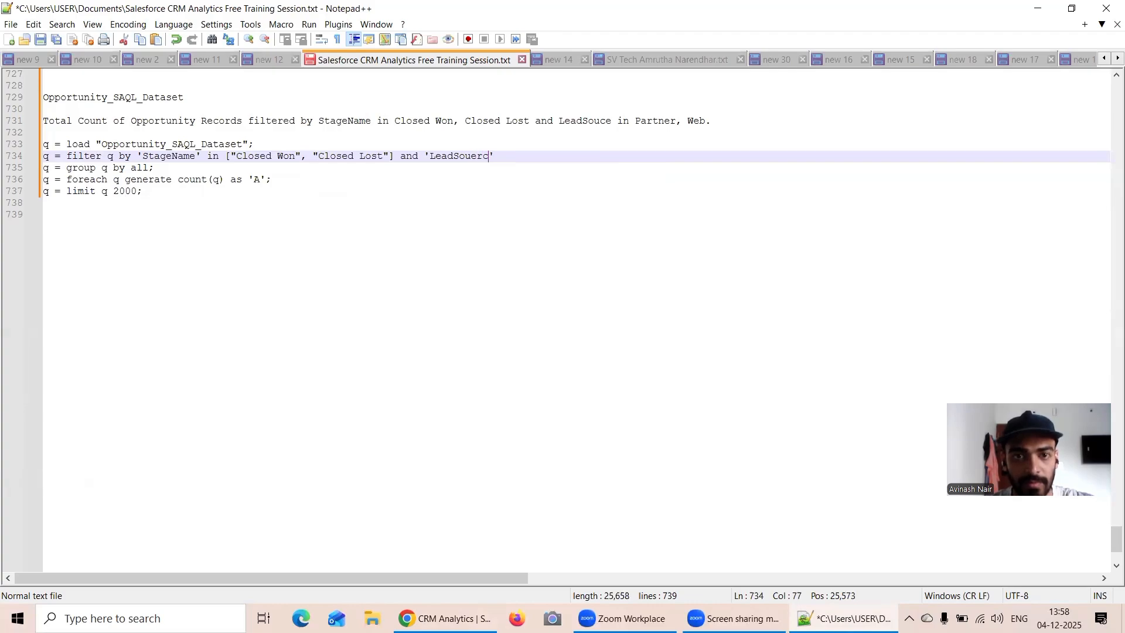
{"action": "key", "text": "Left"}
{"action": "key", "text": "Left"}
{"action": "key", "text": "Left"}
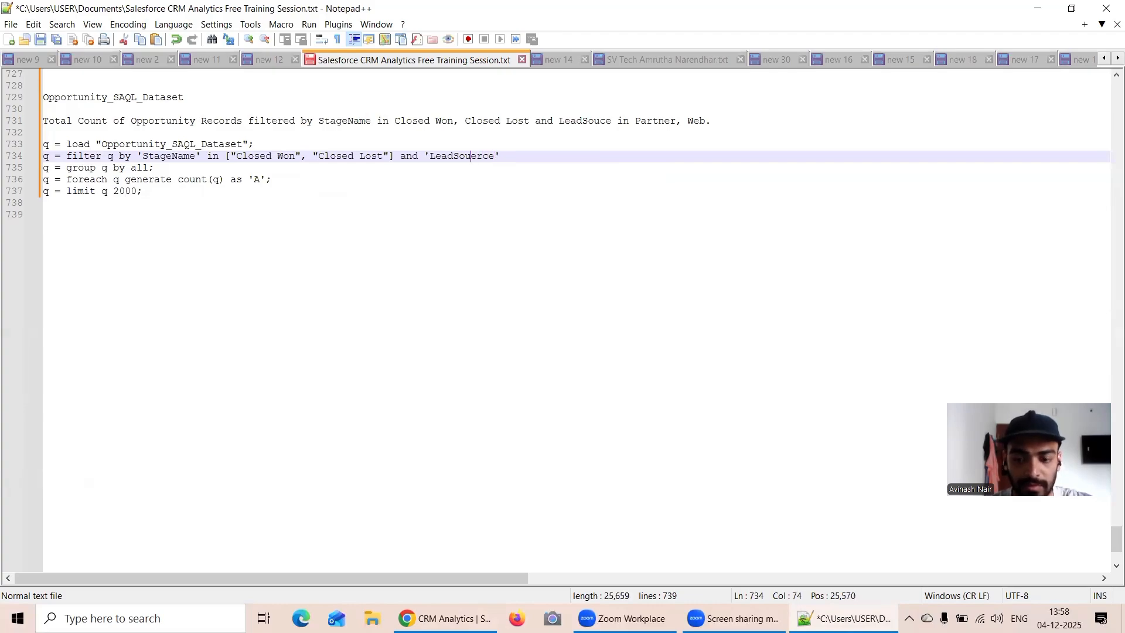
{"action": "type", "text": "\\"}
{"action": "key", "text": "BackSpace"}
{"action": "key", "text": "BackSpace"}
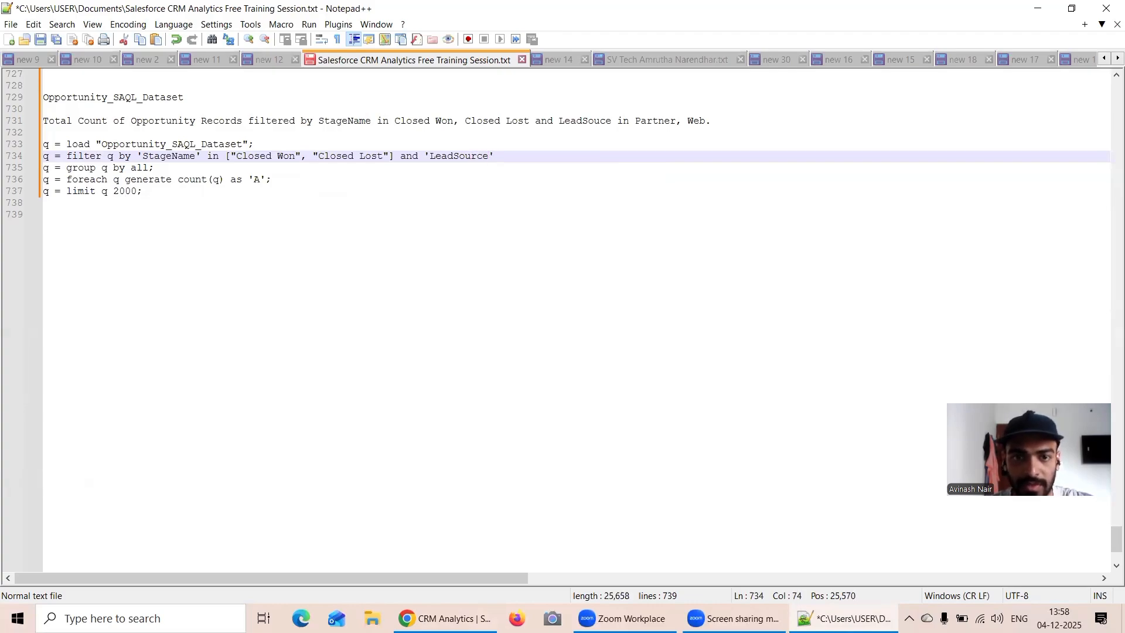
{"action": "key", "text": "Right"}
{"action": "key", "text": "Right"}
{"action": "key", "text": "Right"}
{"action": "key", "text": "Right"}
Complete the LeadSource condition with in ["Partner", "Web"] and end the filter statement with a semicolon.
{"action": "type", "text": "in "}
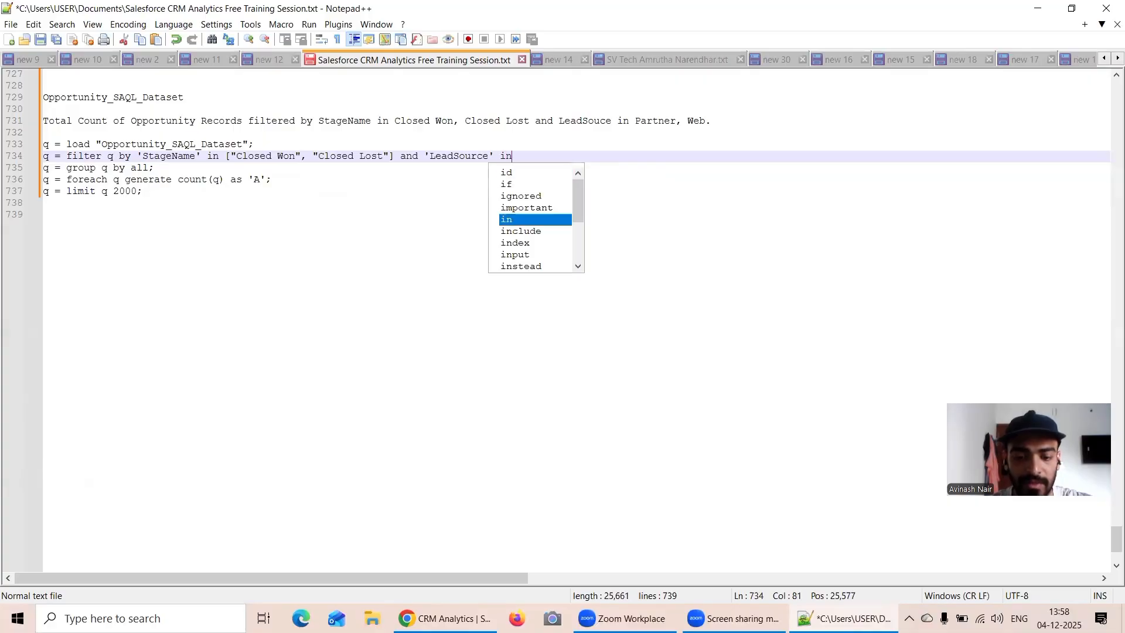
{"action": "type", "text": "[]"}
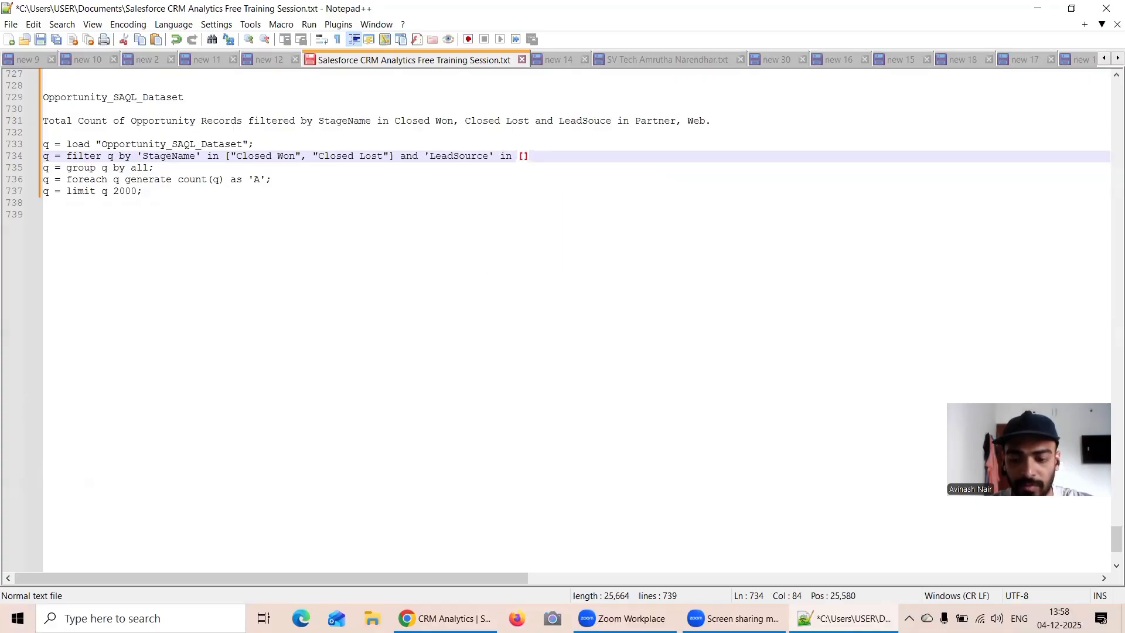
{"action": "key", "text": "Left"}
{"action": "type", "text": "\""}
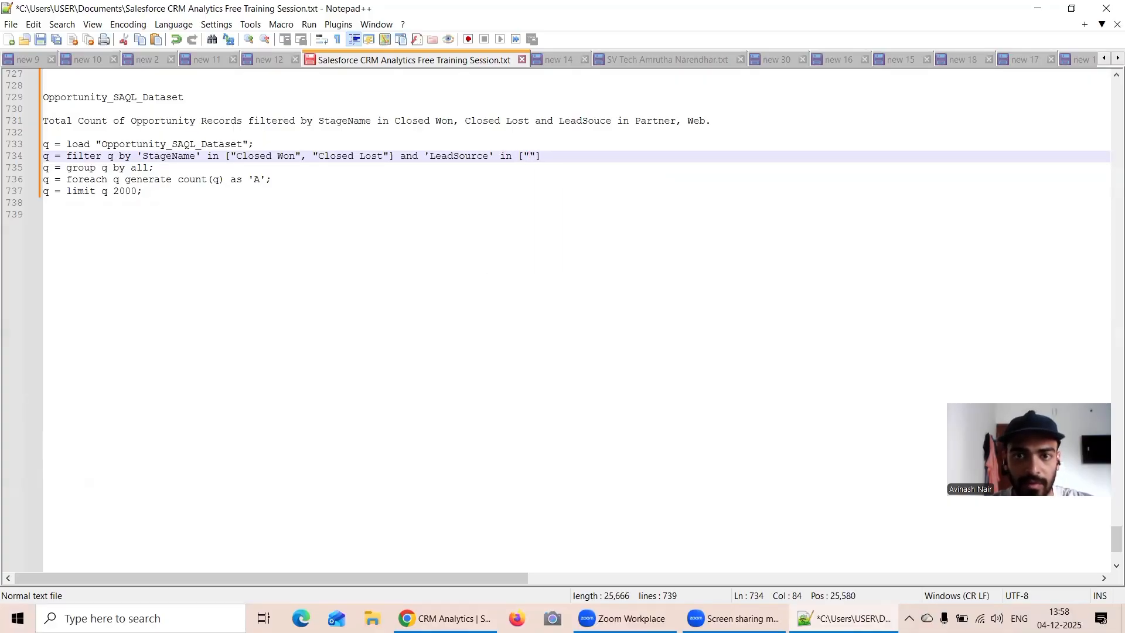
{"action": "type", "text": "Pa"}
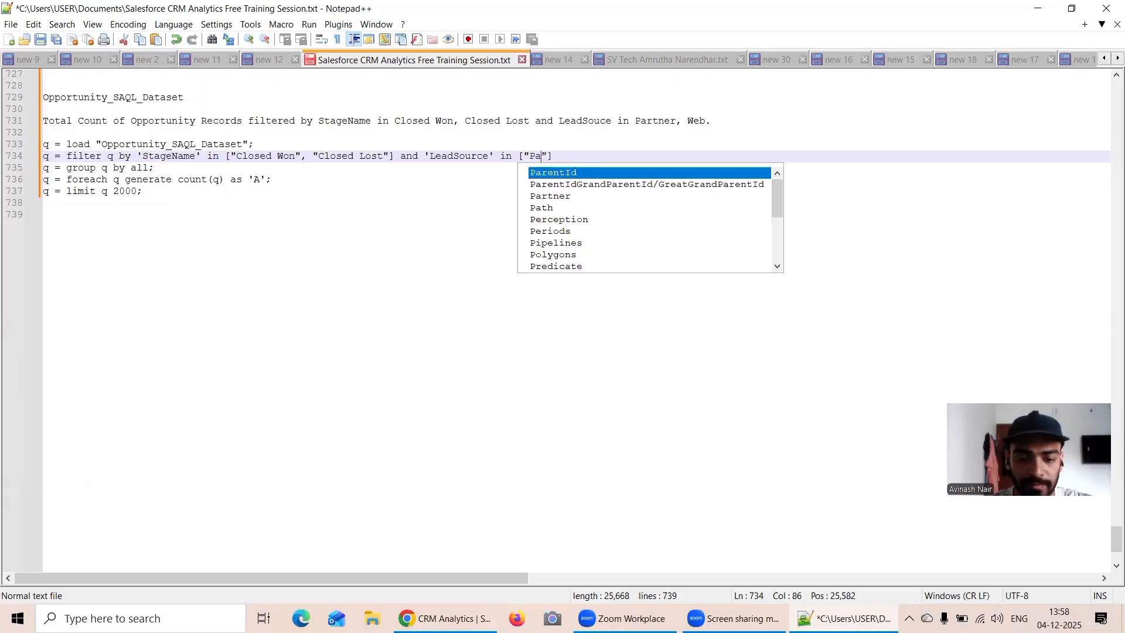
{"action": "type", "text": "rtner\"."}
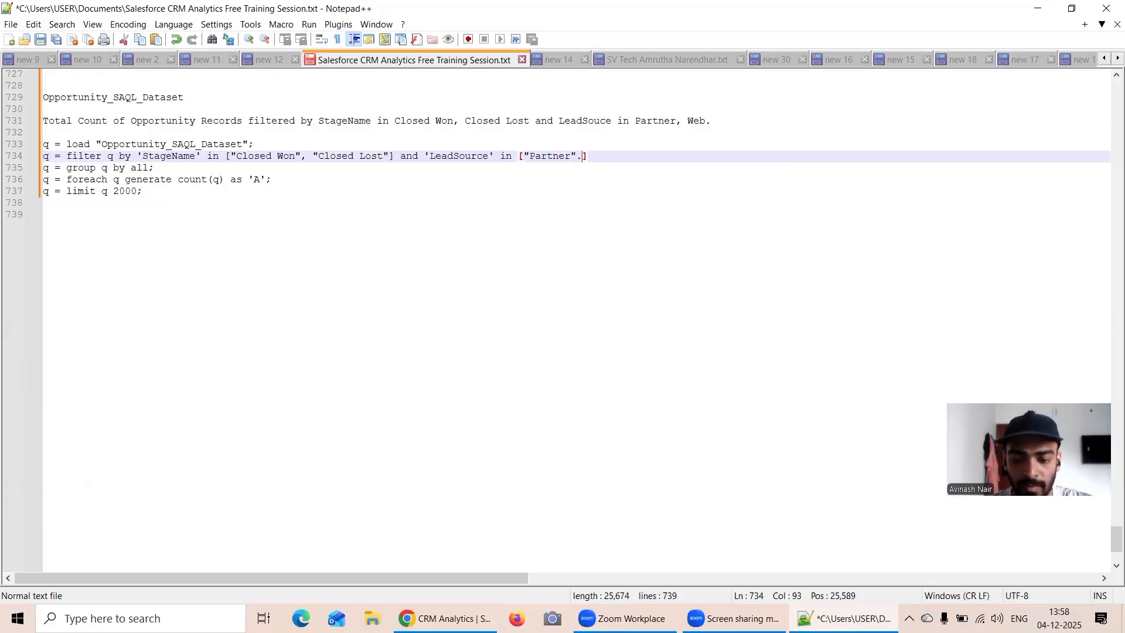
{"action": "key", "text": "BackSpace"}
{"action": "type", "text": ", "}
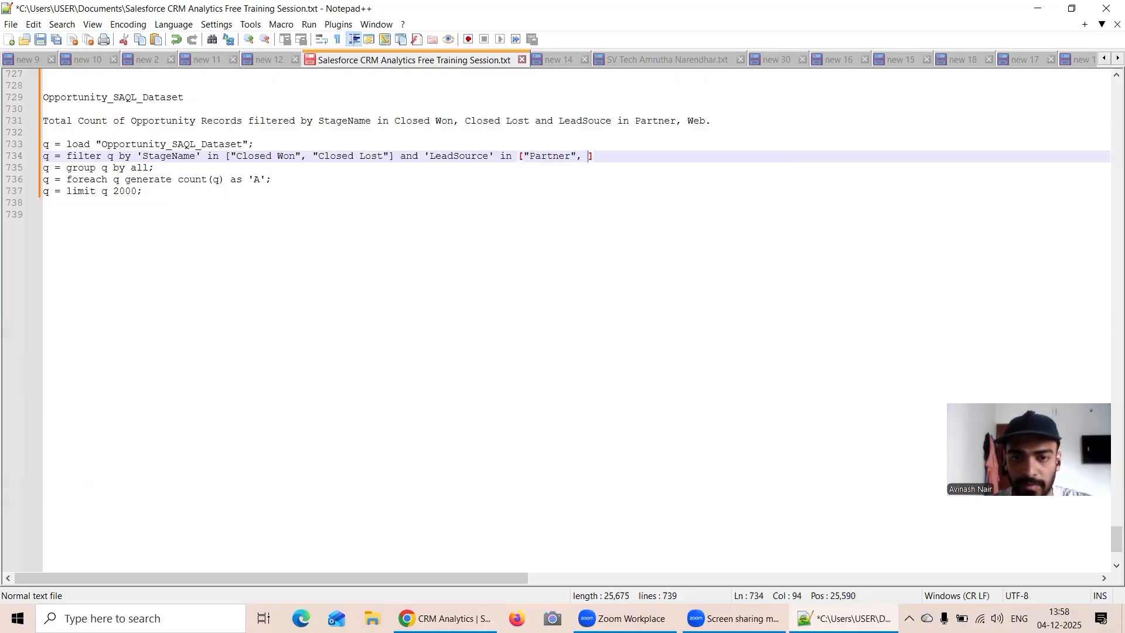
{"action": "type", "text": "\"Web"}
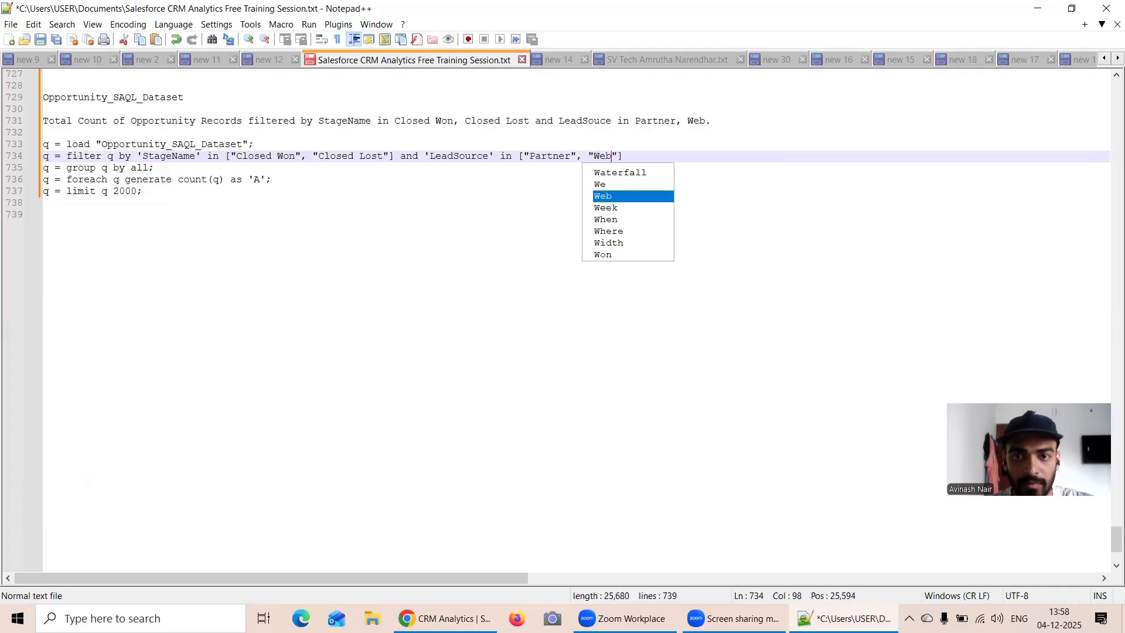
{"action": "type", "text": "\"];"}
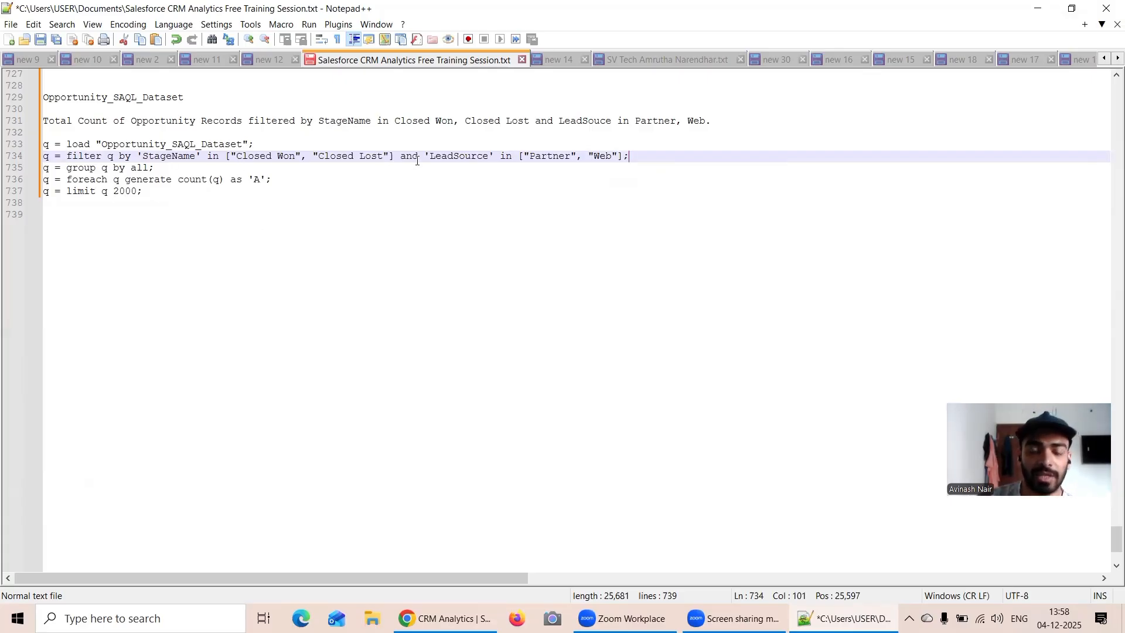
{"action": "left_click_drag", "start_coordinate": [400, 156], "coordinate": [418, 157]}
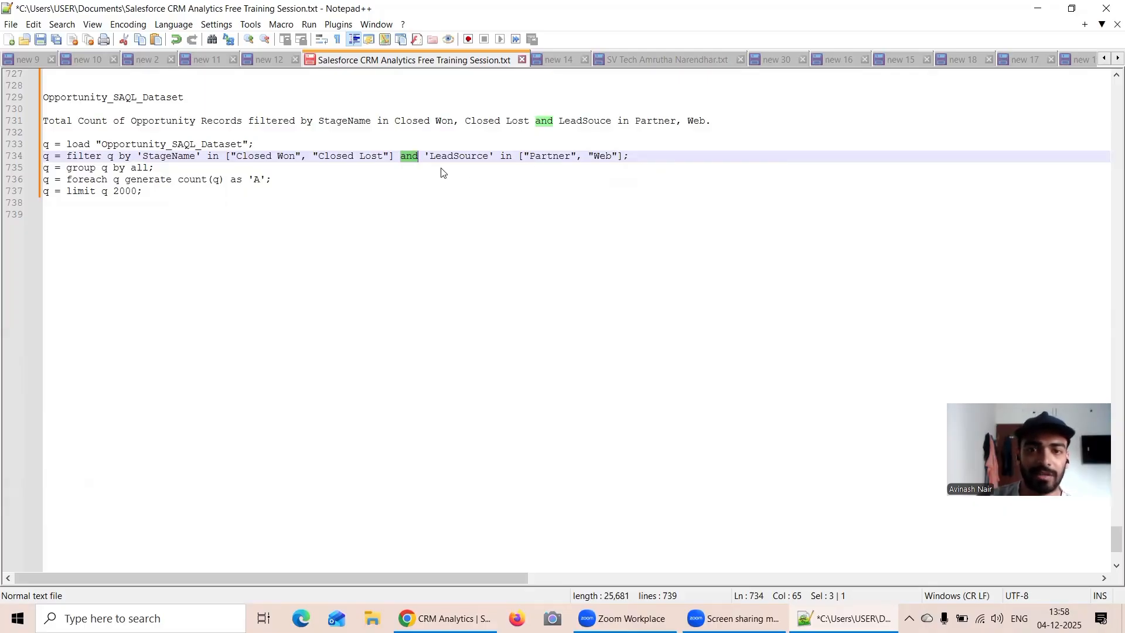
Copy the whole five-line SAQL query from the notes and switch to CRM Analytics in the browser.
{"action": "left_click", "coordinate": [158, 196]}
{"action": "left_click_drag", "start_coordinate": [159, 196], "coordinate": [23, 152]}
{"action": "key", "text": "ctrl+c"}
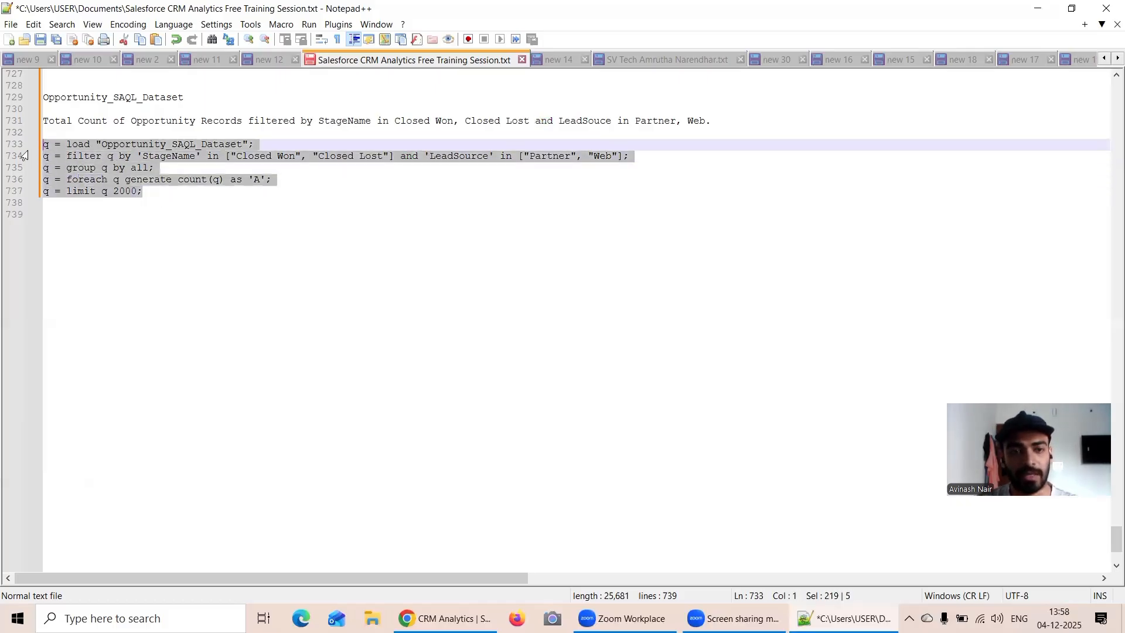
{"action": "key", "text": "alt+Tab"}
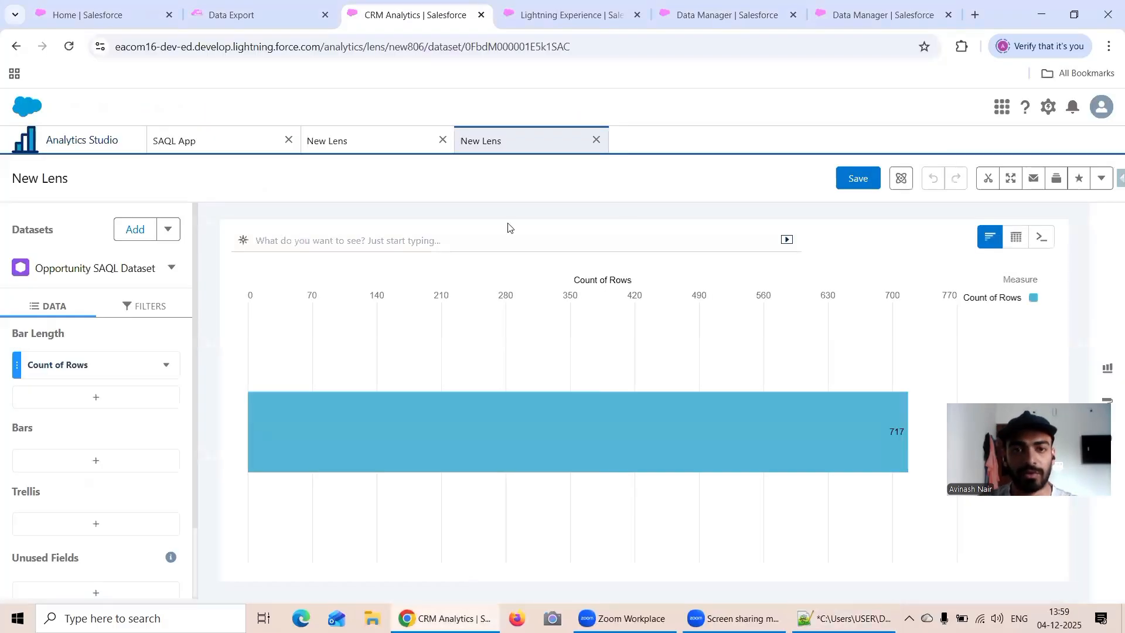
Replace the unfiltered lens's query with the copied SAQL in query mode and run it.
{"action": "left_click", "coordinate": [1042, 235]}
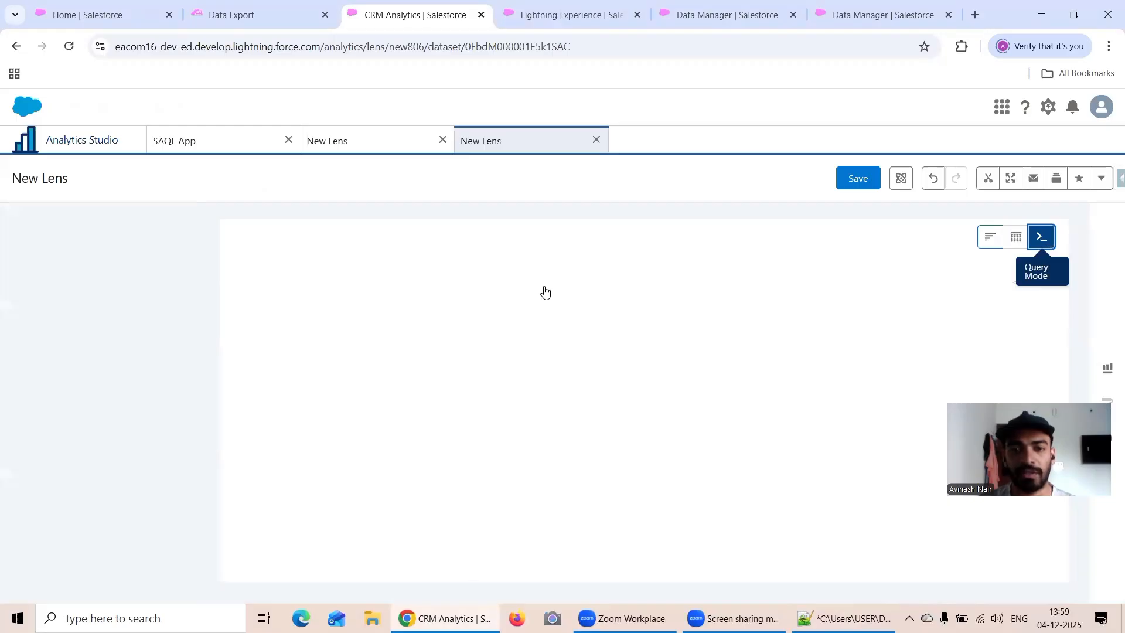
{"action": "left_click", "coordinate": [540, 314]}
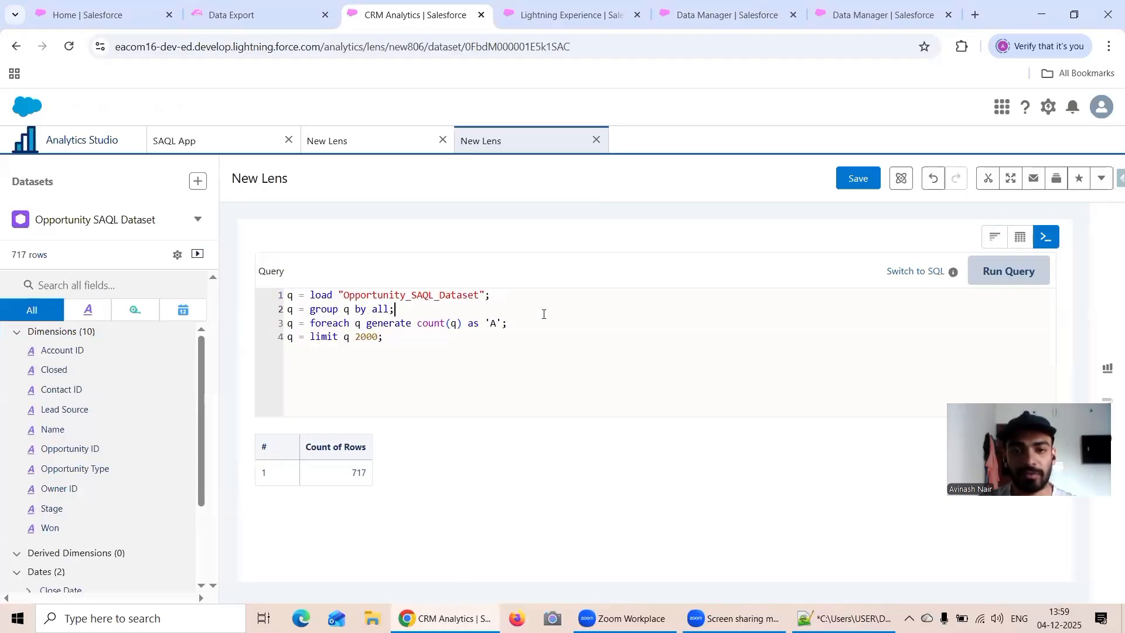
{"action": "key", "text": "ctrl+a"}
{"action": "key", "text": "ctrl+v"}
{"action": "left_click", "coordinate": [1002, 273]}
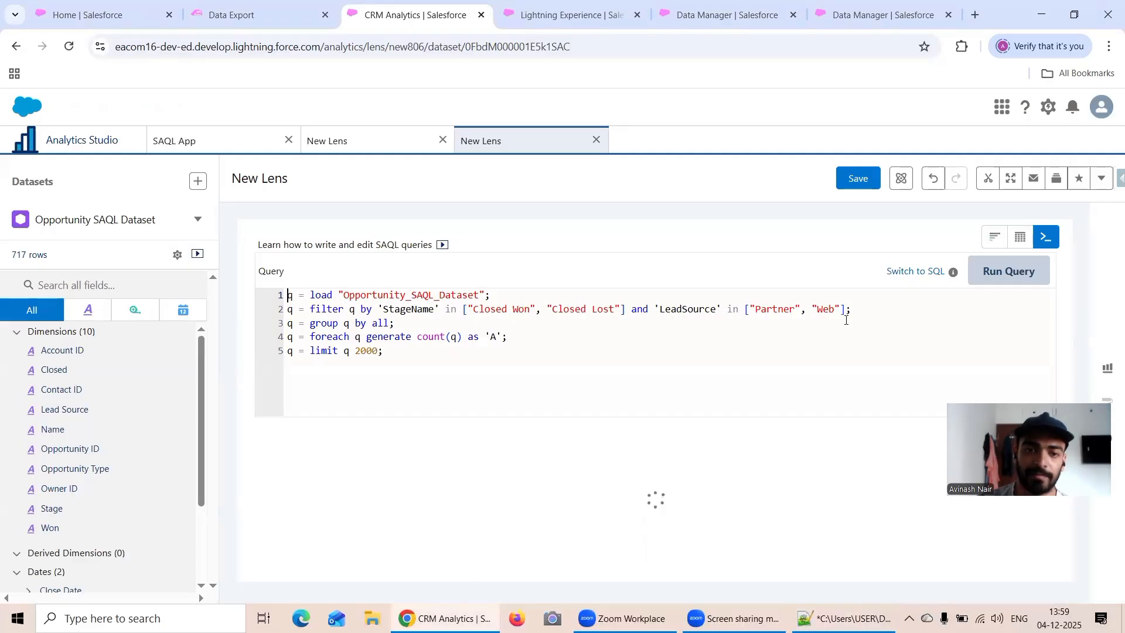
Compare the combined-filter lens's count and query with the other lens's separate StageName and LeadSource filter statements.
{"action": "left_click", "coordinate": [315, 472]}
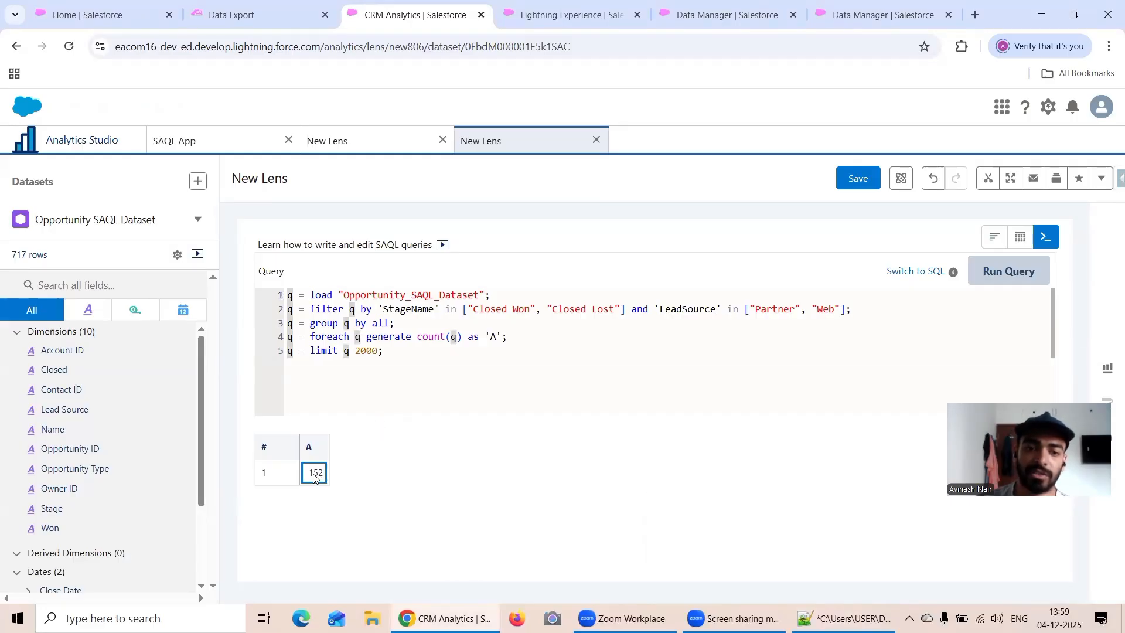
{"action": "left_click", "coordinate": [339, 152]}
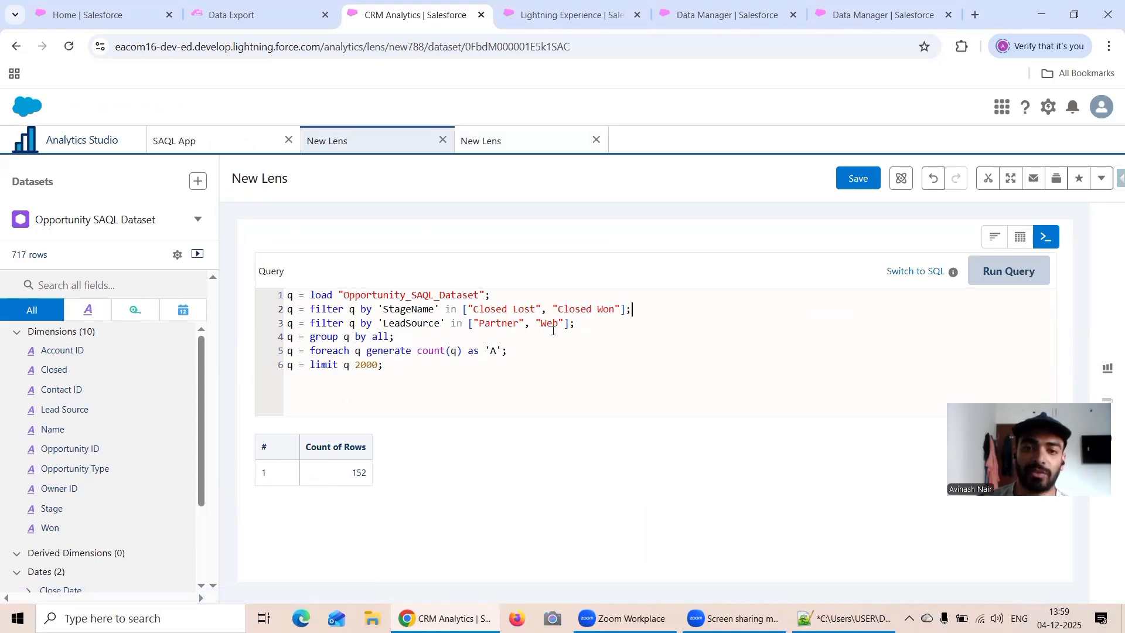
{"action": "left_click_drag", "start_coordinate": [580, 323], "coordinate": [270, 321]}
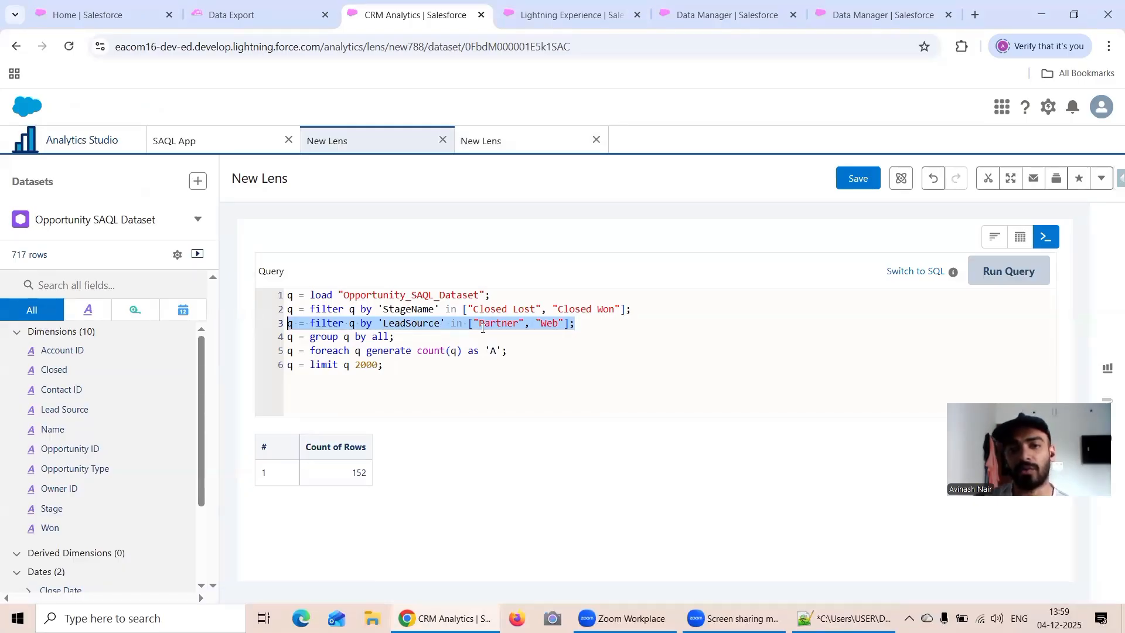
{"action": "left_click", "coordinate": [530, 141]}
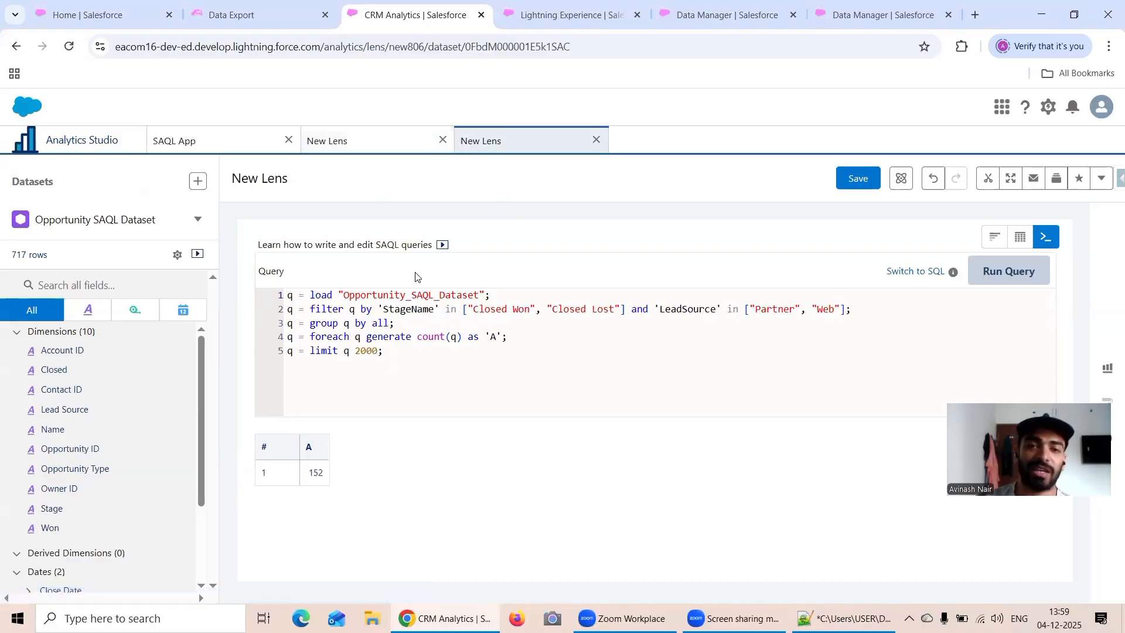
Return the first lens to its chart view and add an Opportunity Type filter equal to New Business and New Customer.
{"action": "left_click", "coordinate": [354, 146]}
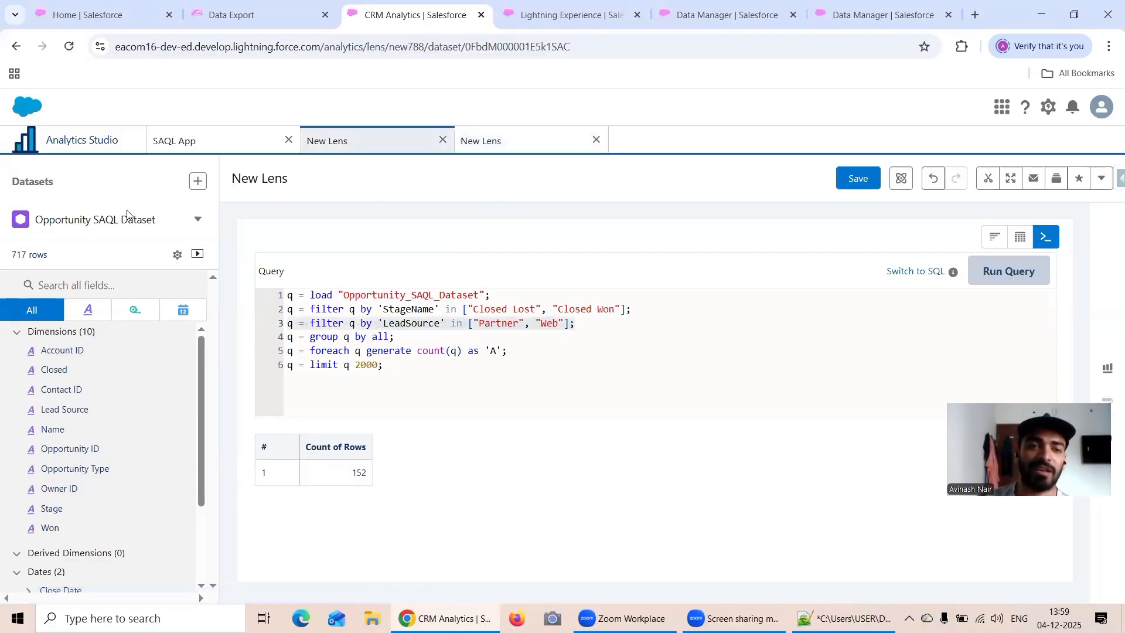
{"action": "left_click", "coordinate": [936, 176]}
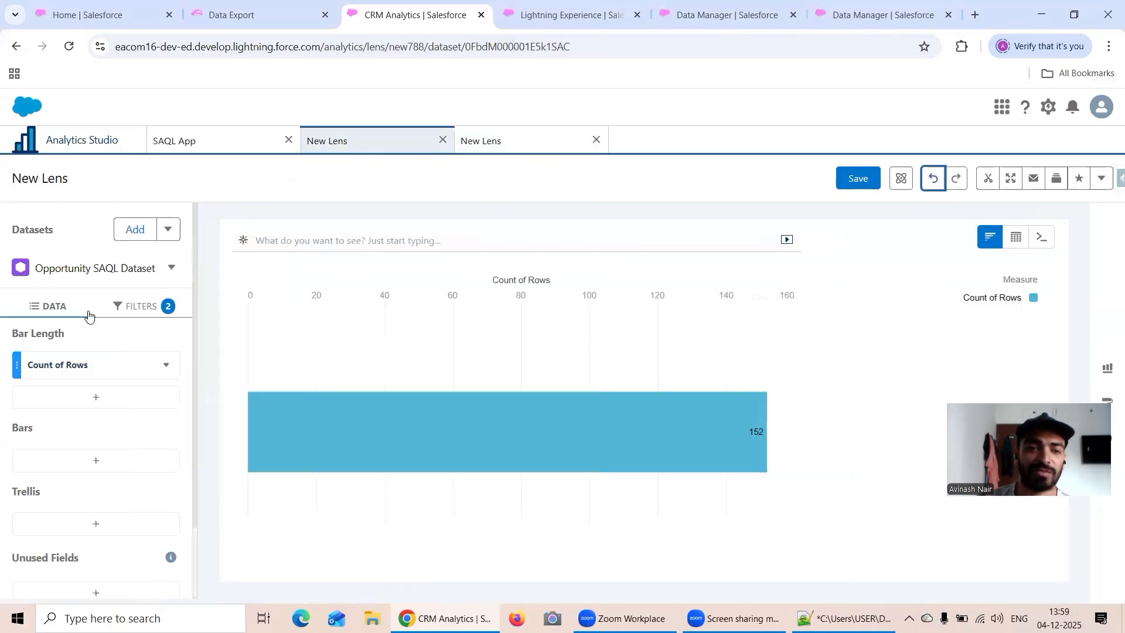
{"action": "left_click", "coordinate": [143, 309]}
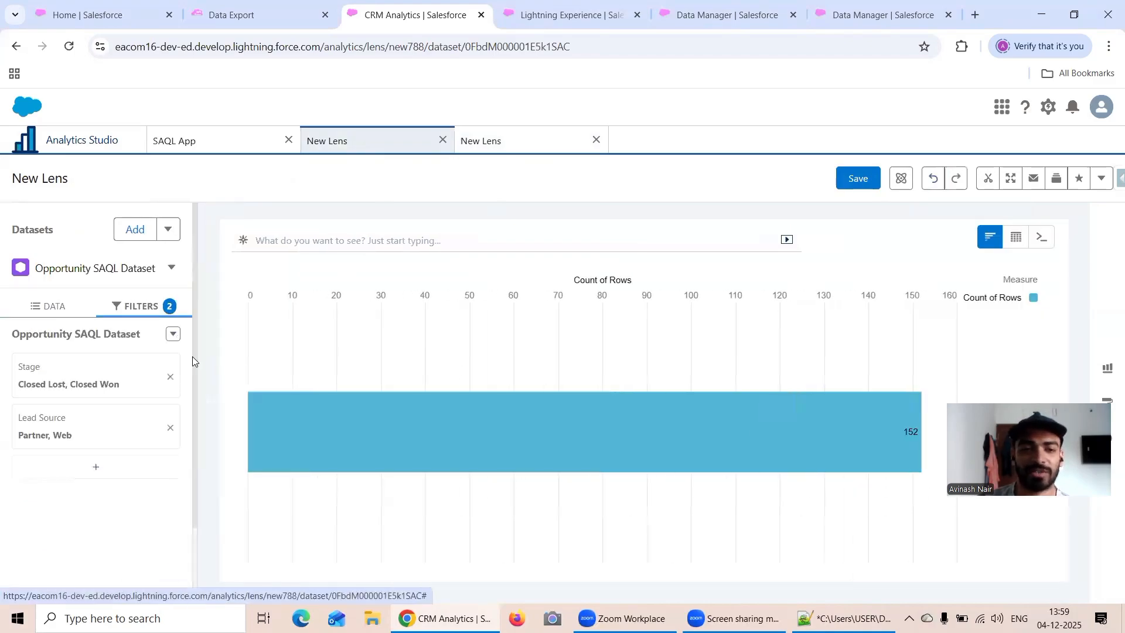
{"action": "left_click", "coordinate": [121, 468]}
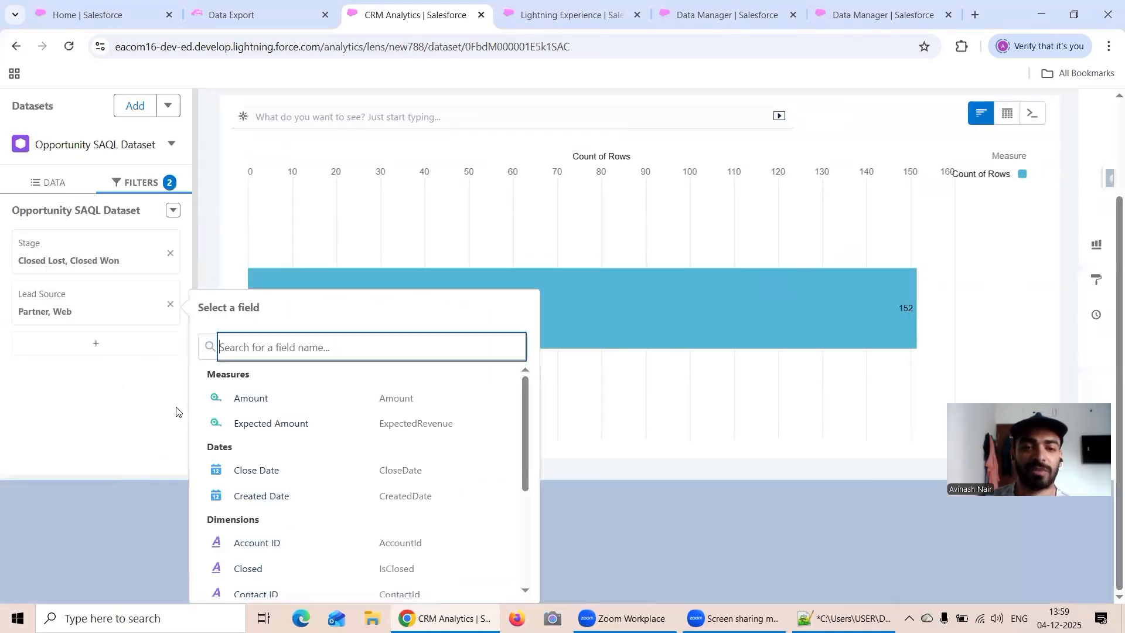
{"action": "scroll", "coordinate": [345, 402], "scroll_direction": "down", "scroll_amount": 5}
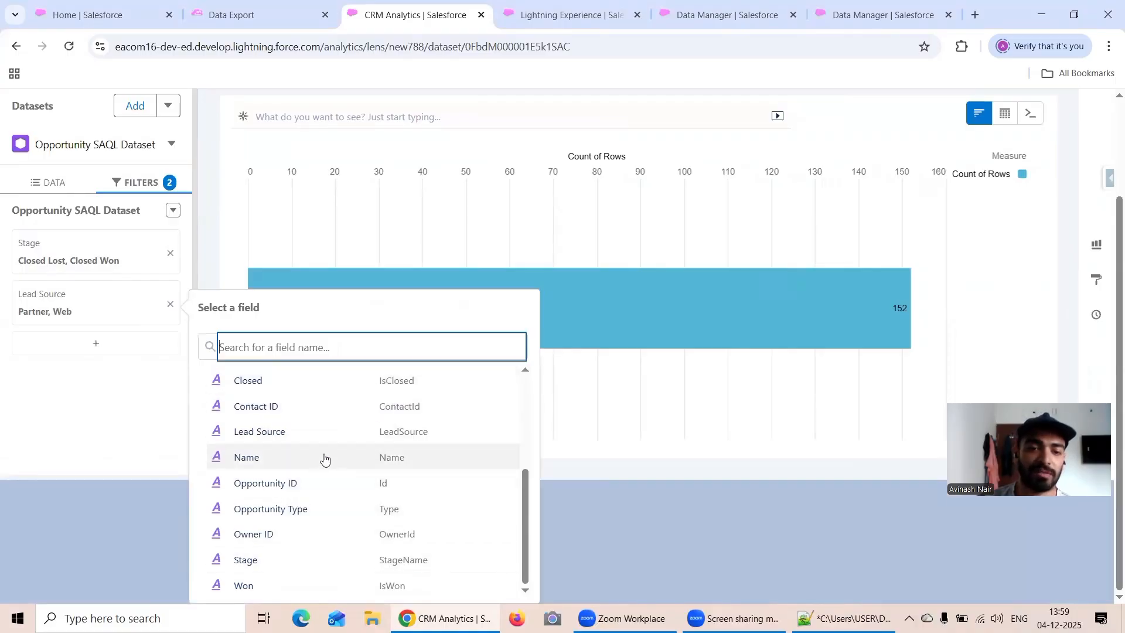
{"action": "scroll", "coordinate": [338, 452], "scroll_direction": "up", "scroll_amount": 1}
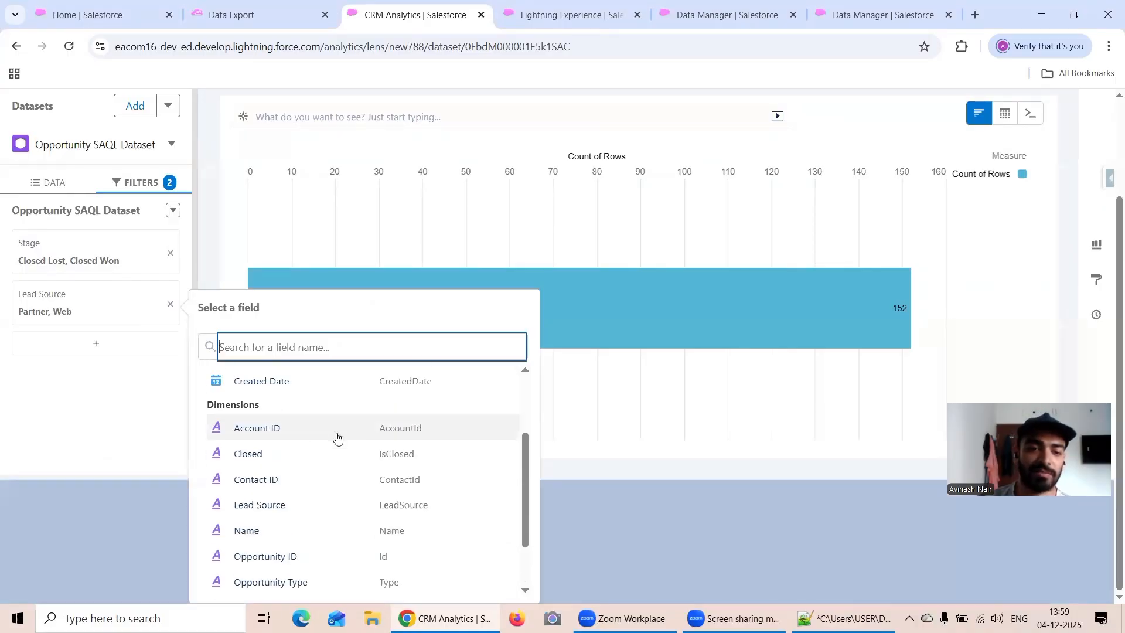
{"action": "scroll", "coordinate": [360, 431], "scroll_direction": "down", "scroll_amount": 1}
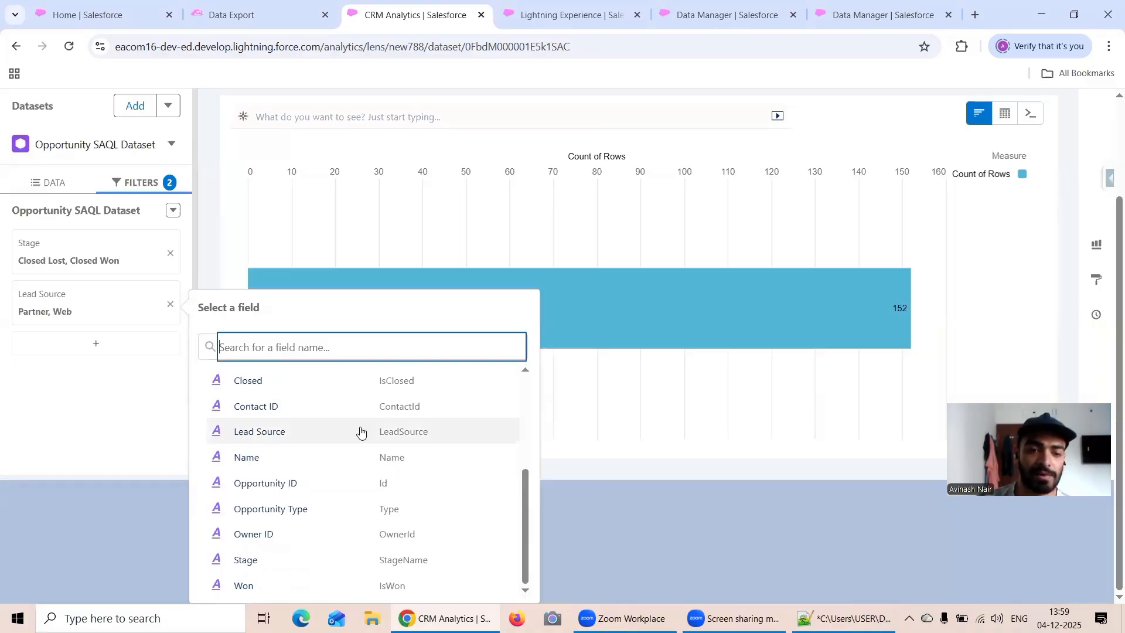
{"action": "left_click", "coordinate": [323, 507]}
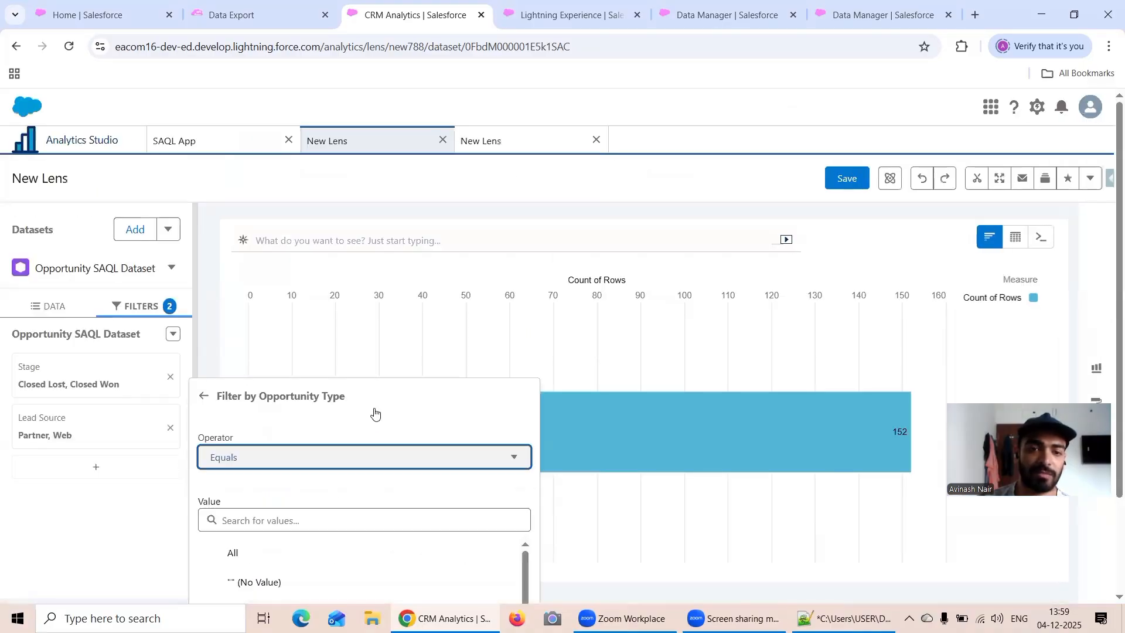
{"action": "scroll", "coordinate": [369, 349], "scroll_direction": "down", "scroll_amount": 2}
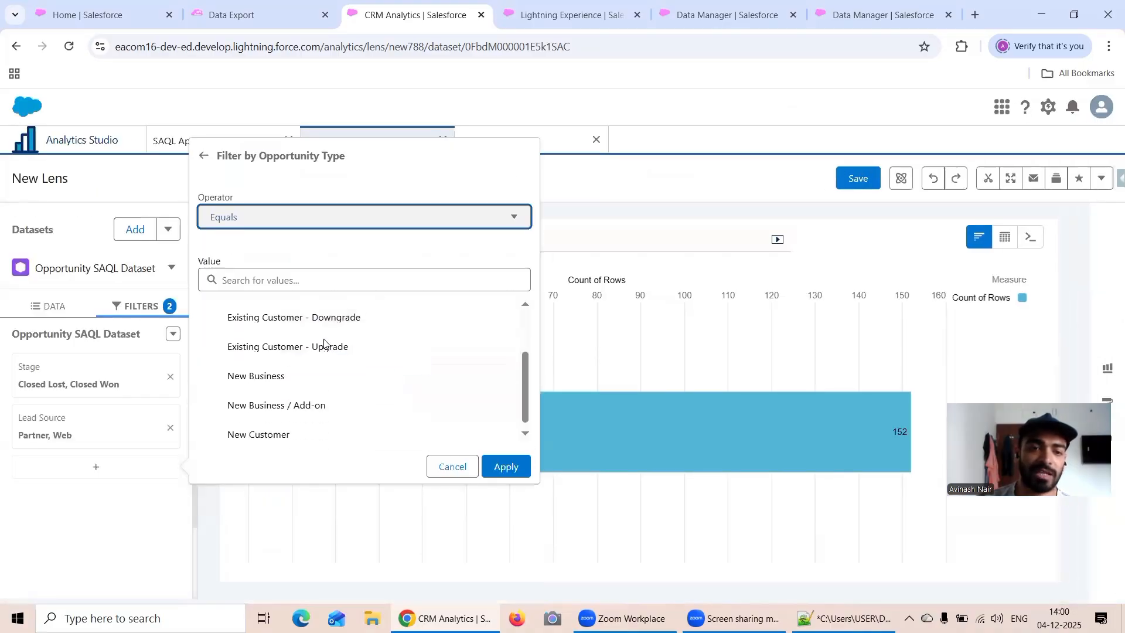
{"action": "left_click", "coordinate": [272, 368]}
{"action": "left_click", "coordinate": [299, 433]}
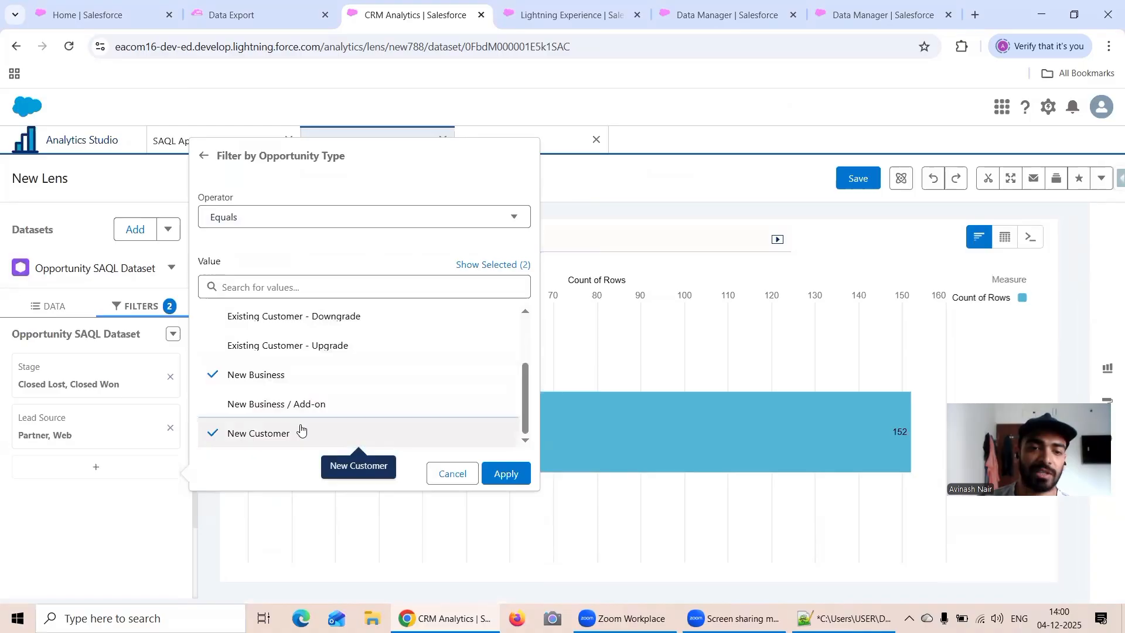
{"action": "left_click", "coordinate": [508, 474]}
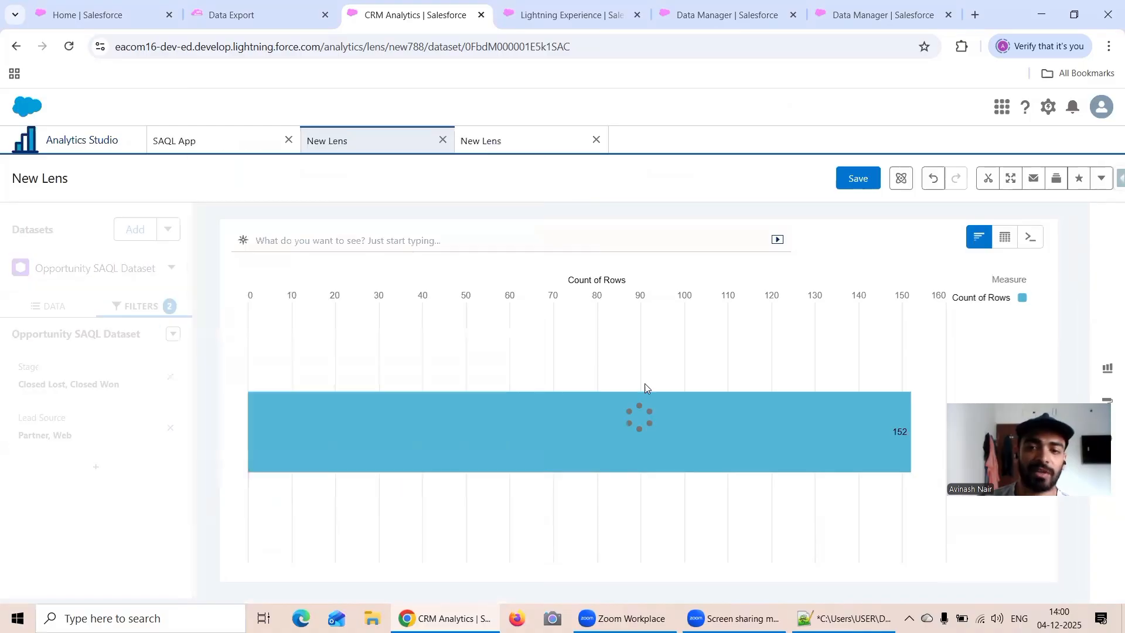
Show the first lens in query mode and examine its separate StageName, LeadSource and Type filter statements.
{"action": "left_click", "coordinate": [1031, 238]}
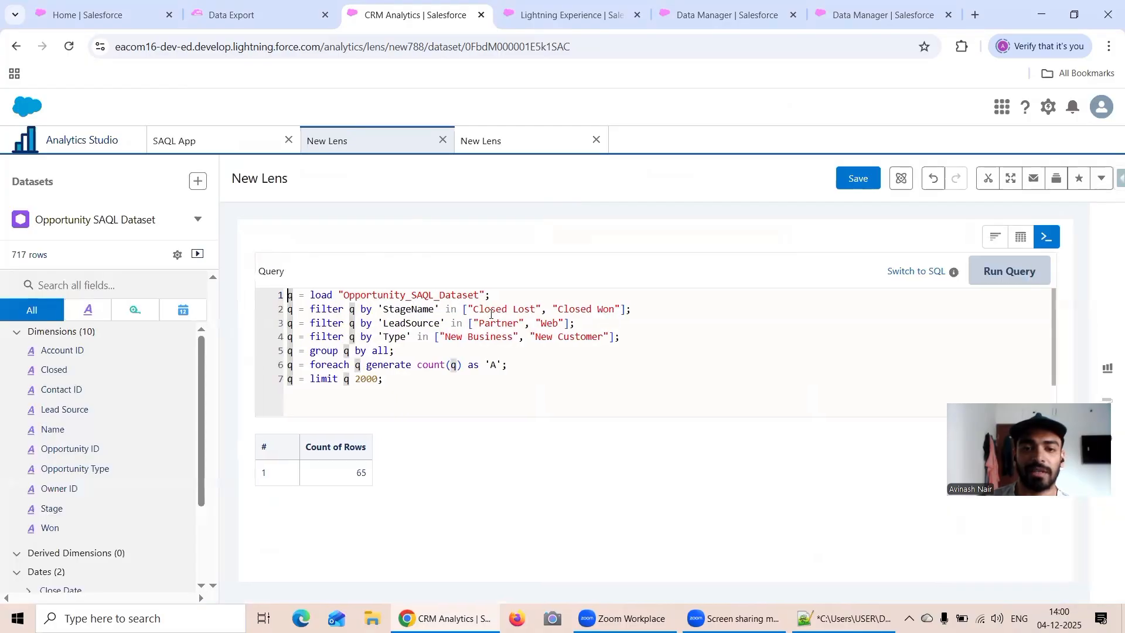
{"action": "left_click_drag", "start_coordinate": [630, 340], "coordinate": [269, 313]}
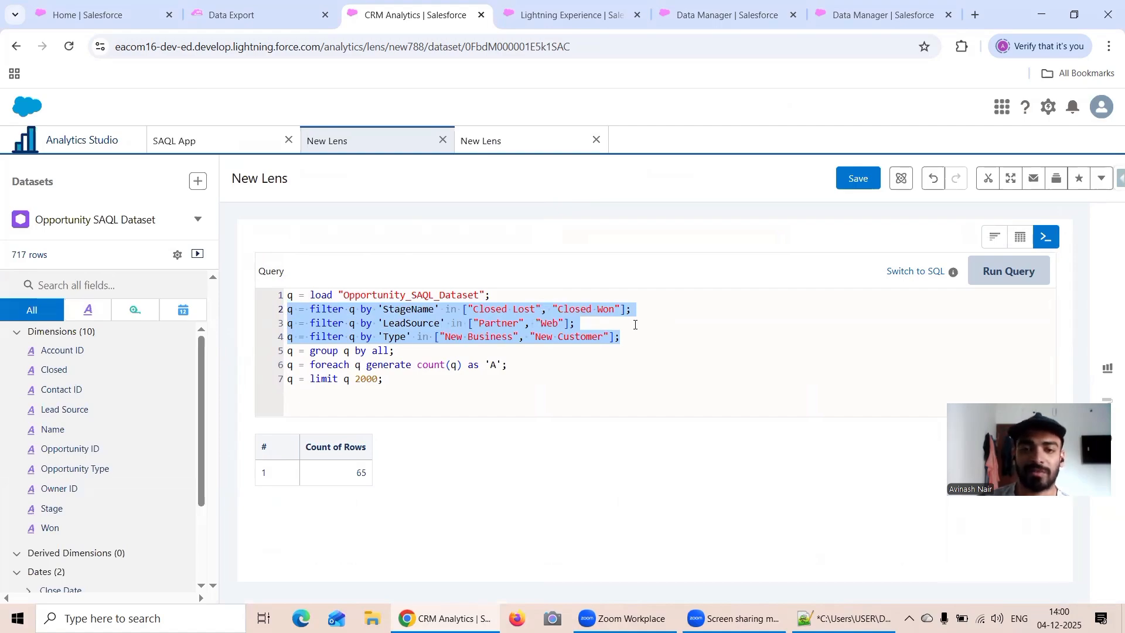
{"action": "left_click", "coordinate": [614, 351]}
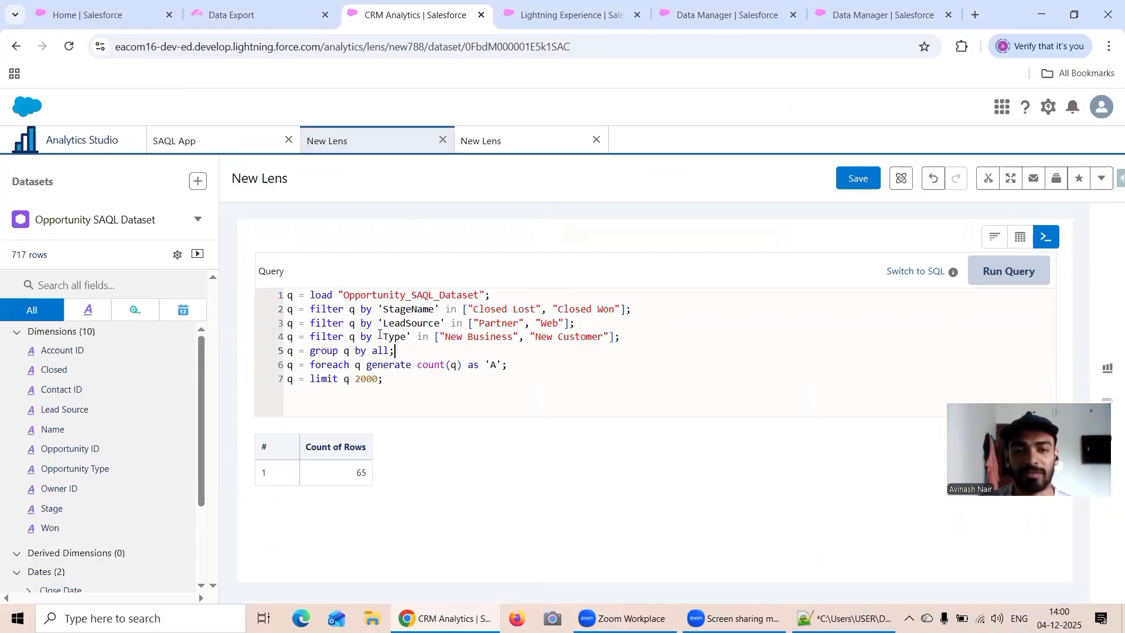
Copy the condition 'Type' in ["New Business", "New Customer"] and append it with and to the other lens's filter statement, before the semicolon.
{"action": "left_click_drag", "start_coordinate": [382, 336], "coordinate": [474, 336]}
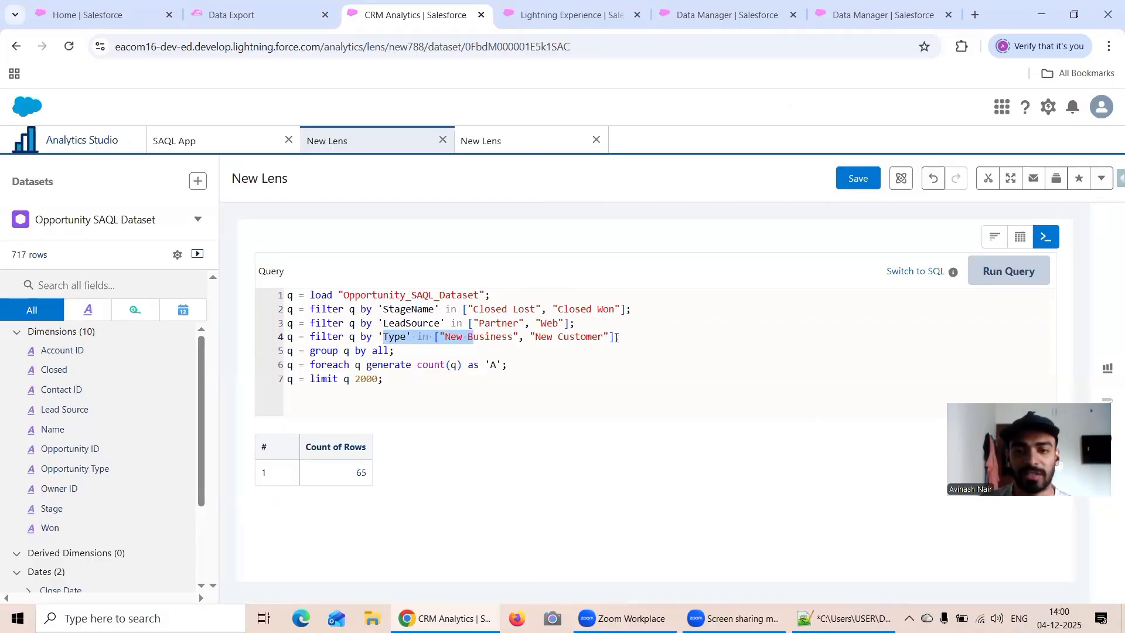
{"action": "left_click", "coordinate": [613, 338]}
{"action": "left_click_drag", "start_coordinate": [614, 338], "coordinate": [377, 337]}
{"action": "key", "text": "ctrl+c"}
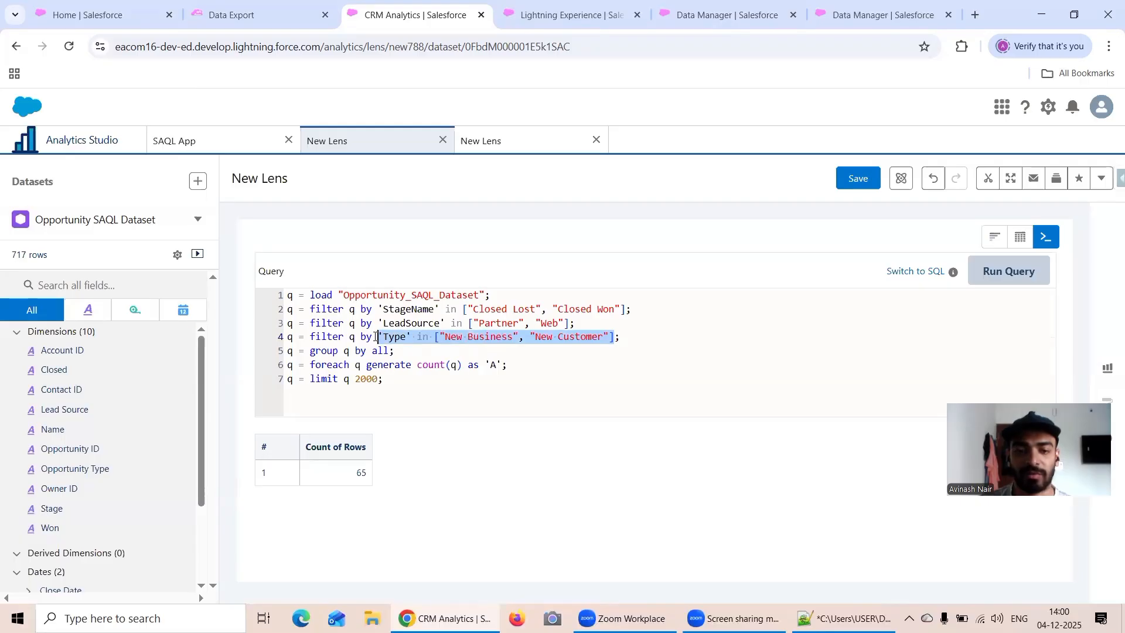
{"action": "left_click", "coordinate": [479, 144]}
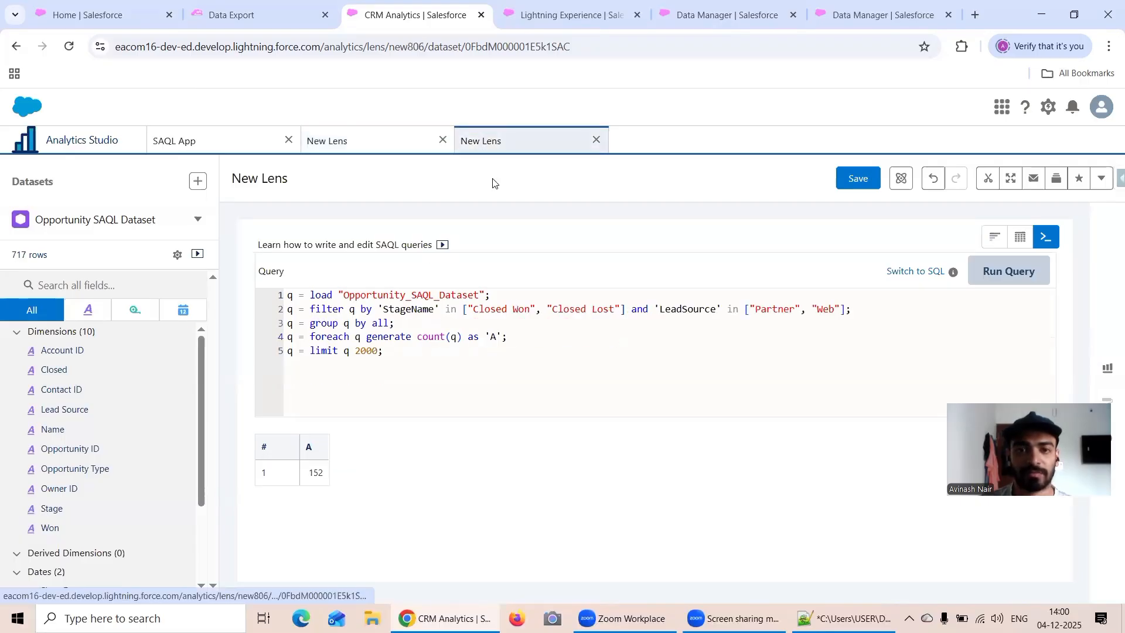
{"action": "left_click", "coordinate": [848, 311]}
{"action": "type", "text": ";"}
{"action": "type", "text": " and"}
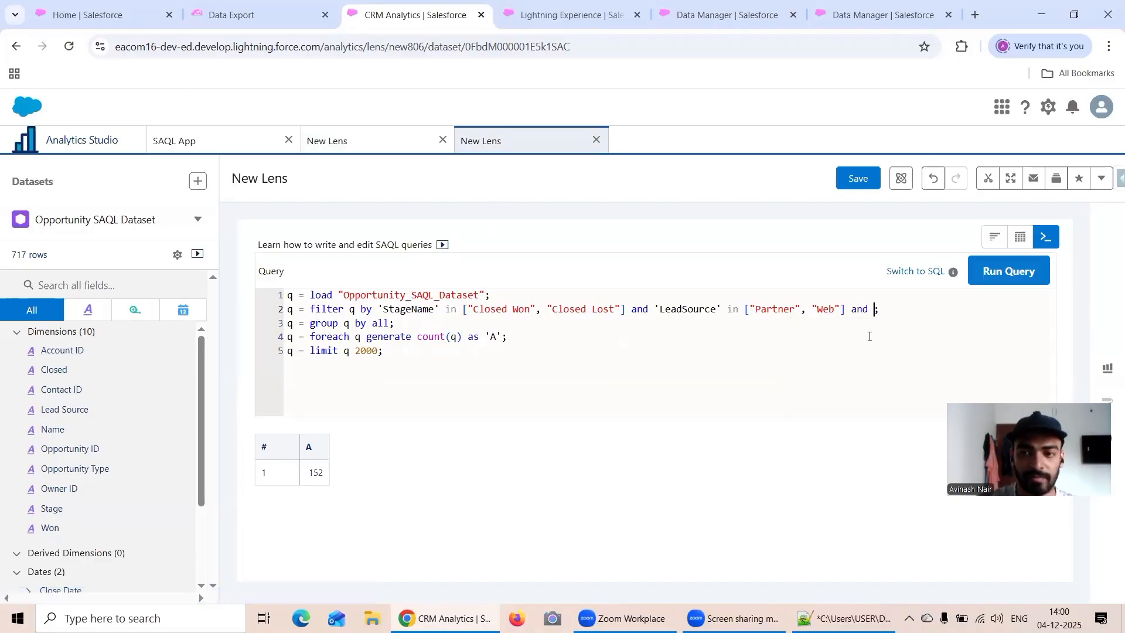
{"action": "key", "text": "ctrl+v"}
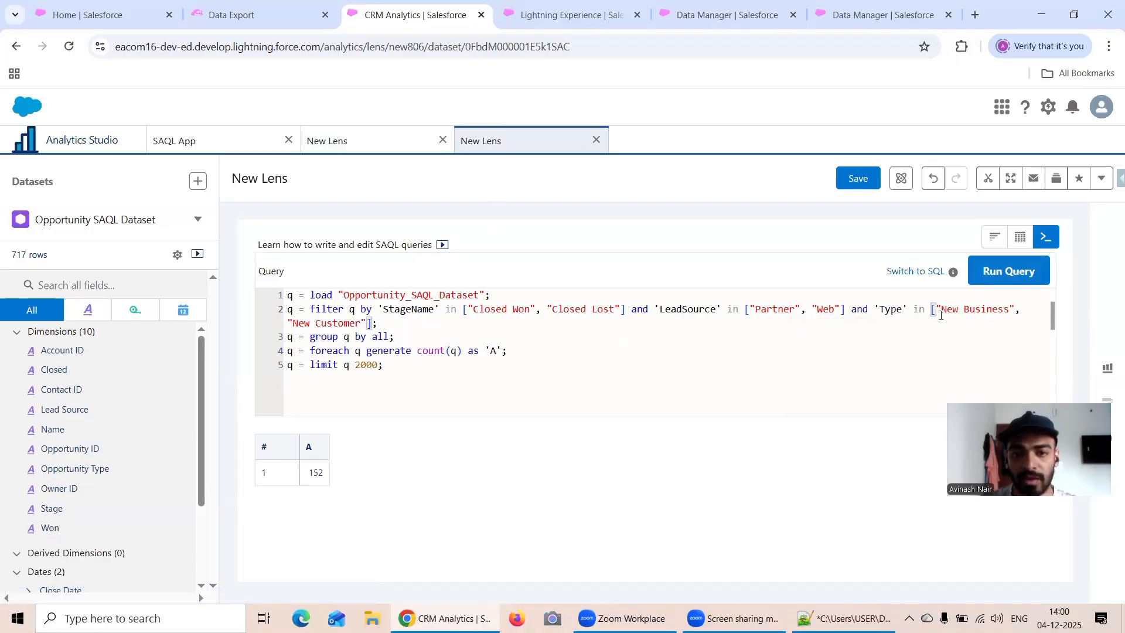
Run the three-condition query and compare its count with the first lens's.
{"action": "left_click", "coordinate": [1008, 270]}
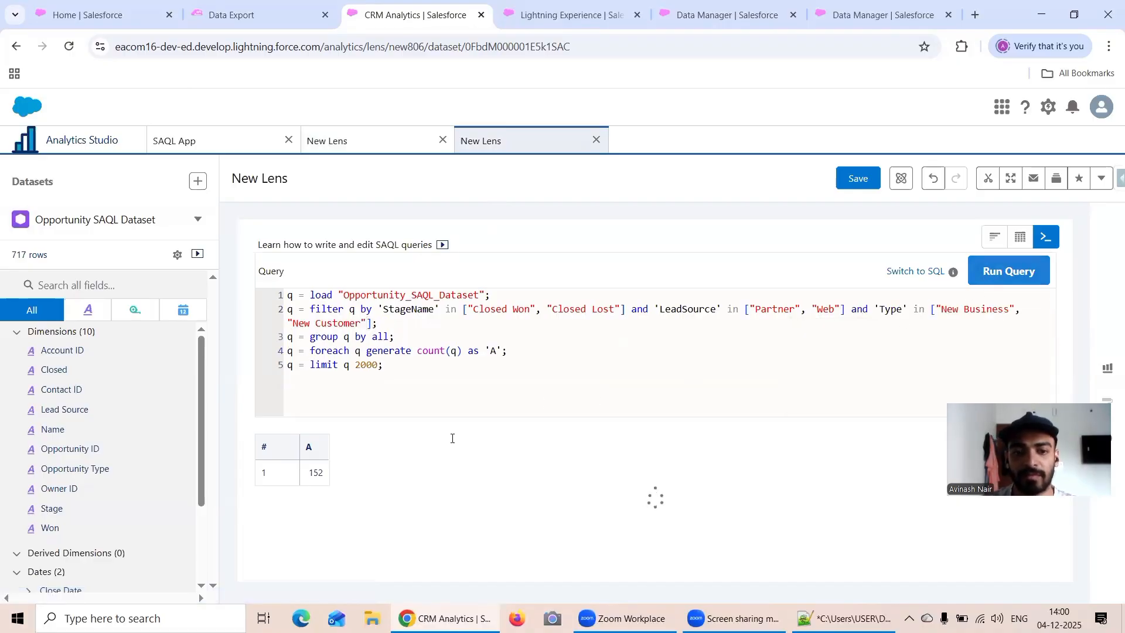
{"action": "left_click", "coordinate": [390, 151]}
{"action": "left_click", "coordinate": [509, 137]}
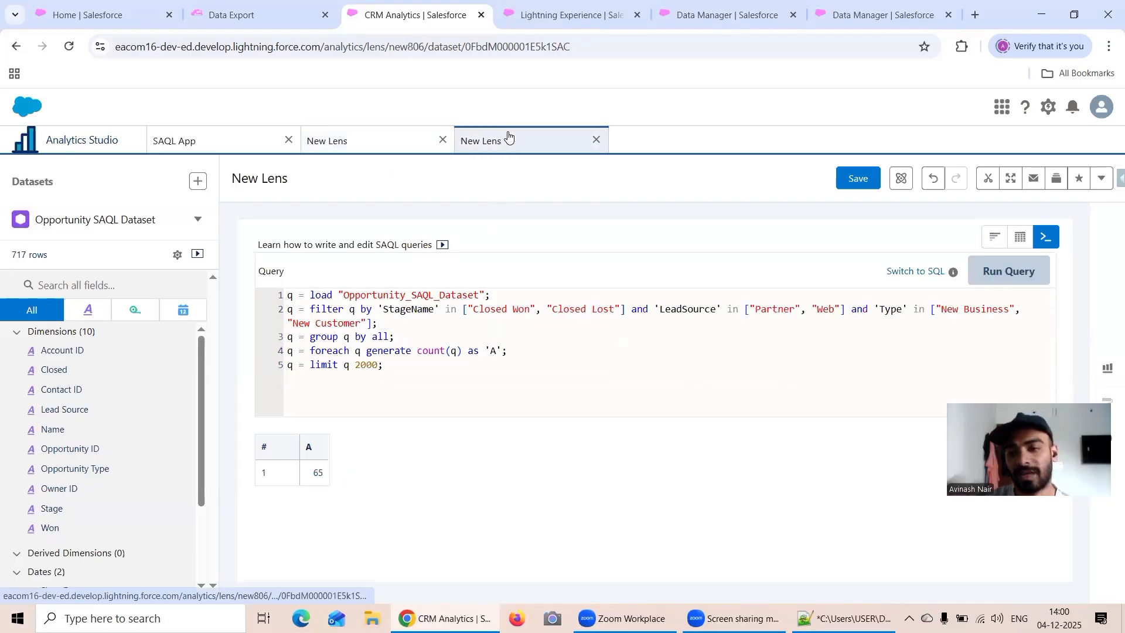